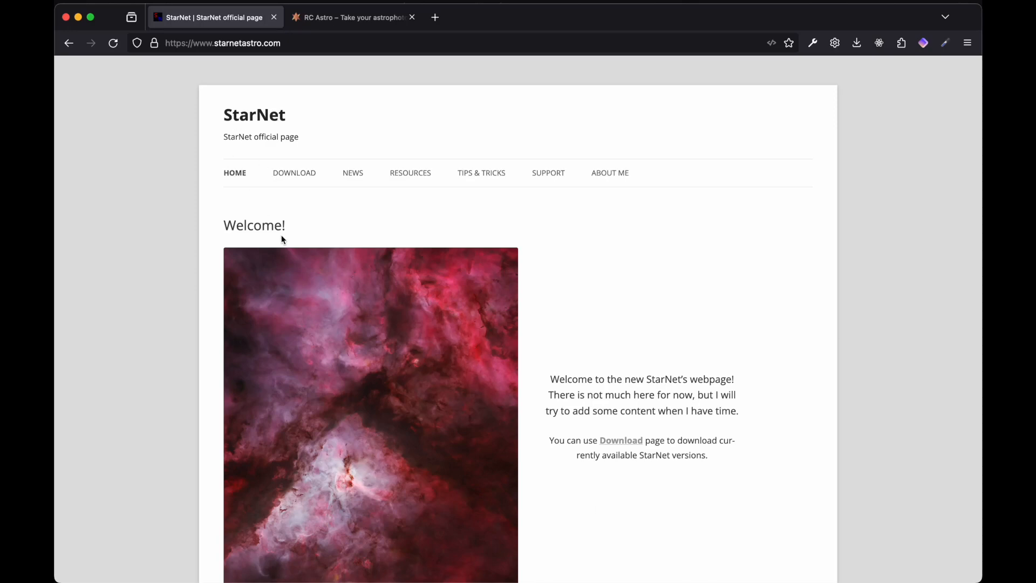
# Switch to the RC Astro website already open in the browser
pyautogui.click(353, 19)
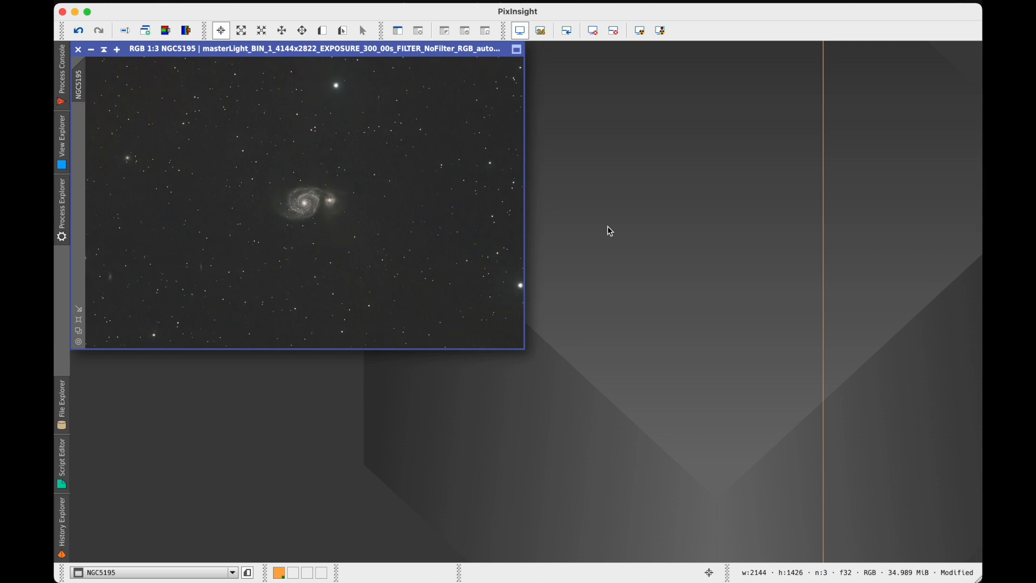
# In PixInsight, open the StarNet2 process and place its window in the empty workspace beside the image
pyautogui.click(372, 1)
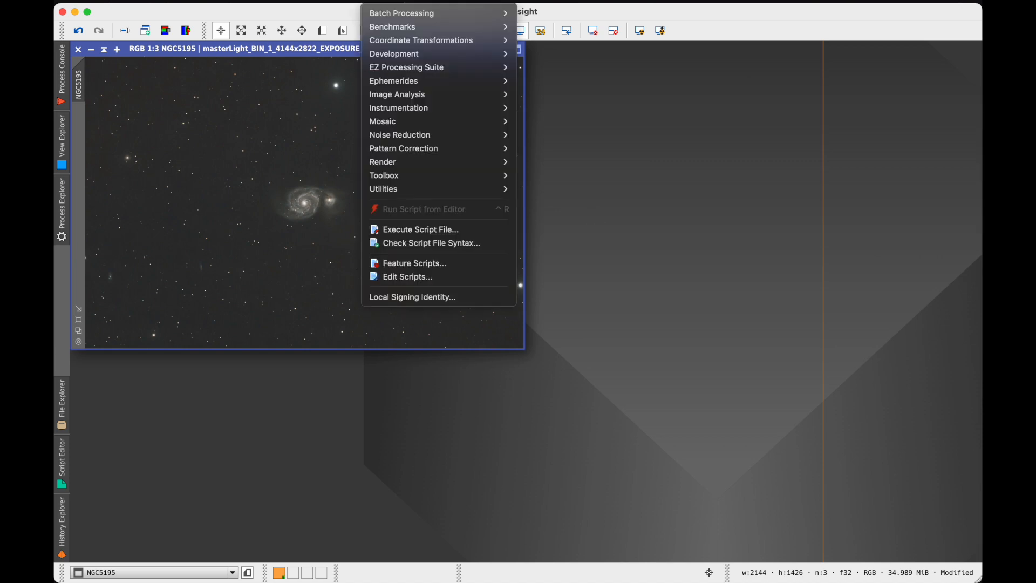
pyautogui.moveTo(345, 1)
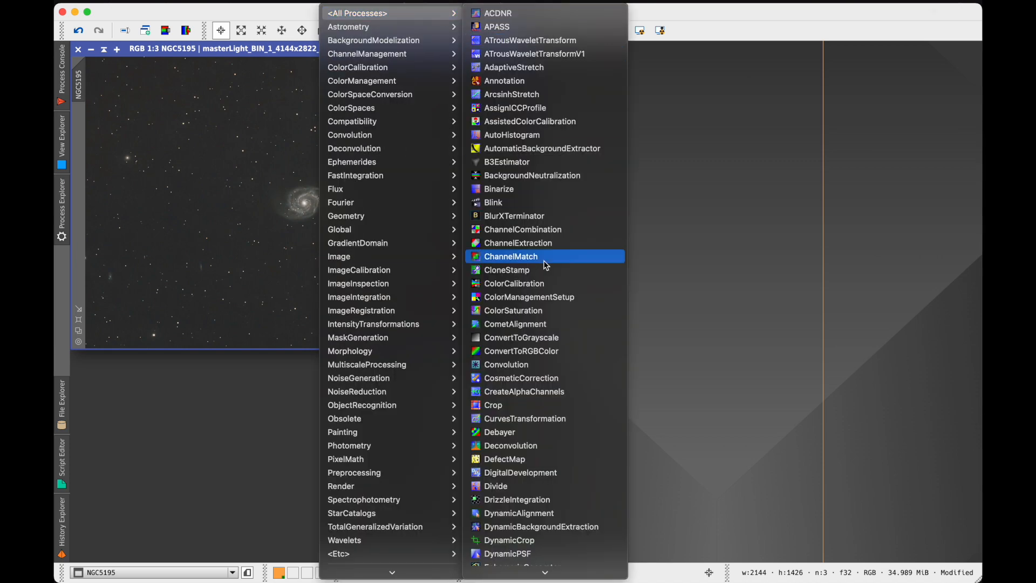
pyautogui.scroll(-15, 542, 259)
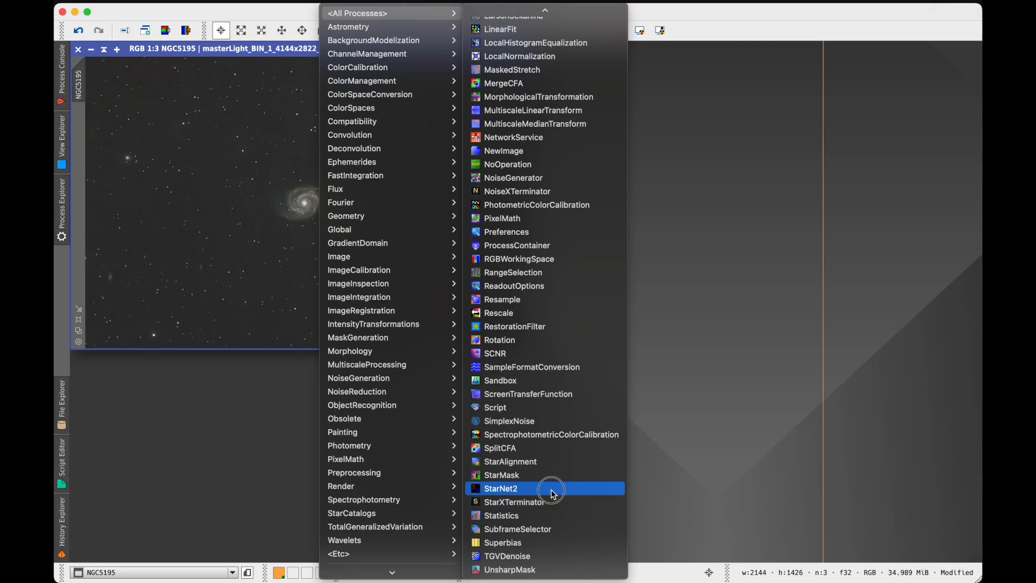
pyautogui.click(555, 489)
pyautogui.moveTo(801, 139); pyautogui.dragTo(763, 95)
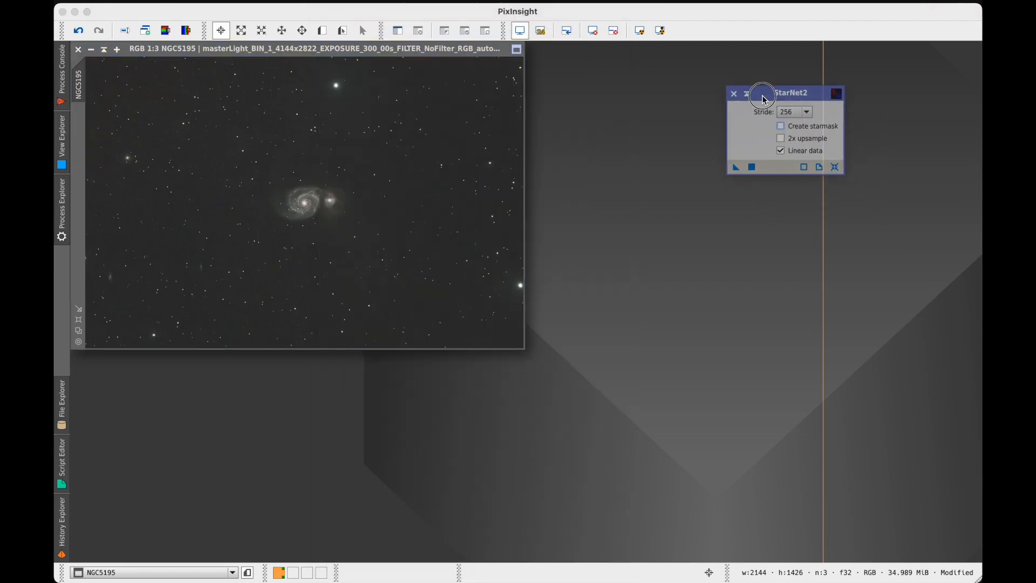
# Open the StarXTerminator process and place its window below the StarNet2 window
pyautogui.click(336, 1)
pyautogui.moveTo(334, 16)
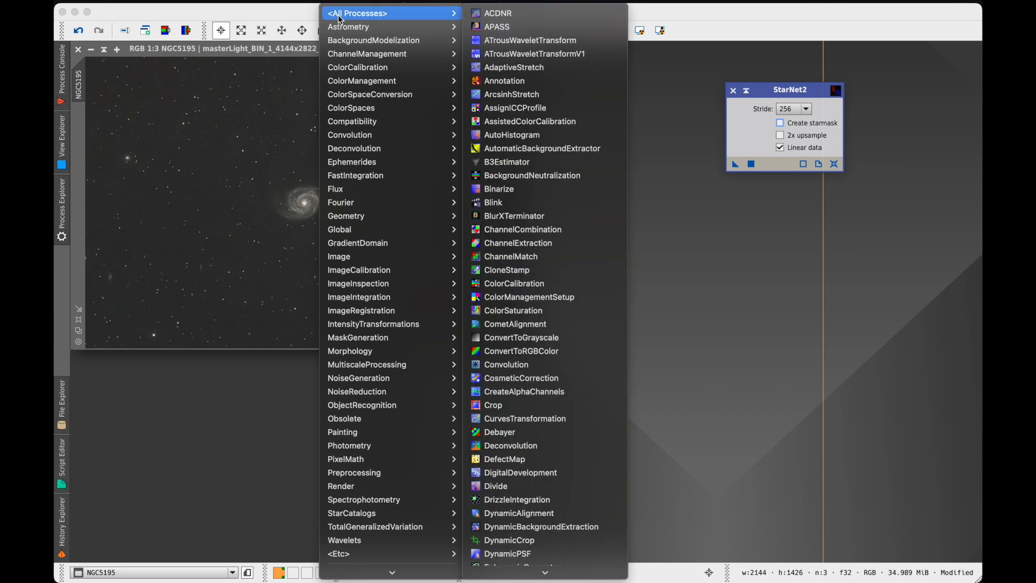
pyautogui.scroll(-15, 537, 408)
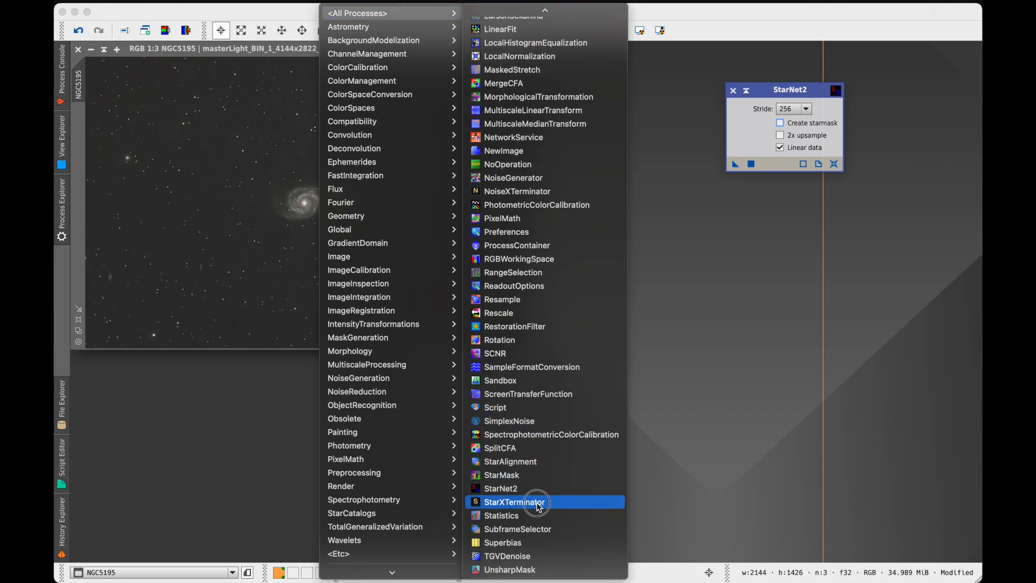
pyautogui.click(539, 495)
pyautogui.moveTo(755, 195); pyautogui.dragTo(789, 199)
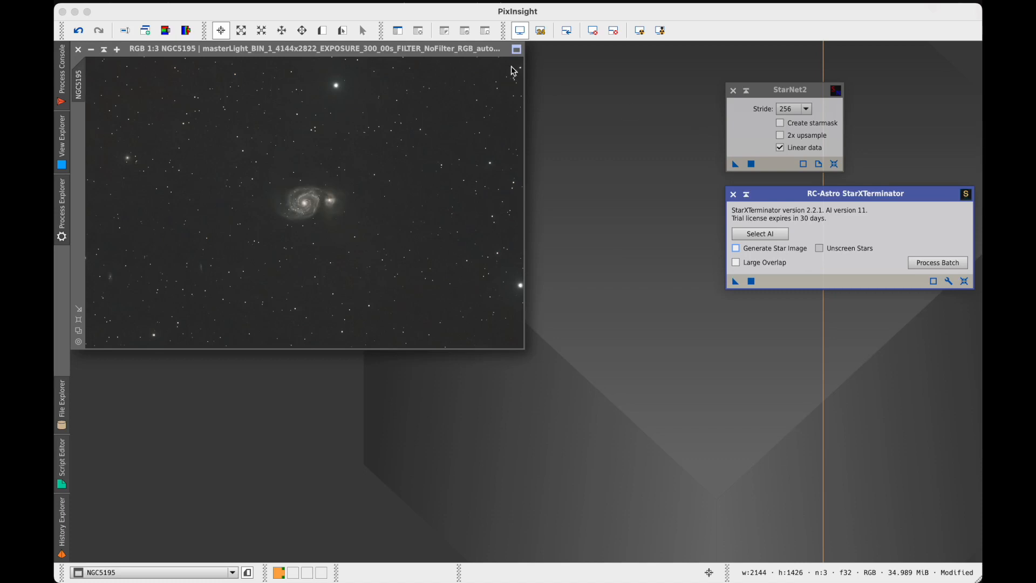
# Duplicate the NGC5195 image and move the copy off the original
pyautogui.click(507, 49)
pyautogui.rightClick(80, 84)
pyautogui.click(124, 149)
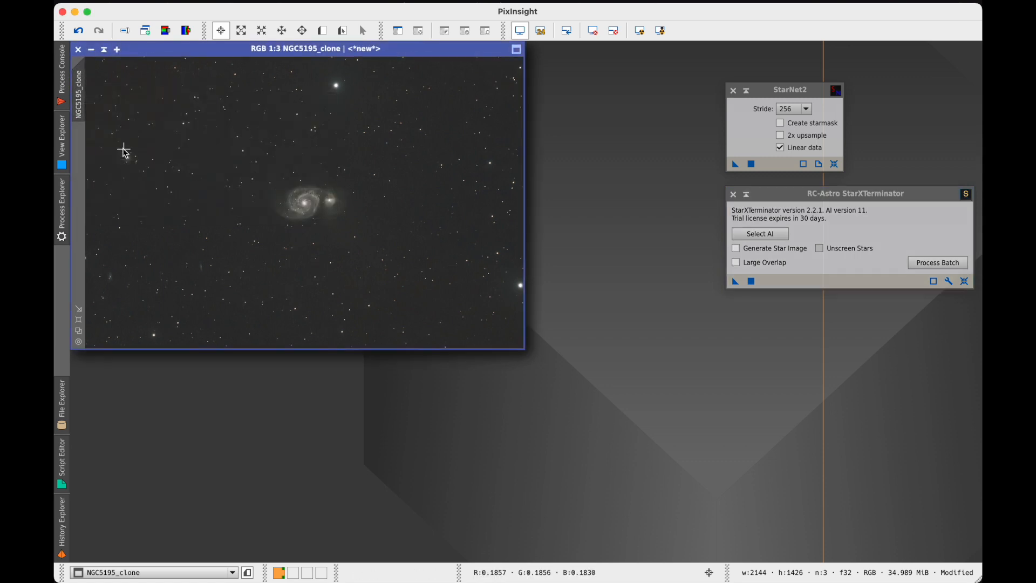
pyautogui.moveTo(198, 48); pyautogui.dragTo(309, 160)
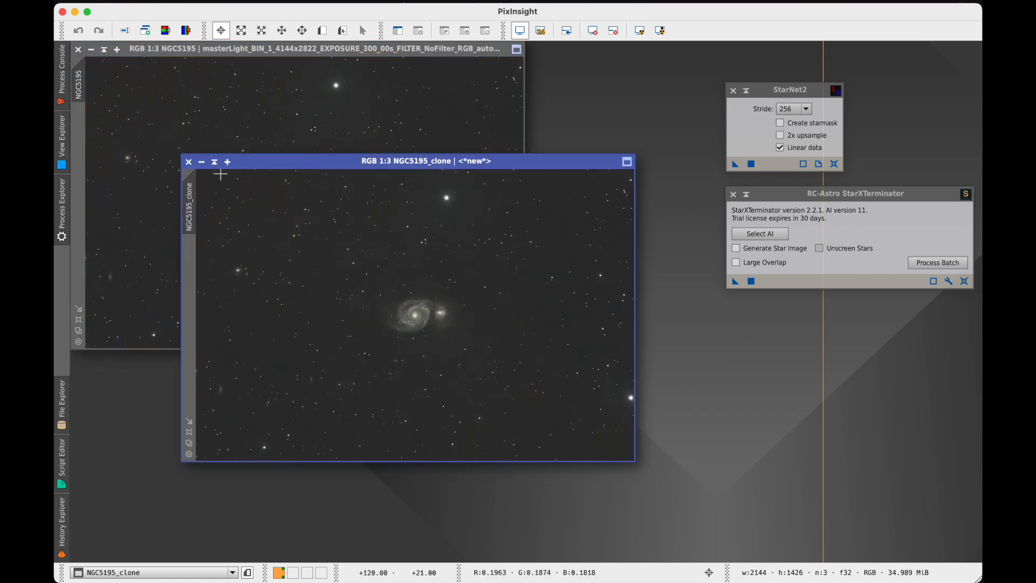
# Change the duplicate image's identifier to NGC5195_StarNet2 and move its window clear of the original's name
pyautogui.rightClick(197, 198)
pyautogui.click(232, 246)
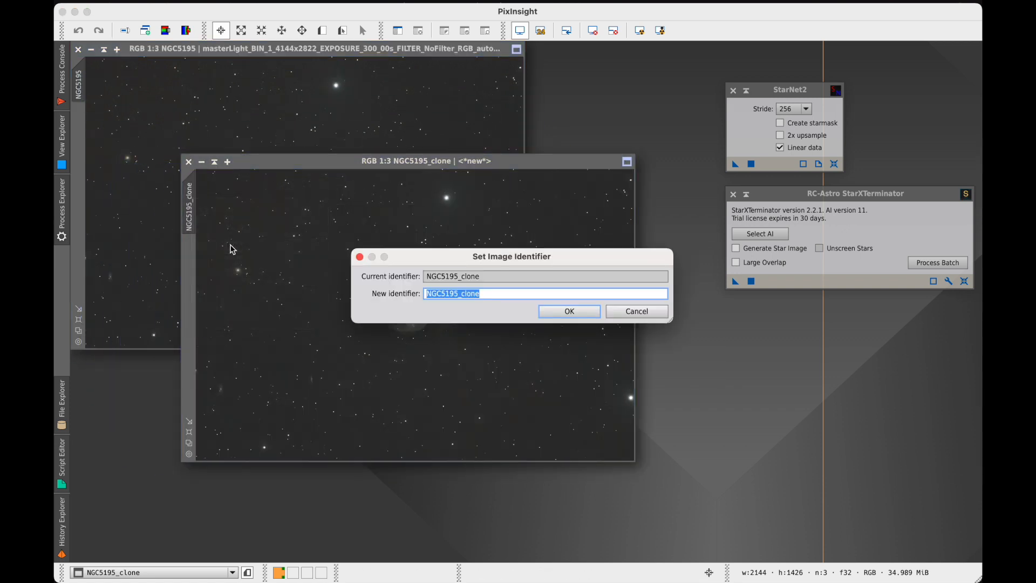
pyautogui.press('Right')
pyautogui.press('BackSpace')
pyautogui.press('BackSpace')
pyautogui.press('BackSpace')
pyautogui.press('BackSpace')
pyautogui.press('BackSpace')
pyautogui.write('StarNet2')
pyautogui.press('Return')
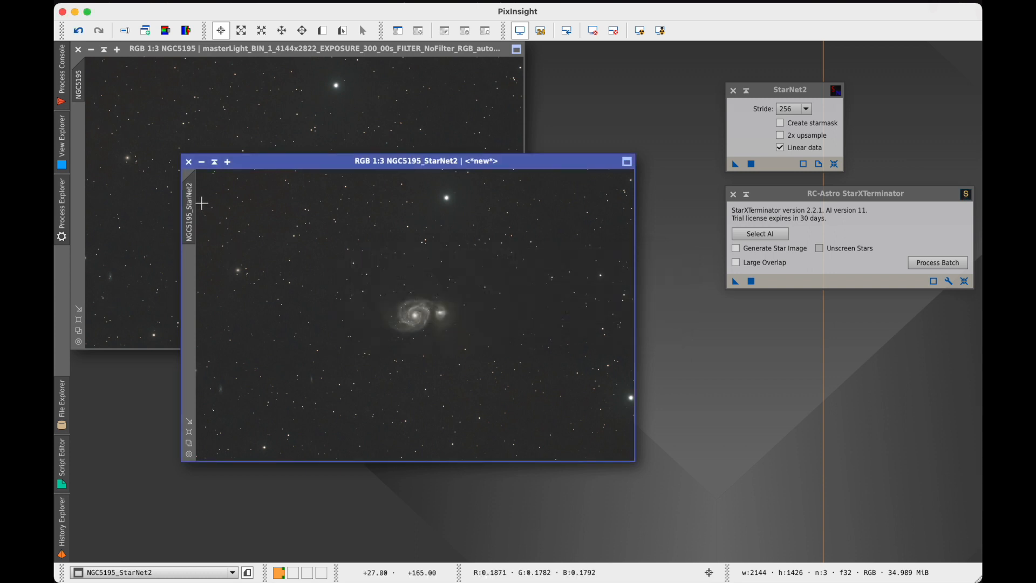
pyautogui.moveTo(249, 166); pyautogui.dragTo(210, 228)
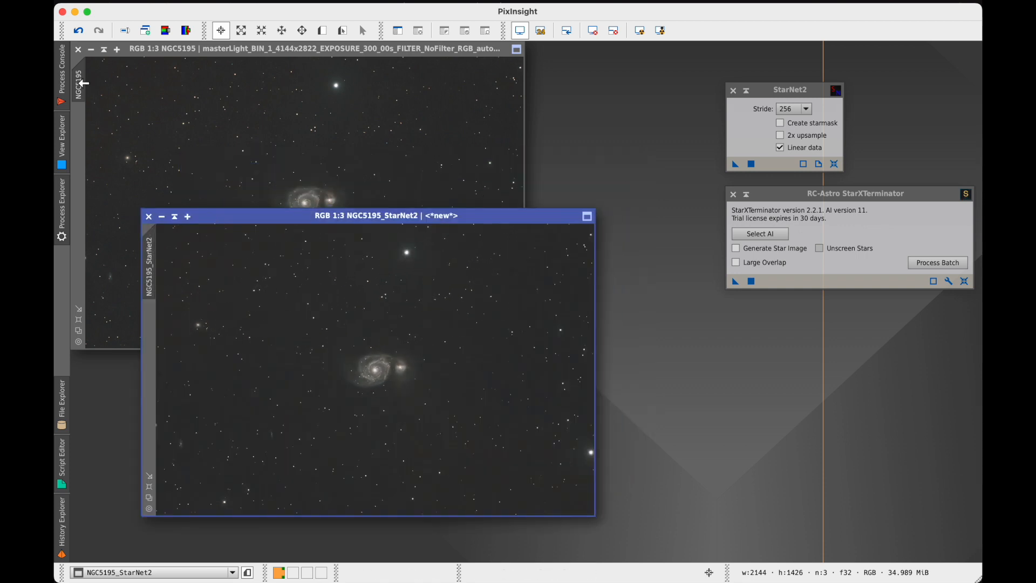
# Change the original image's identifier to NGC5195_StarXTerminator
pyautogui.click(79, 84)
pyautogui.rightClick(78, 82)
pyautogui.click(117, 131)
pyautogui.press('Right')
pyautogui.write('_St')
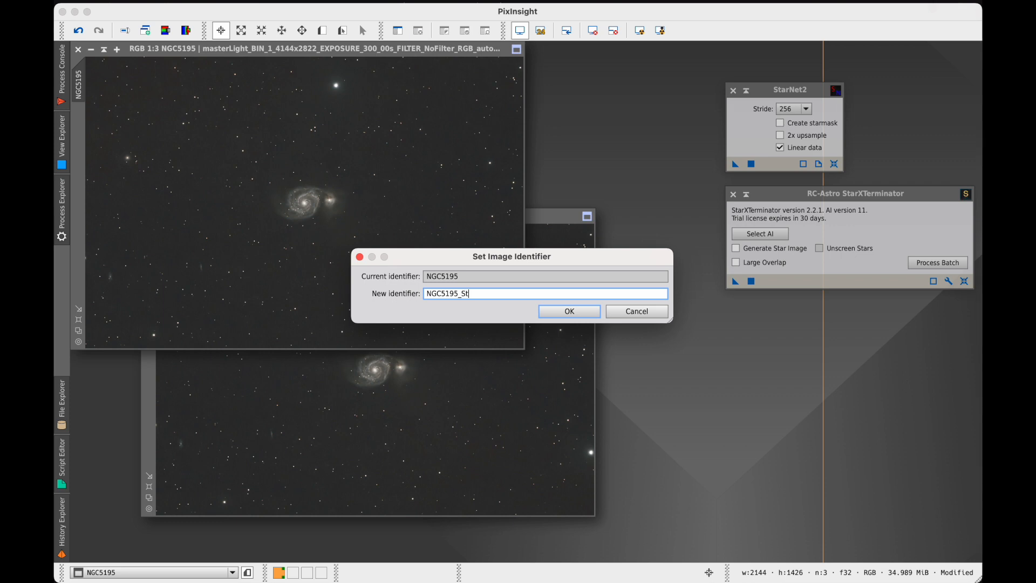
pyautogui.write('arXTerminator')
pyautogui.press('Return')
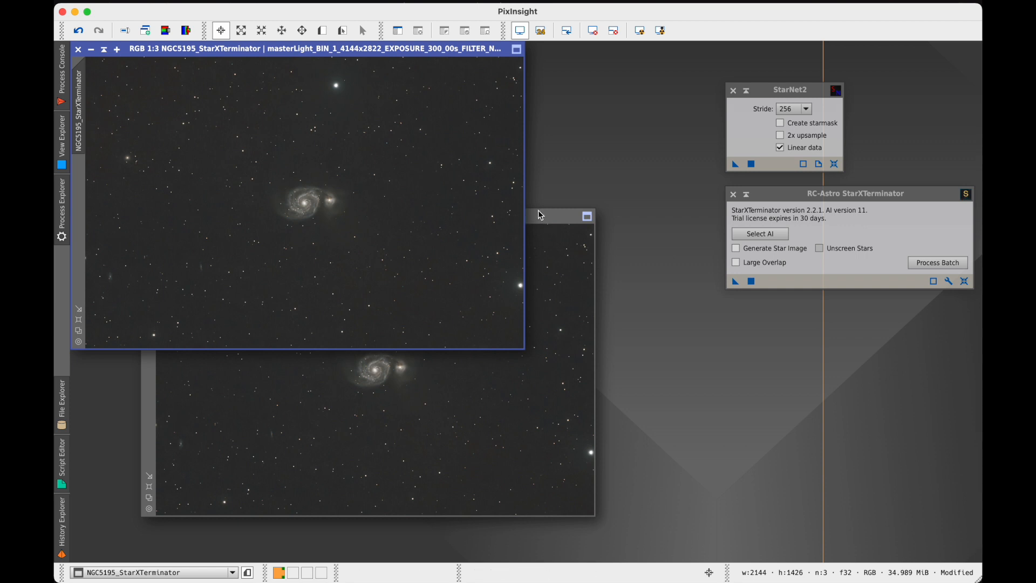
# Collapse the NGC5195_StarNet2 image and the StarNet2 process windows and stack them together in the empty workspace
pyautogui.moveTo(537, 215); pyautogui.dragTo(589, 223)
pyautogui.click(229, 231)
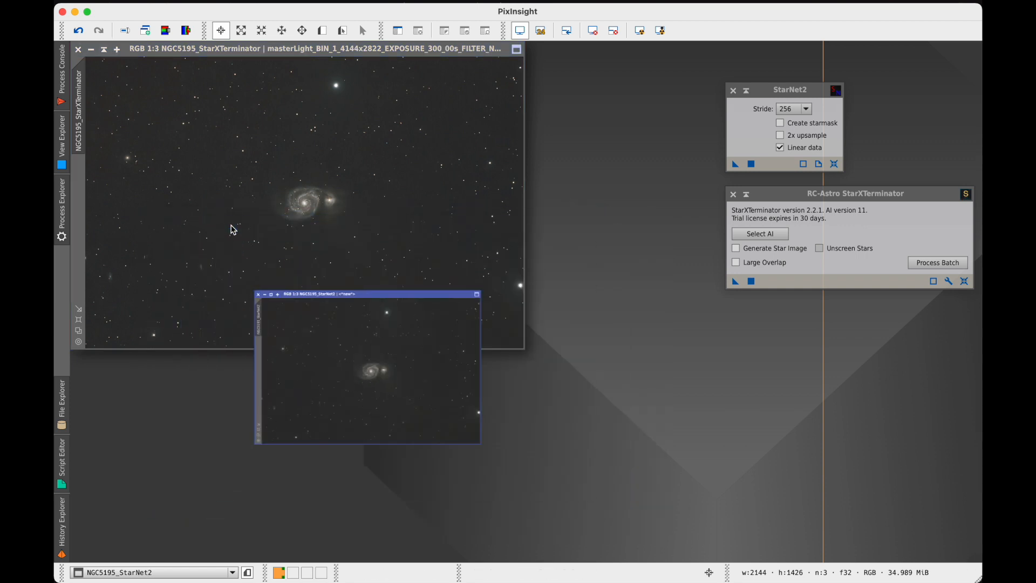
pyautogui.moveTo(439, 371); pyautogui.dragTo(799, 396)
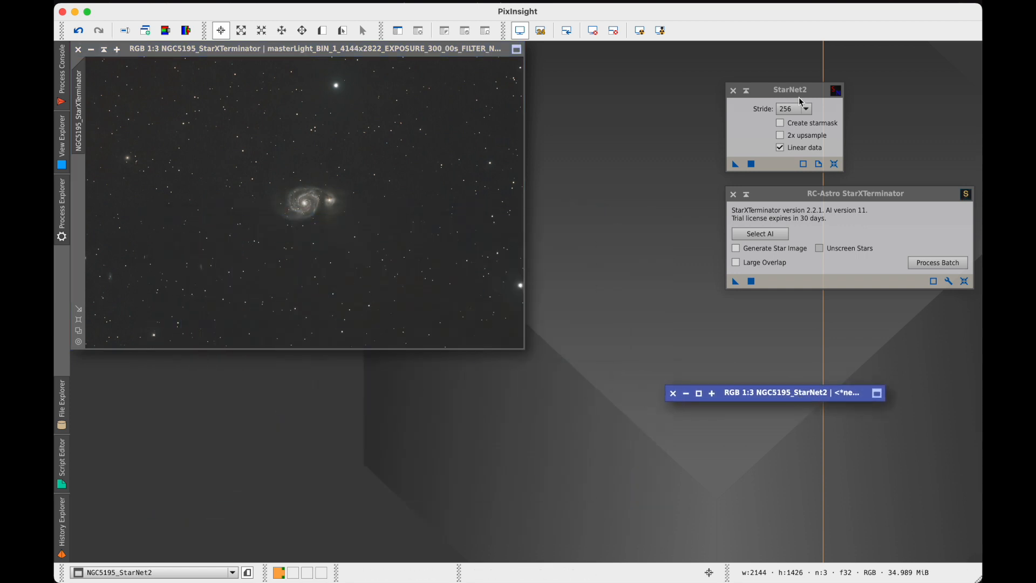
pyautogui.click(747, 91)
pyautogui.moveTo(793, 133); pyautogui.dragTo(757, 430)
pyautogui.moveTo(789, 131)
pyautogui.mouseDown()
pyautogui.moveTo(699, 427)
pyautogui.moveTo(714, 414)
pyautogui.mouseUp()
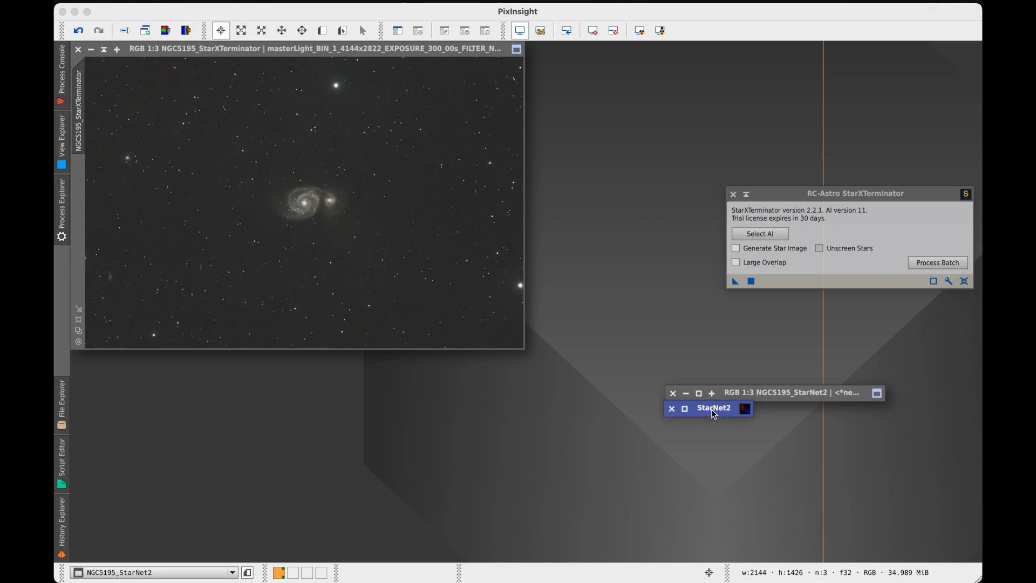
# Apply StarXTerminator to the NGC5195_StarXTerminator image with Generate Star Image and Unscreen Stars enabled
pyautogui.moveTo(826, 193); pyautogui.dragTo(682, 122)
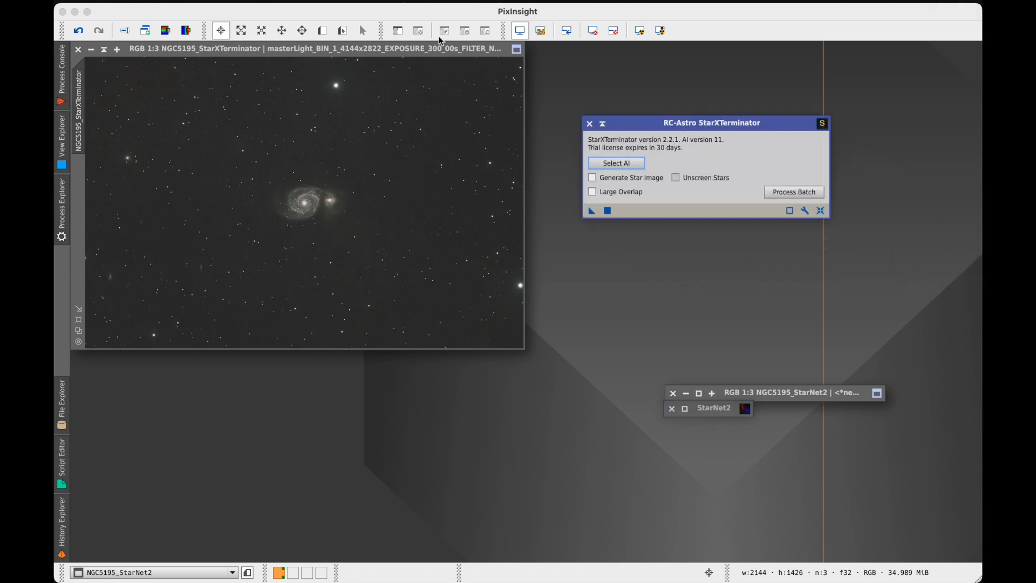
pyautogui.click(429, 50)
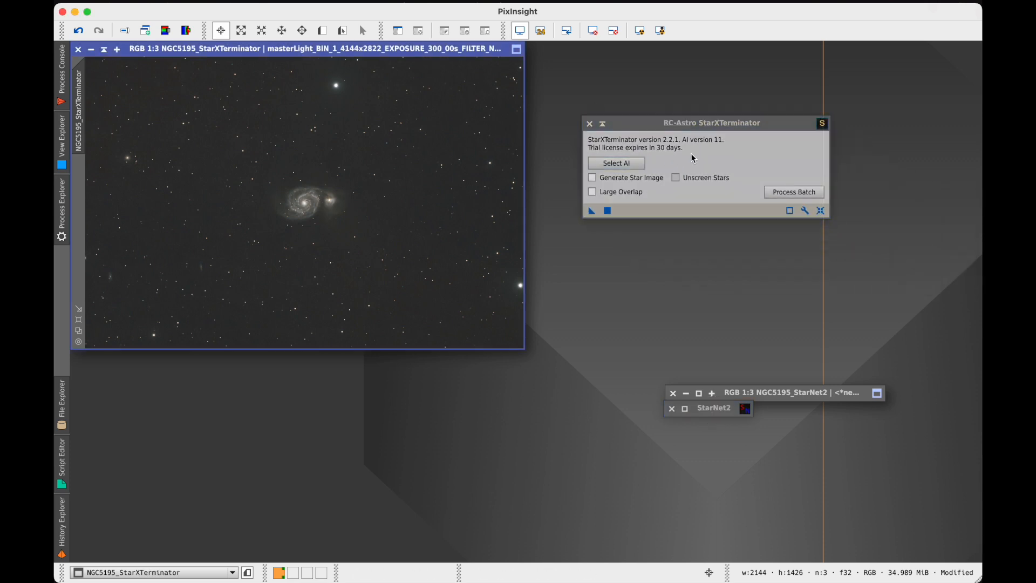
pyautogui.click(592, 182)
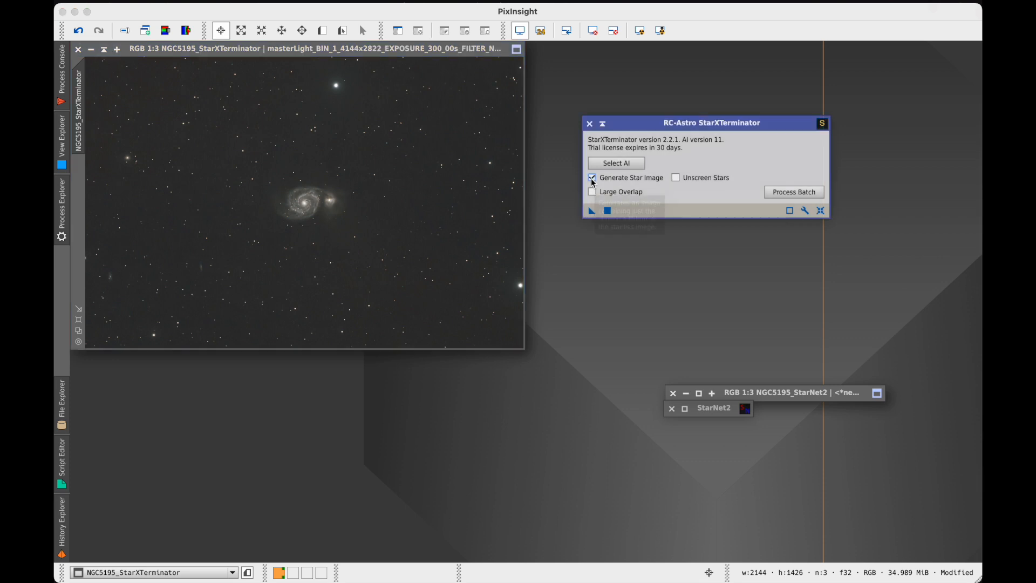
pyautogui.click(674, 178)
pyautogui.click(673, 178)
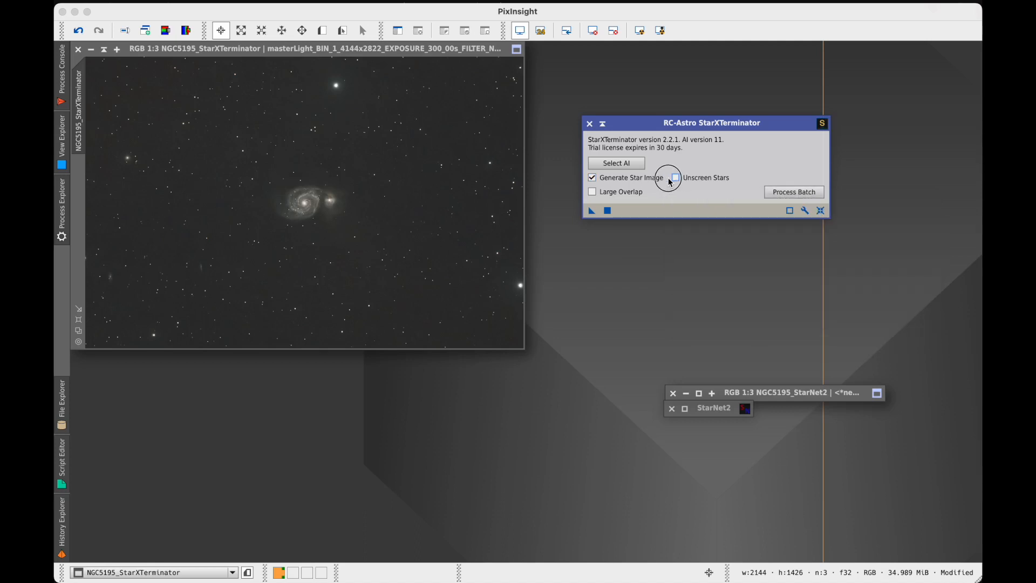
pyautogui.click(691, 198)
pyautogui.moveTo(731, 123); pyautogui.dragTo(824, 89)
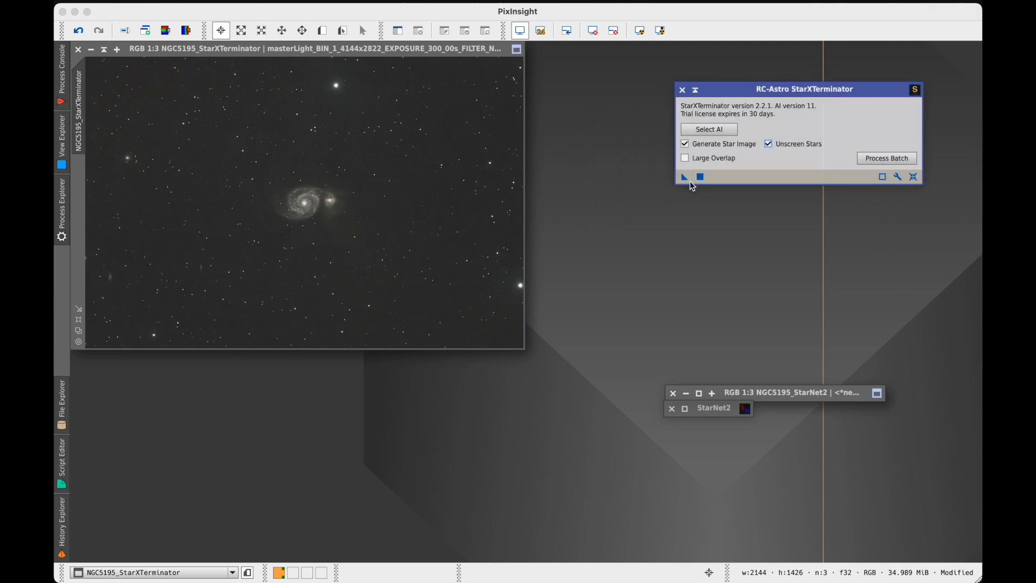
pyautogui.moveTo(685, 177); pyautogui.dragTo(433, 229)
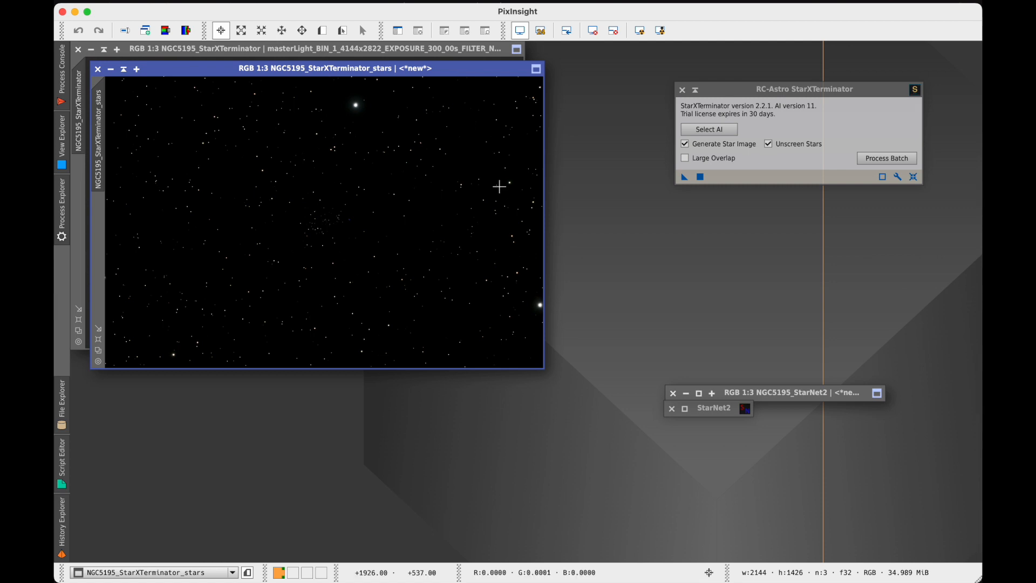
# Place the extracted stars image below the starless image and compare the two results
pyautogui.moveTo(197, 69); pyautogui.dragTo(181, 263)
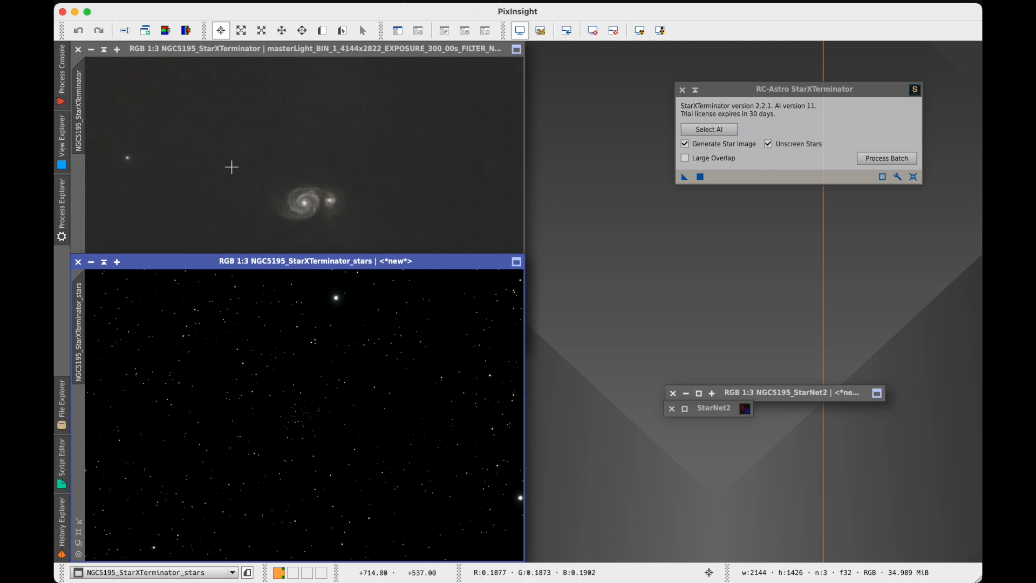
pyautogui.click(286, 51)
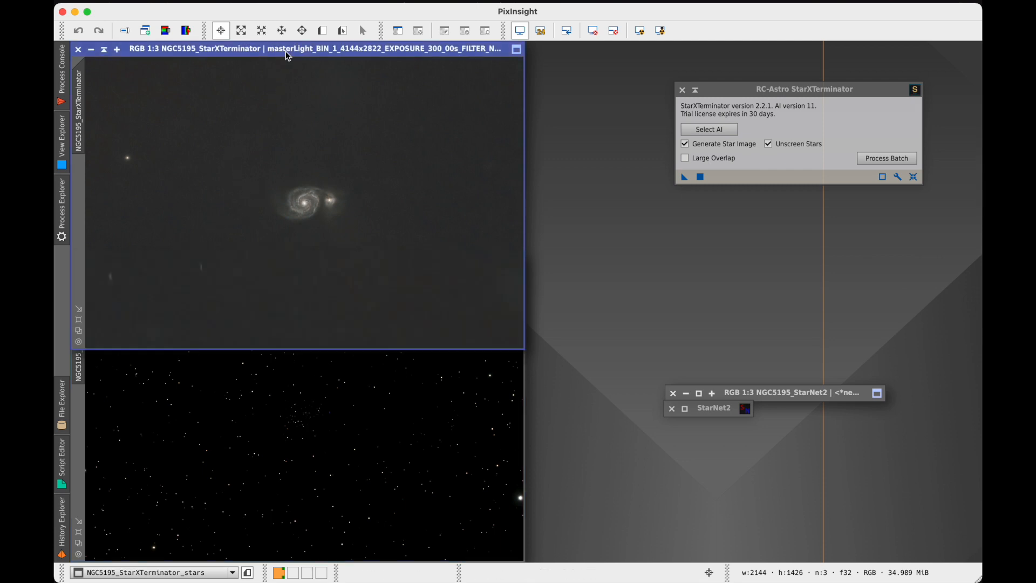
pyautogui.click(242, 383)
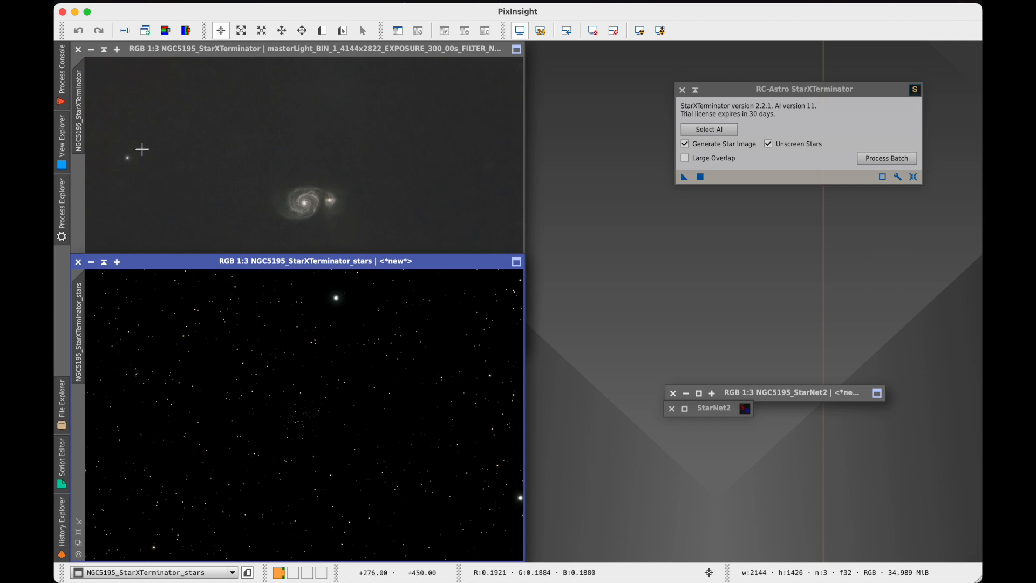
# Examine the galaxies in the starless image at 1:1, including the small faint ones, and return to the full view
pyautogui.click(216, 61)
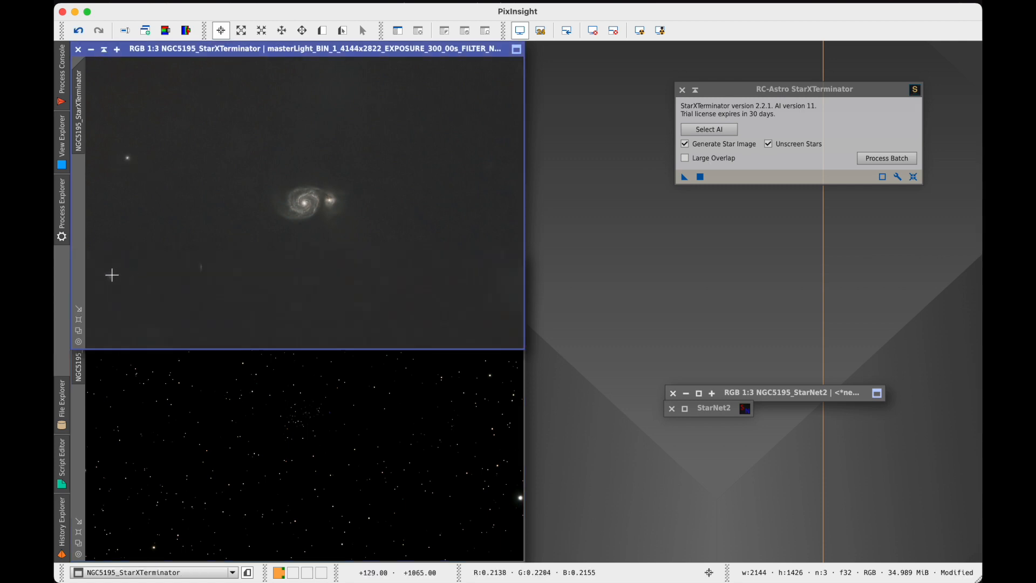
pyautogui.click(80, 341)
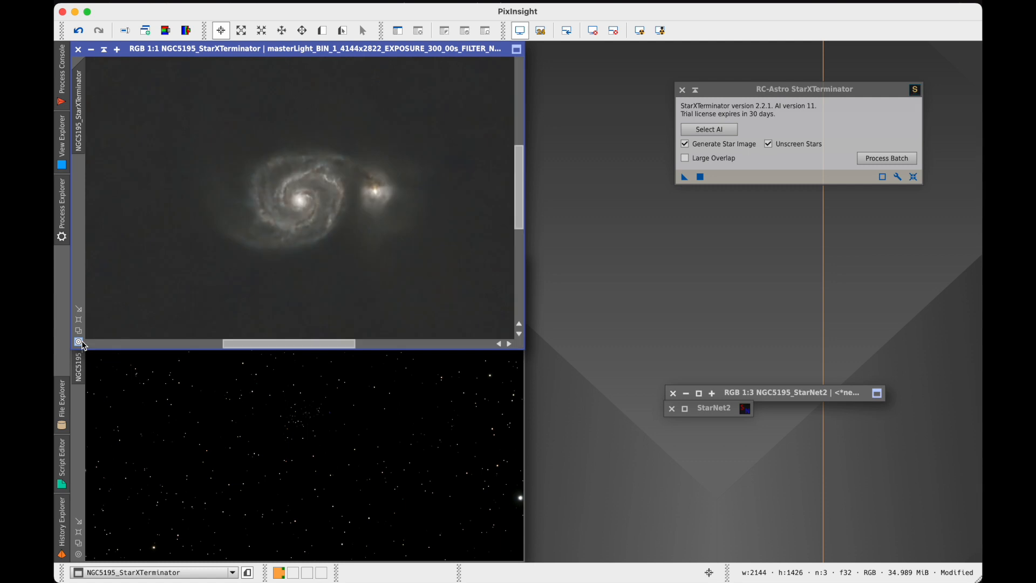
pyautogui.moveTo(304, 345); pyautogui.dragTo(173, 341)
pyautogui.moveTo(518, 162); pyautogui.dragTo(511, 221)
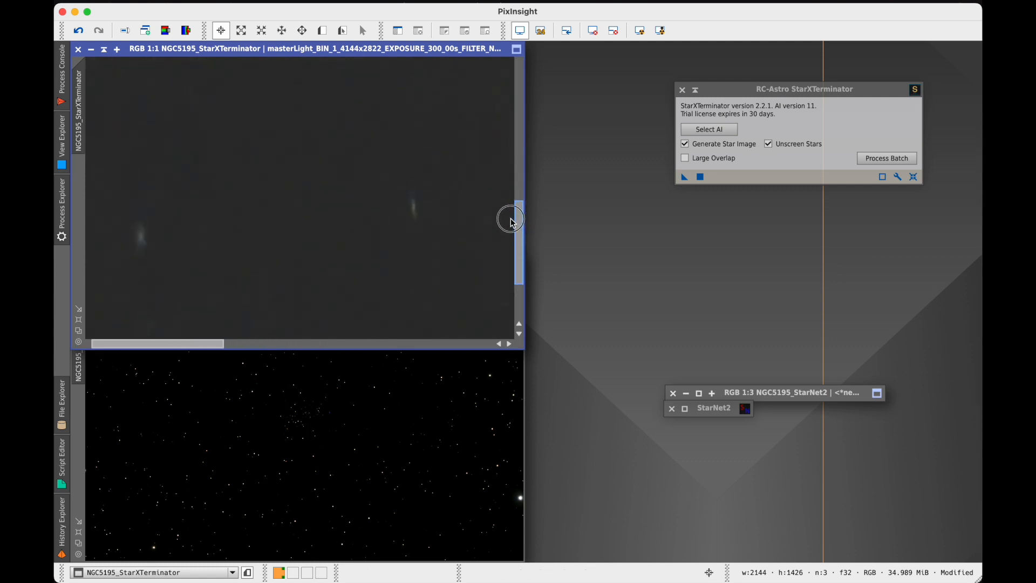
pyautogui.click(79, 320)
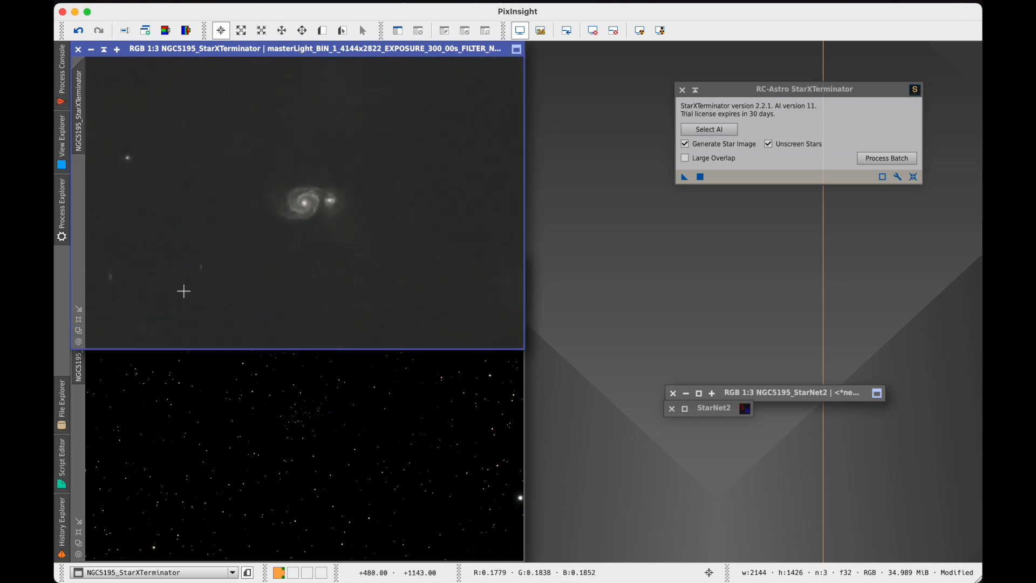
# Examine the extracted stars image at 1:1 around the galaxy's location
pyautogui.click(285, 461)
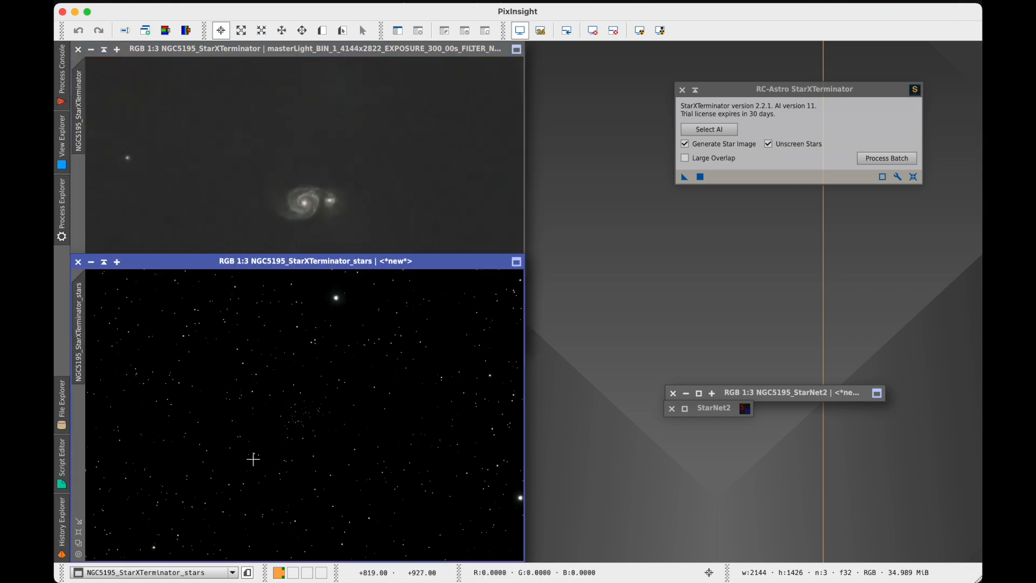
pyautogui.click(79, 532)
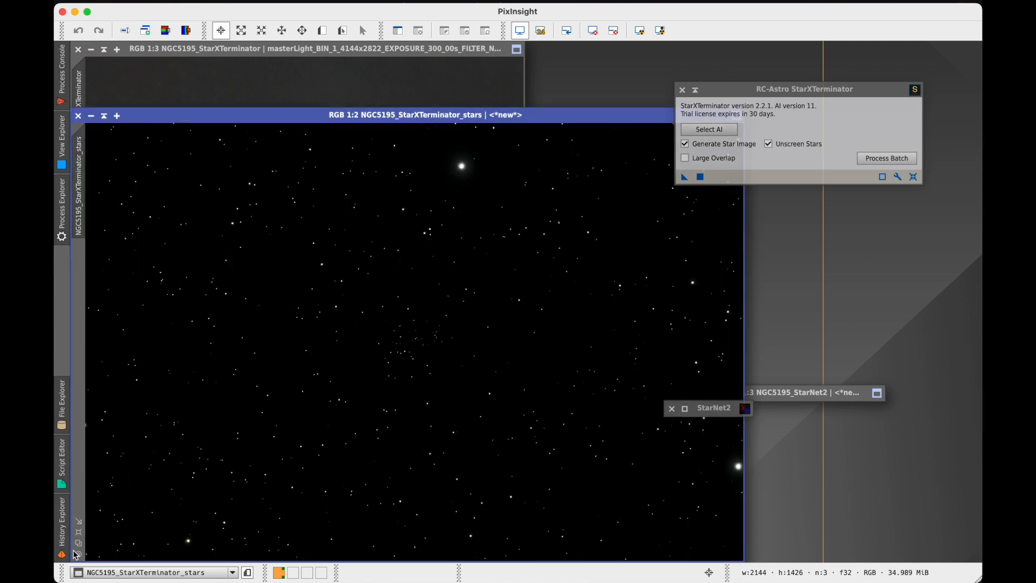
pyautogui.click(79, 554)
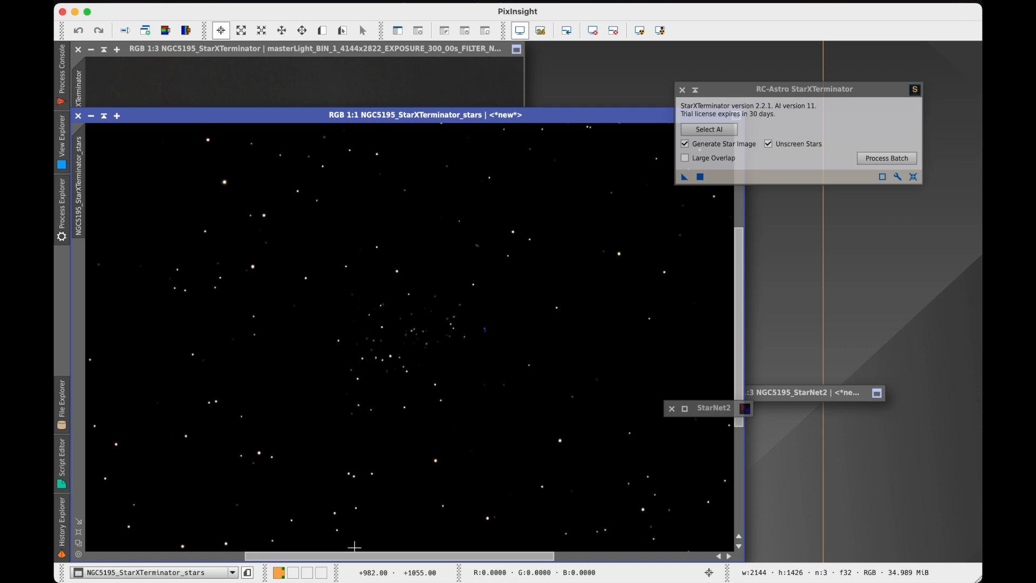
pyautogui.moveTo(354, 556); pyautogui.dragTo(376, 560)
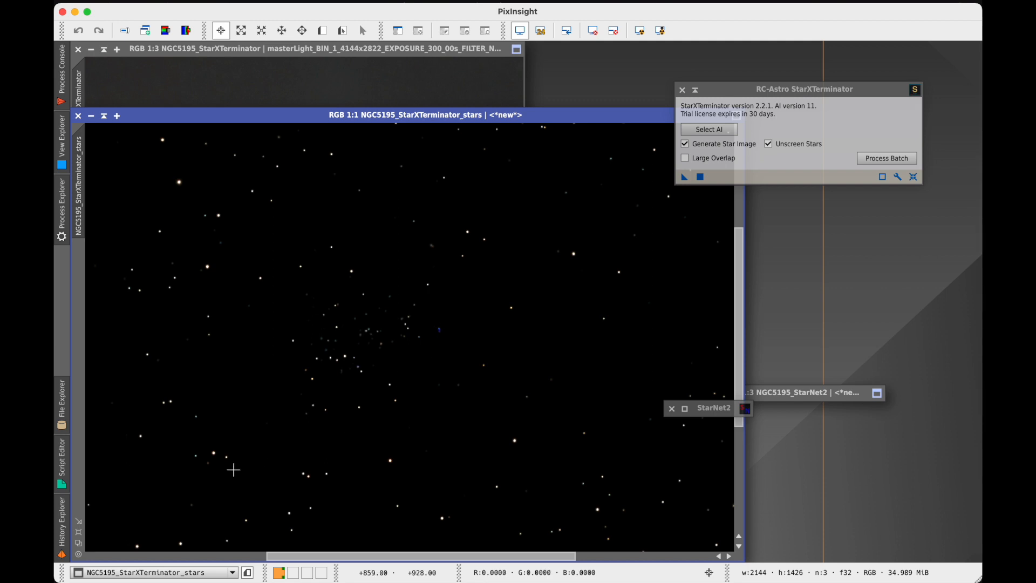
# Return the extracted stars image to full view, then collapse and stack both StarXTerminator images with the StarXTerminator process window
pyautogui.click(79, 533)
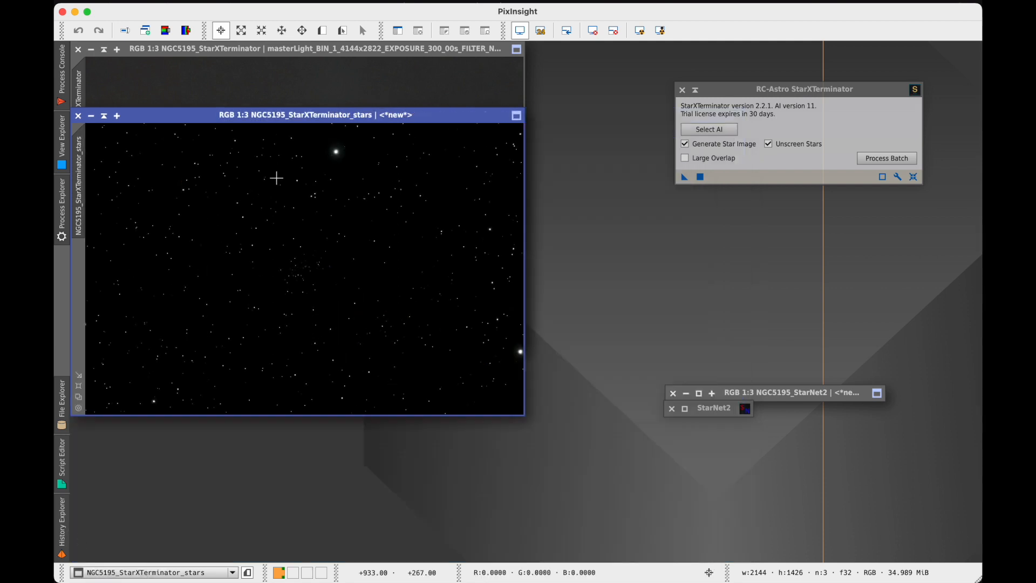
pyautogui.click(103, 115)
pyautogui.click(104, 49)
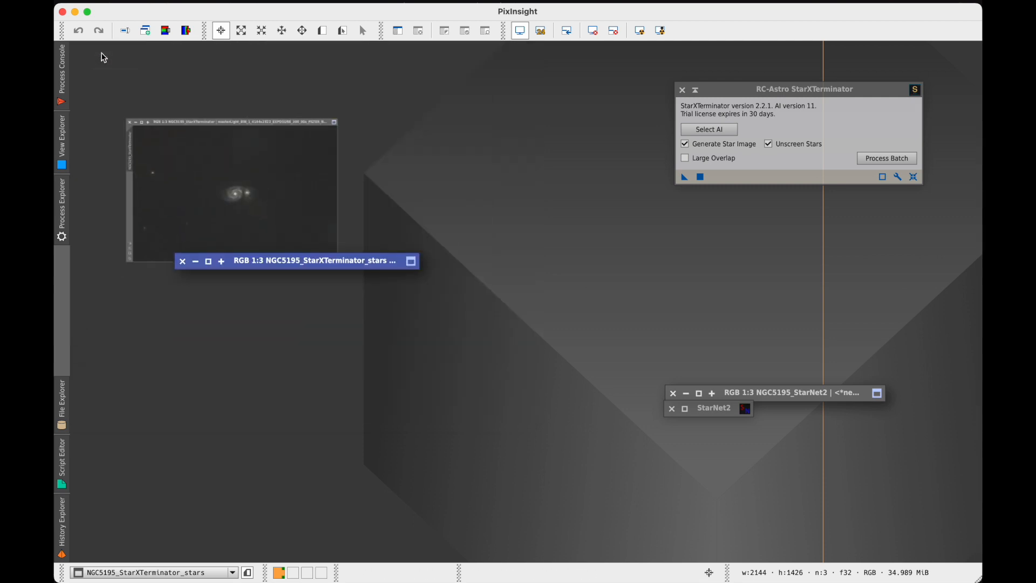
pyautogui.moveTo(264, 261); pyautogui.dragTo(758, 197)
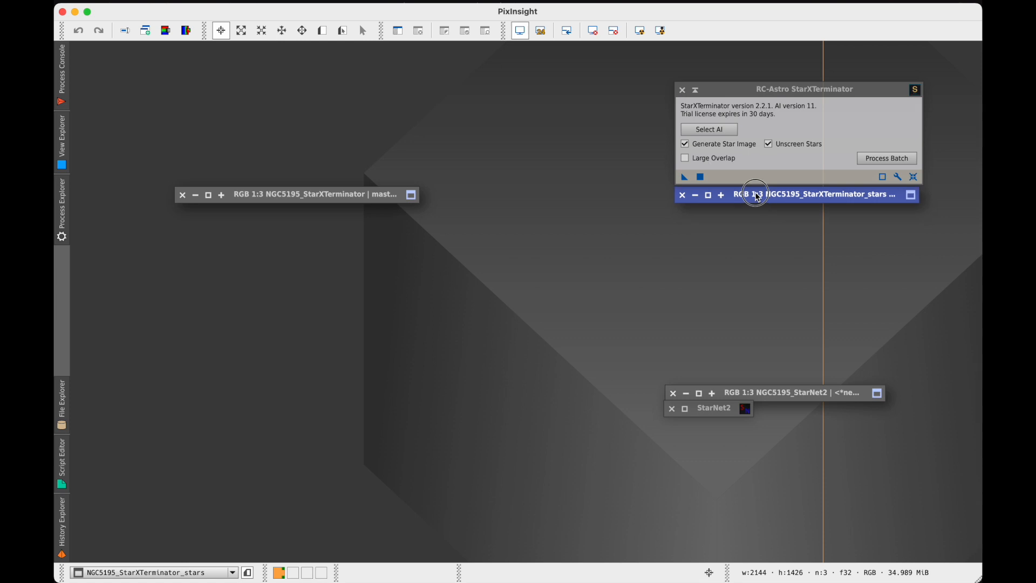
pyautogui.moveTo(273, 194); pyautogui.dragTo(752, 210)
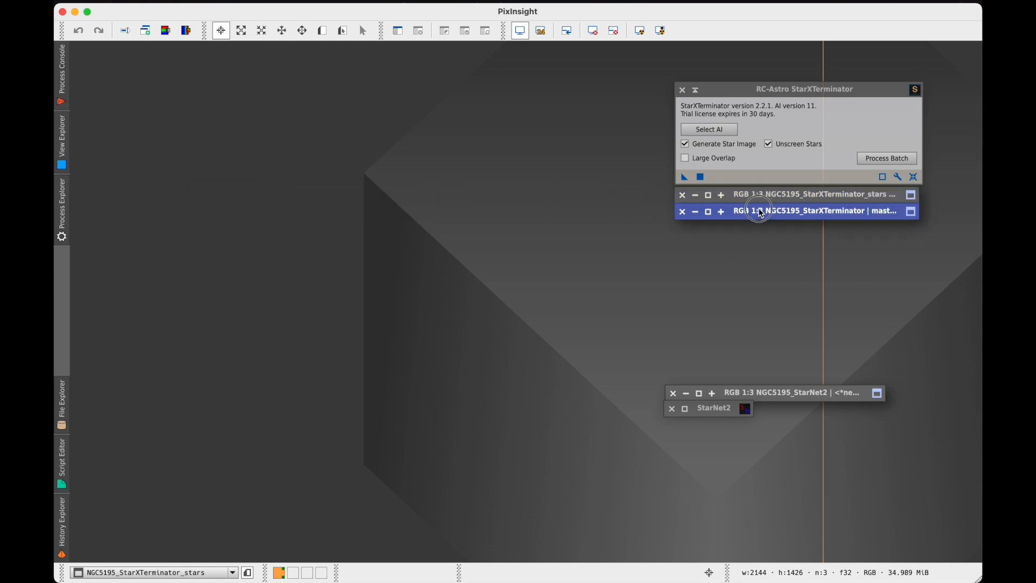
pyautogui.click(695, 90)
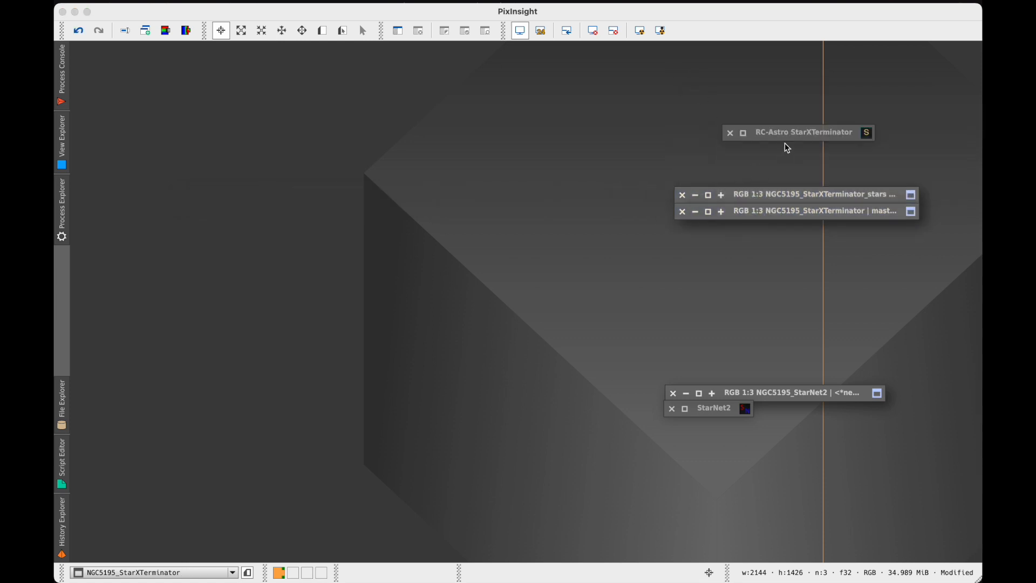
pyautogui.moveTo(785, 130); pyautogui.dragTo(739, 175)
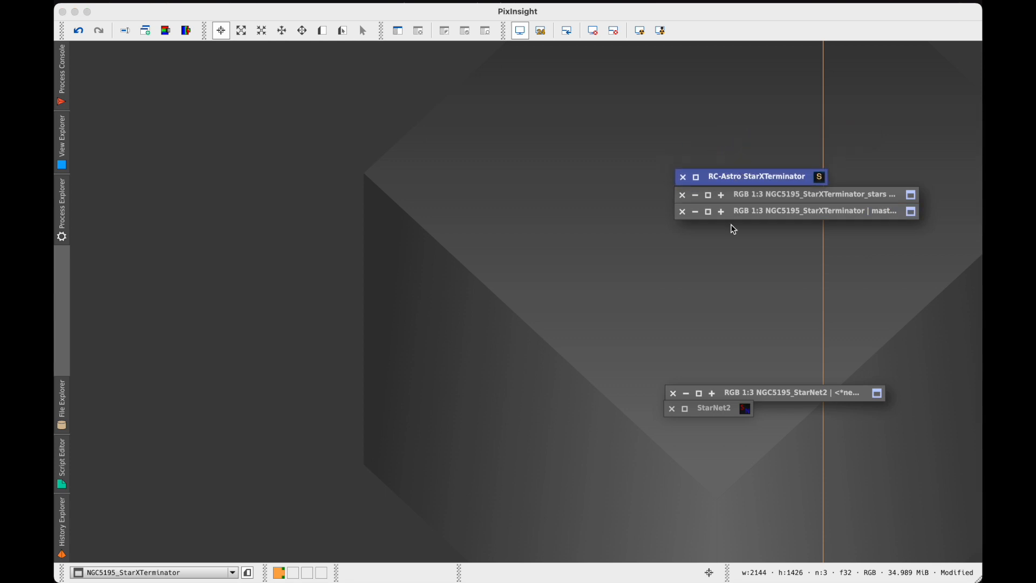
# Apply StarNet2 to the NGC5195_StarNet2 image with stride 256, Create starmask enabled, and 2x upsample and Linear data disabled
pyautogui.click(698, 393)
pyautogui.moveTo(507, 227); pyautogui.dragTo(382, 50)
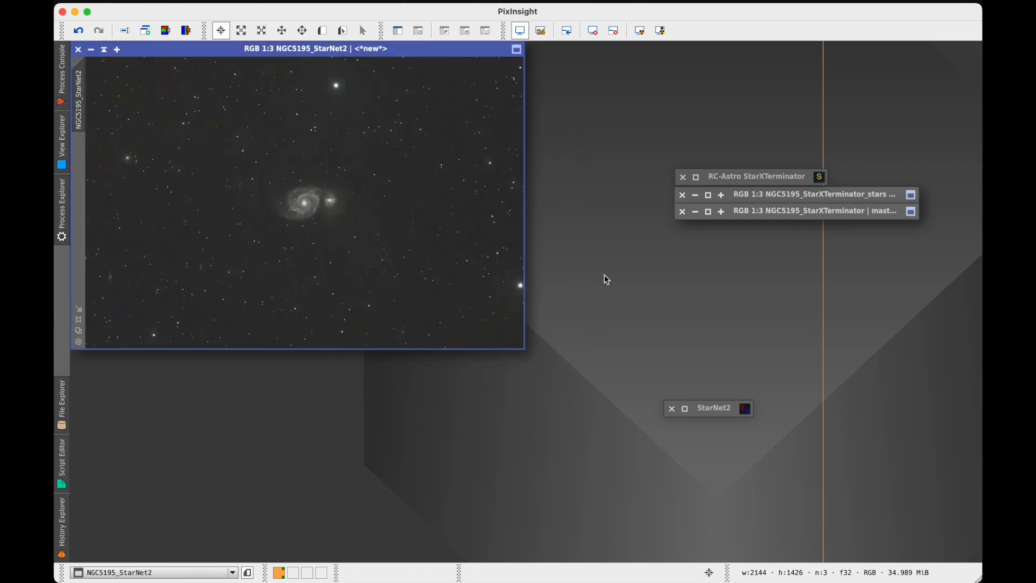
pyautogui.doubleClick(700, 402)
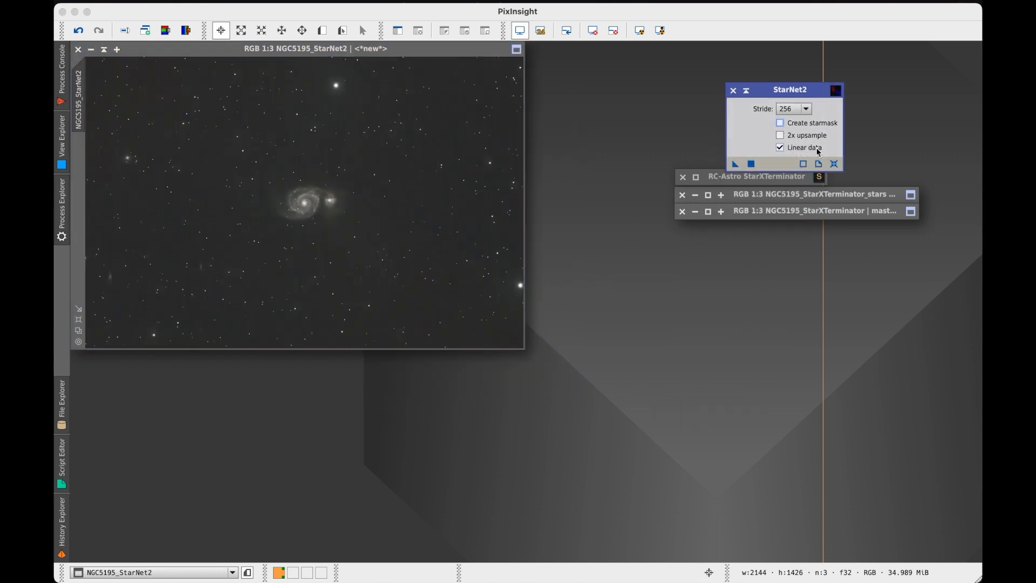
pyautogui.moveTo(774, 94); pyautogui.dragTo(726, 62)
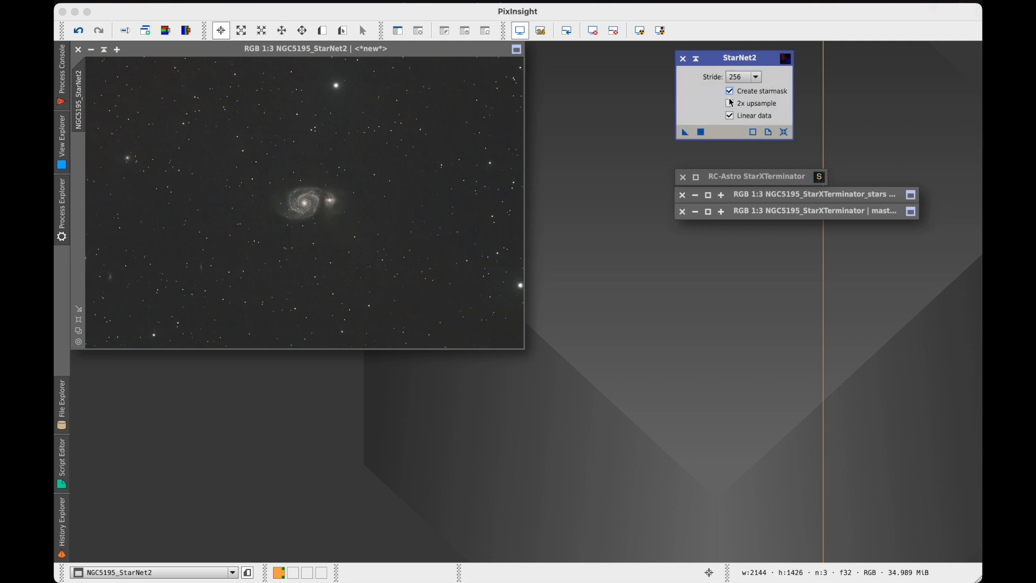
pyautogui.click(730, 116)
pyautogui.click(487, 49)
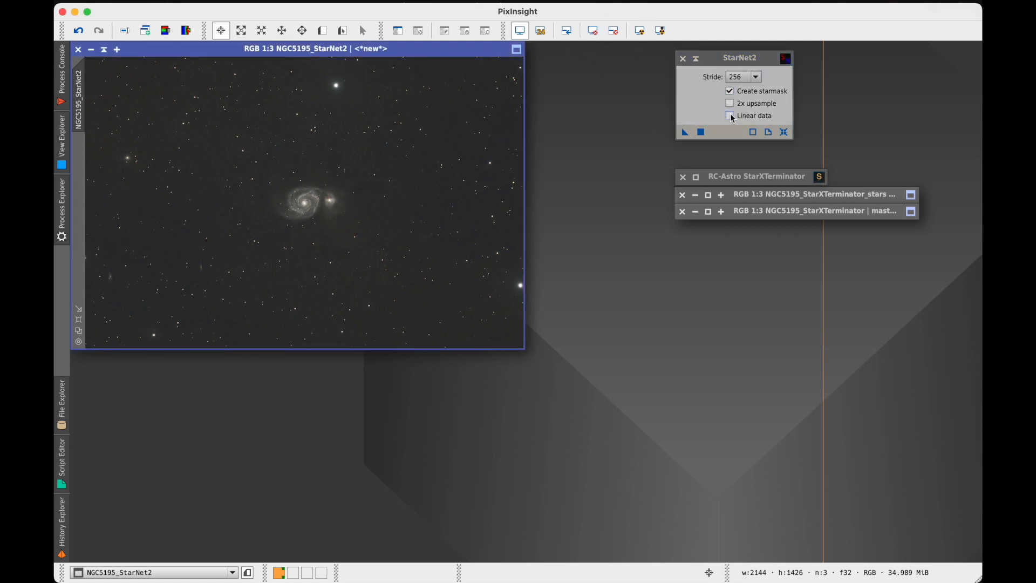
pyautogui.moveTo(685, 134); pyautogui.dragTo(503, 178)
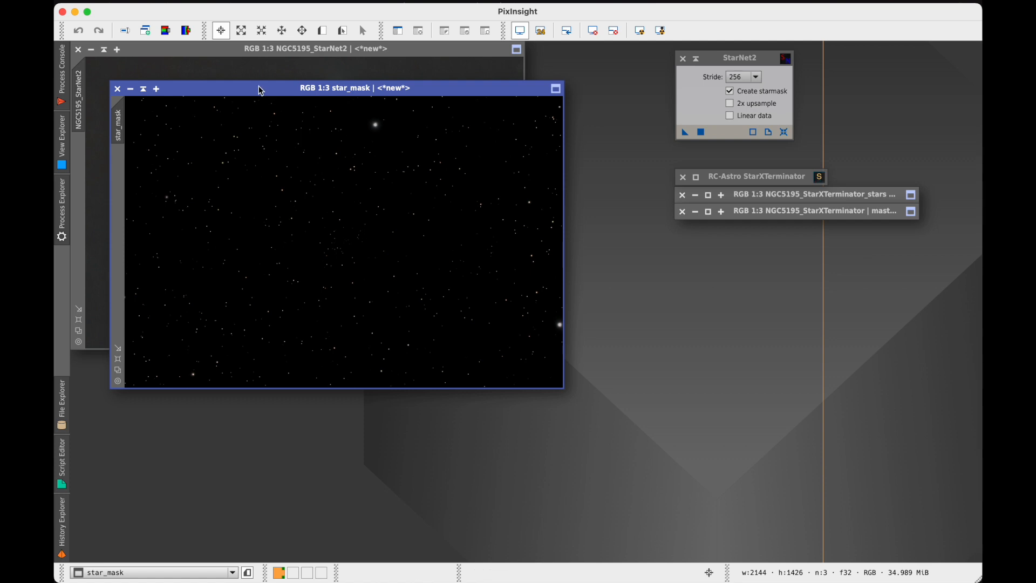
# Place the star mask below the starless NGC5195_StarNet2 image and collapse the StarNet2 process window
pyautogui.moveTo(260, 89); pyautogui.dragTo(274, 264)
pyautogui.click(293, 52)
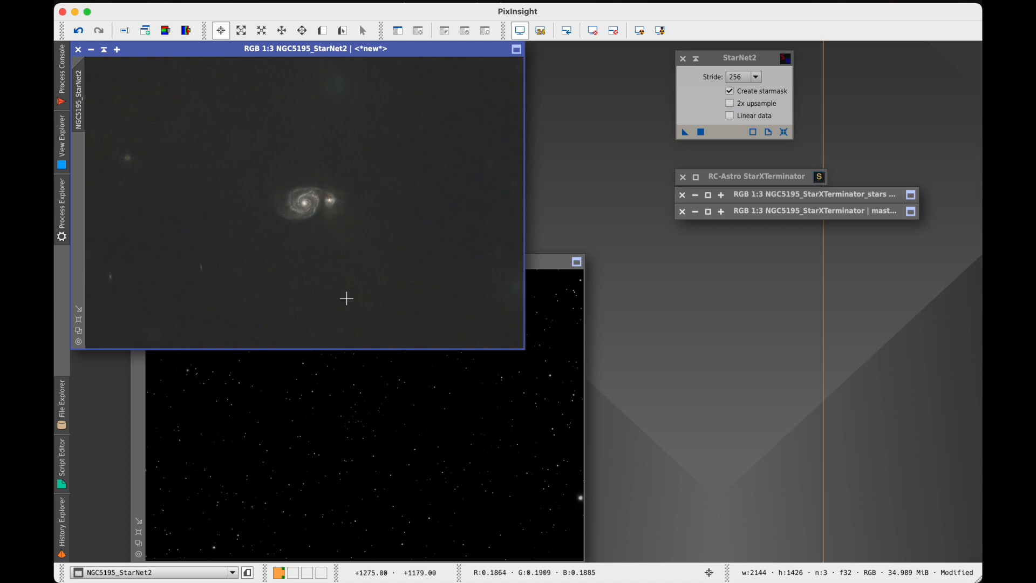
pyautogui.click(693, 63)
pyautogui.moveTo(696, 414); pyautogui.dragTo(718, 65)
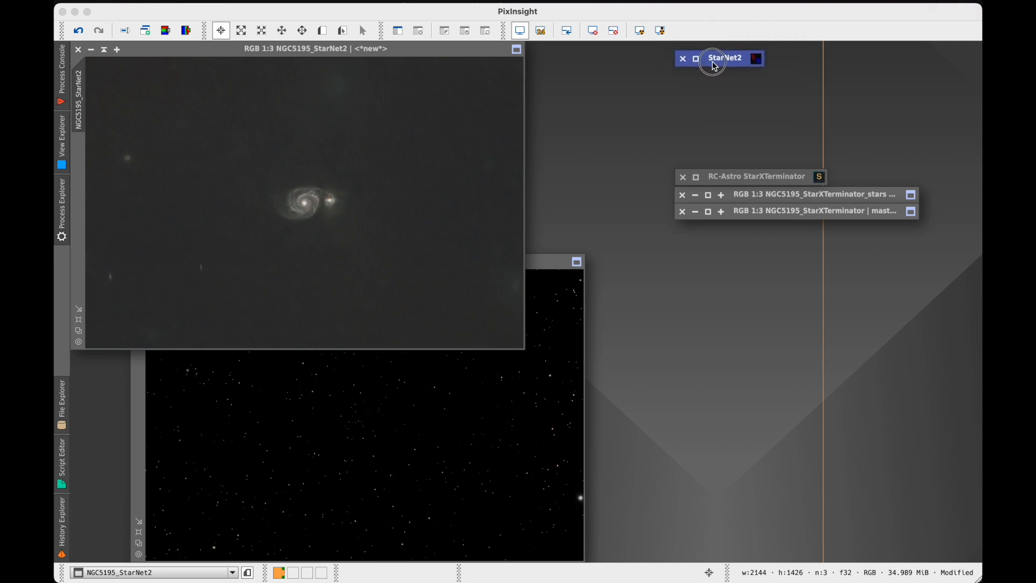
# Expand the NGC5195_StarXTerminator_stars image and align it side by side with the star_mask image
pyautogui.click(707, 196)
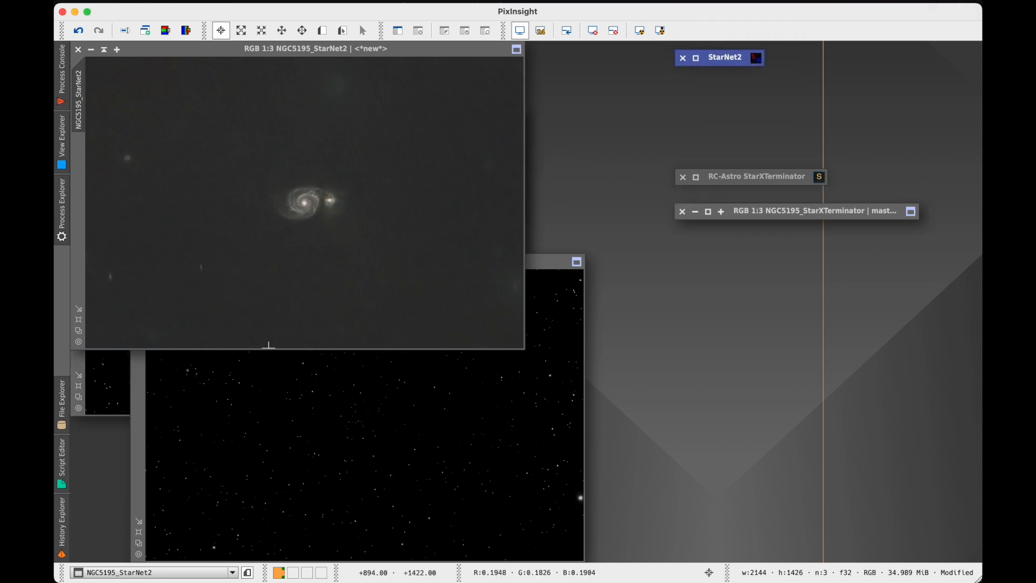
pyautogui.moveTo(213, 111); pyautogui.dragTo(664, 254)
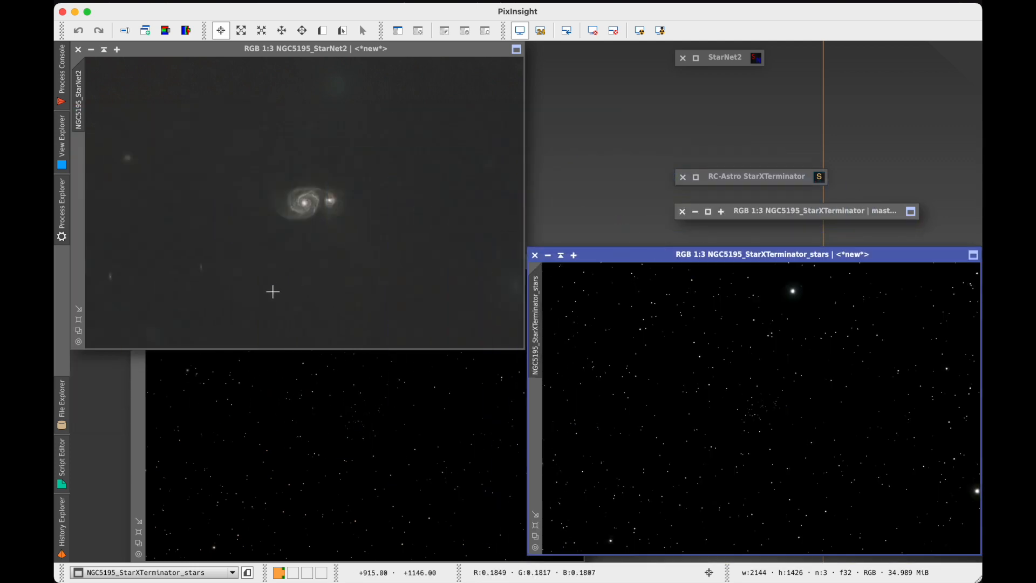
pyautogui.click(245, 377)
pyautogui.moveTo(267, 261); pyautogui.dragTo(208, 253)
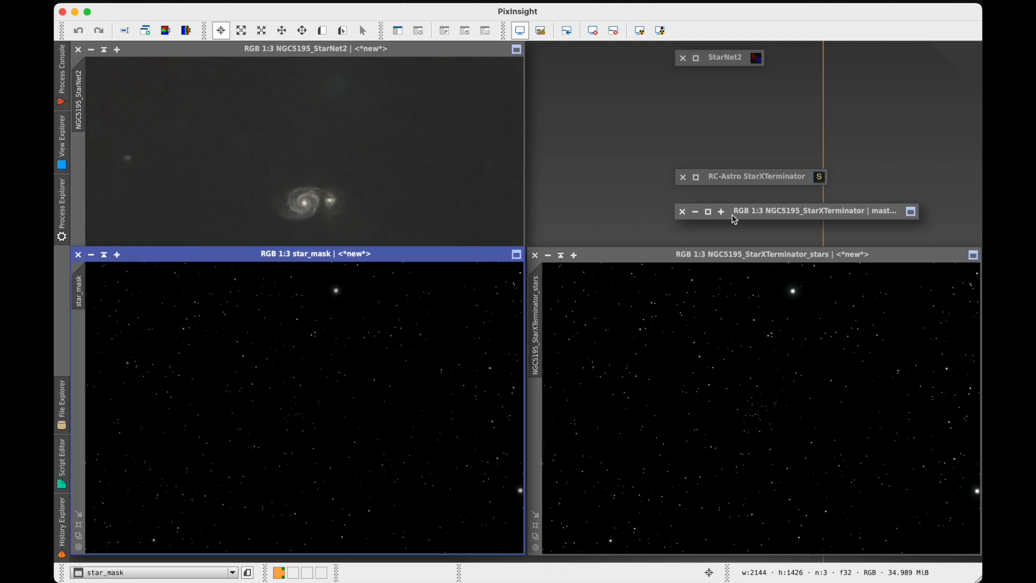
# Place the starless NGC5195_StarXTerminator image beside the NGC5195_StarNet2 image and close both star removal process windows
pyautogui.click(707, 212)
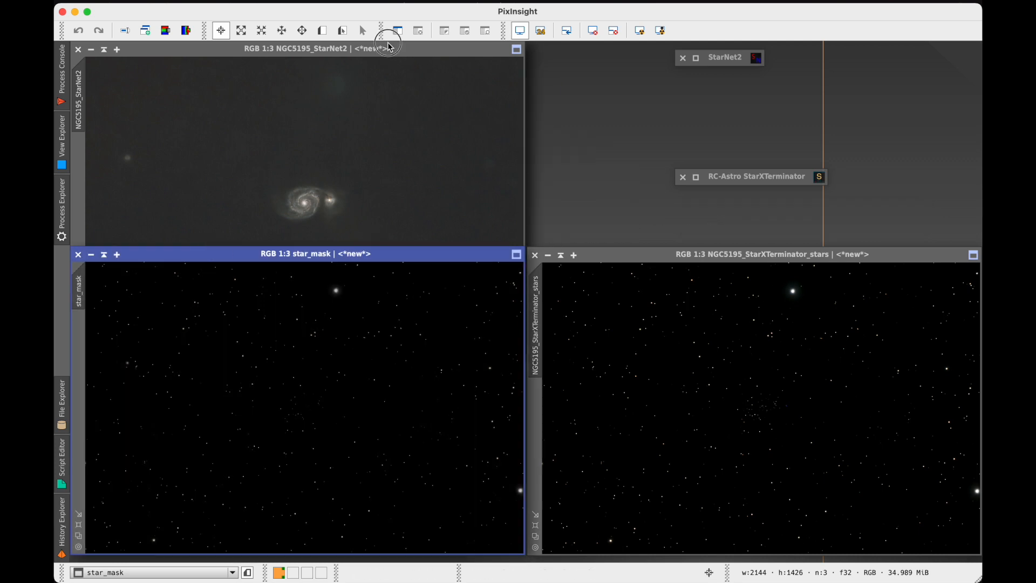
pyautogui.moveTo(387, 45); pyautogui.dragTo(388, 99)
pyautogui.moveTo(376, 49); pyautogui.dragTo(833, 48)
pyautogui.moveTo(287, 104); pyautogui.dragTo(290, 51)
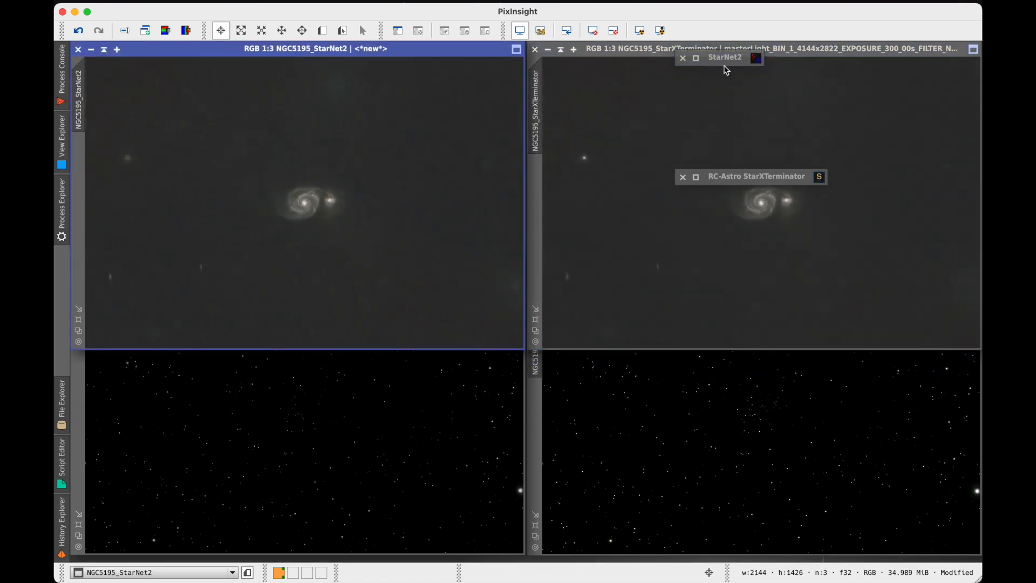
pyautogui.click(683, 58)
pyautogui.click(682, 177)
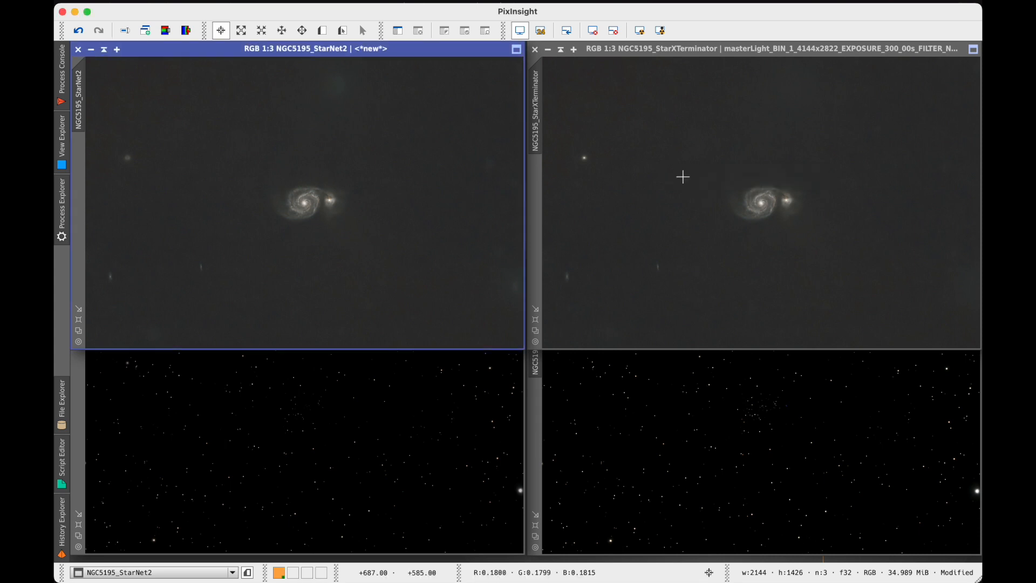
# Lay the star_mask image over the starless StarNet2 image to compare them, then move it back below
pyautogui.click(701, 49)
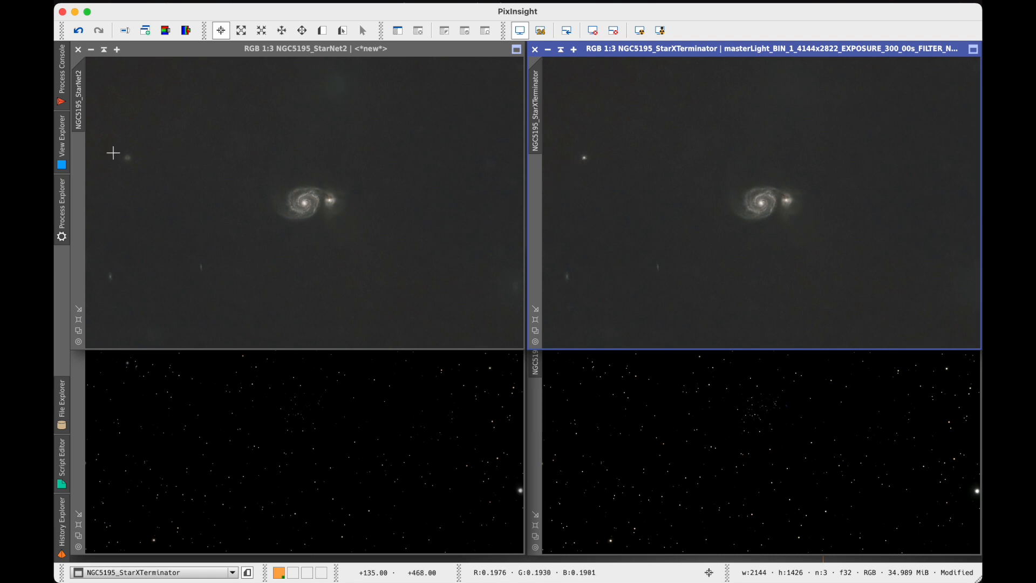
pyautogui.click(208, 378)
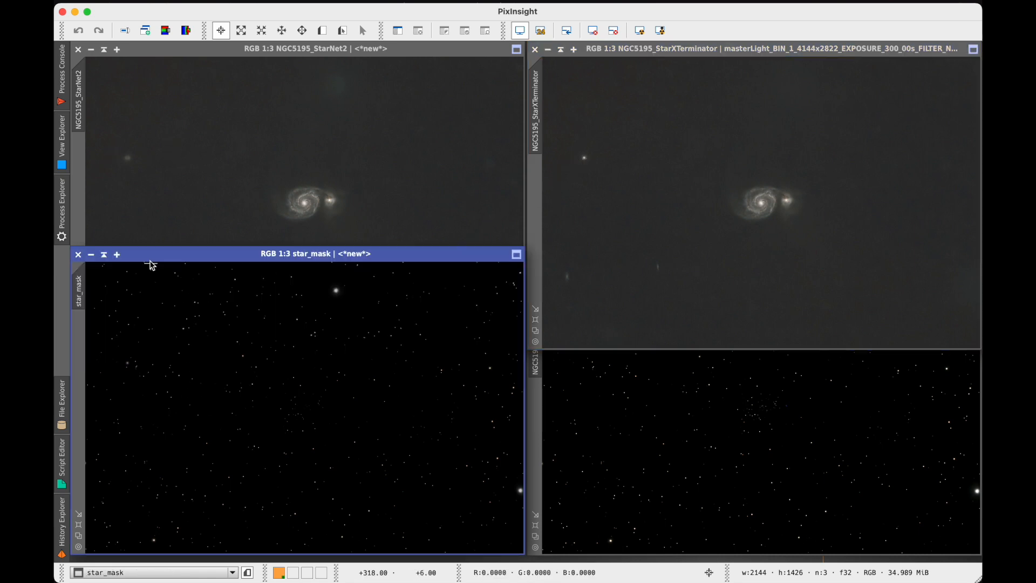
pyautogui.moveTo(138, 257); pyautogui.dragTo(160, 52)
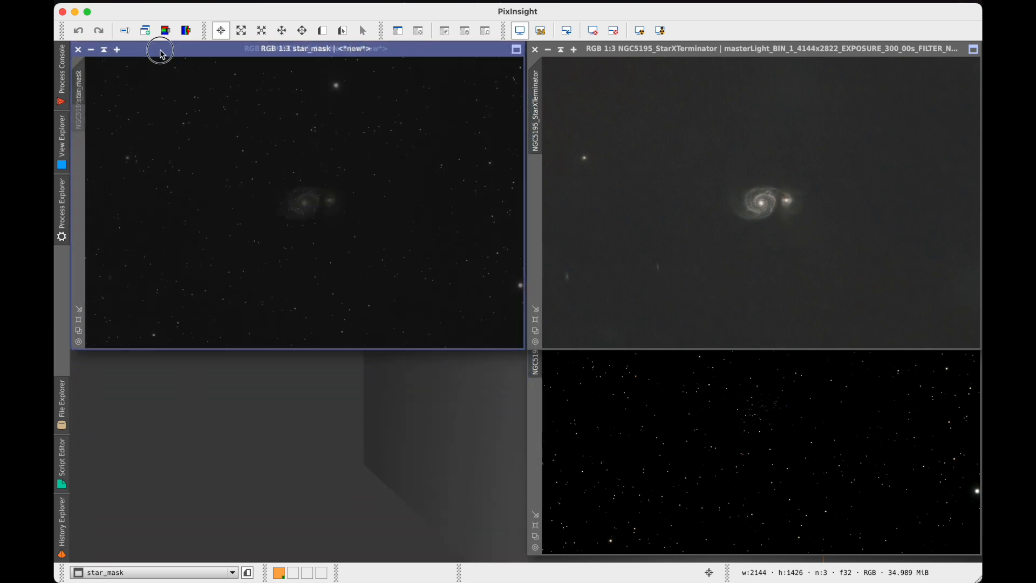
pyautogui.moveTo(160, 52); pyautogui.dragTo(161, 265)
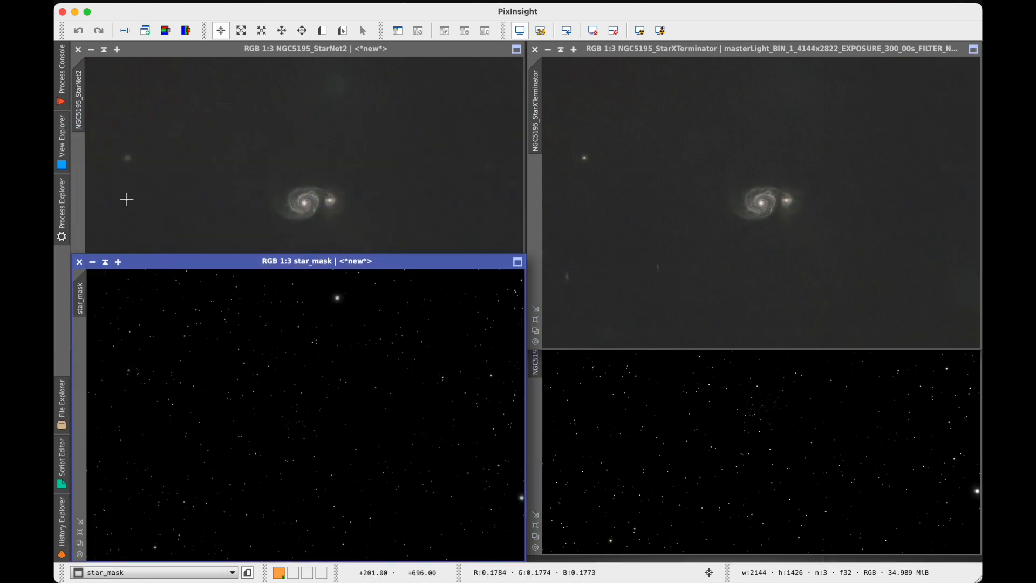
# Lay the StarXTerminator stars image over its starless image to compare them, move it back, and bring both starless images forward
pyautogui.click(624, 402)
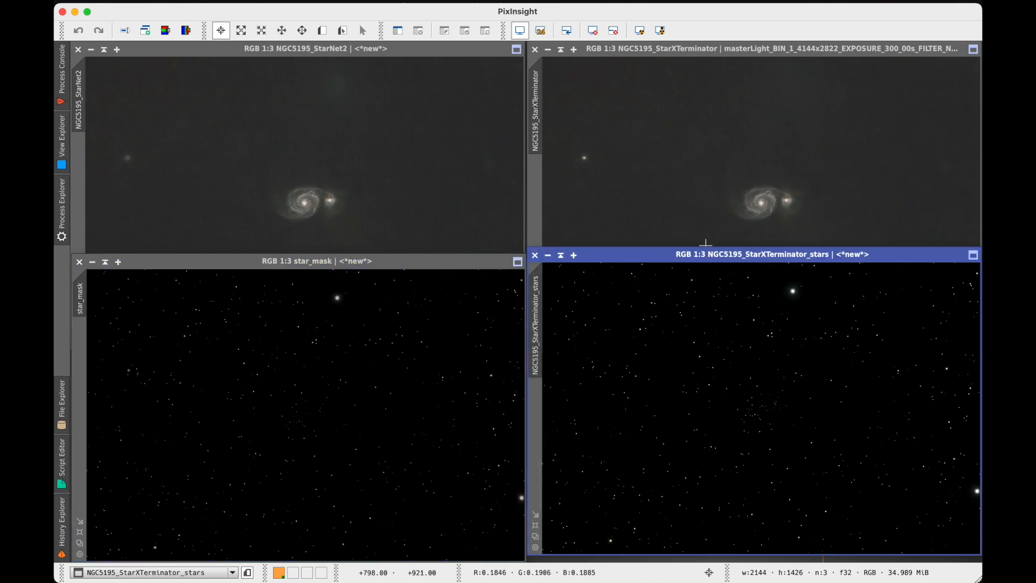
pyautogui.moveTo(678, 256); pyautogui.dragTo(674, 56)
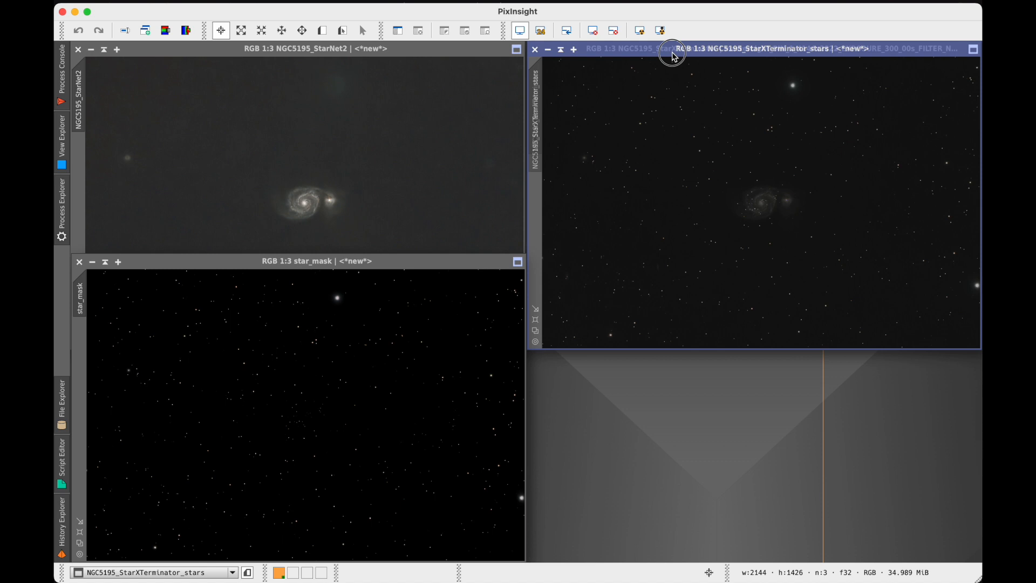
pyautogui.moveTo(674, 57); pyautogui.dragTo(680, 266)
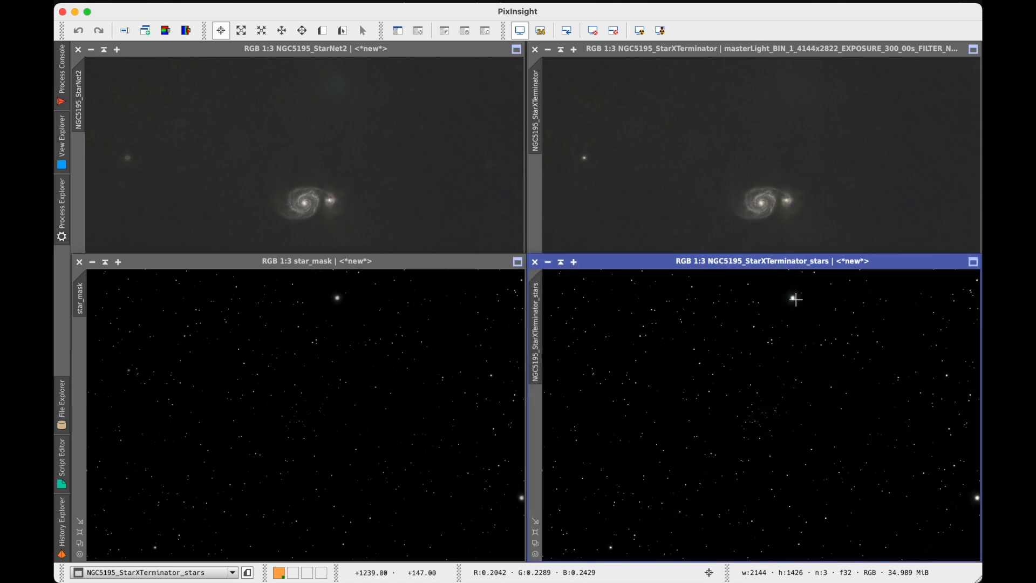
pyautogui.click(860, 207)
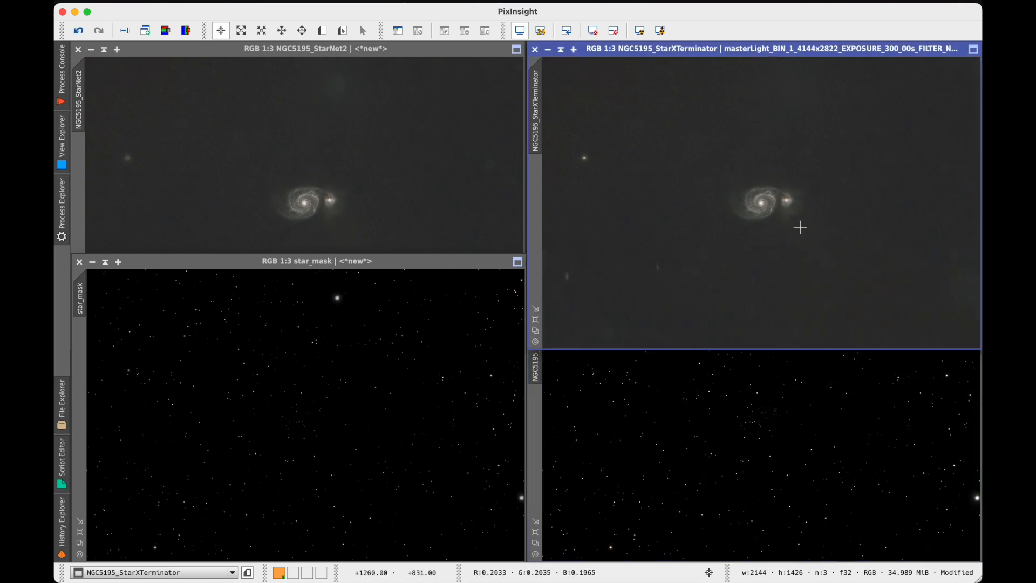
pyautogui.click(400, 168)
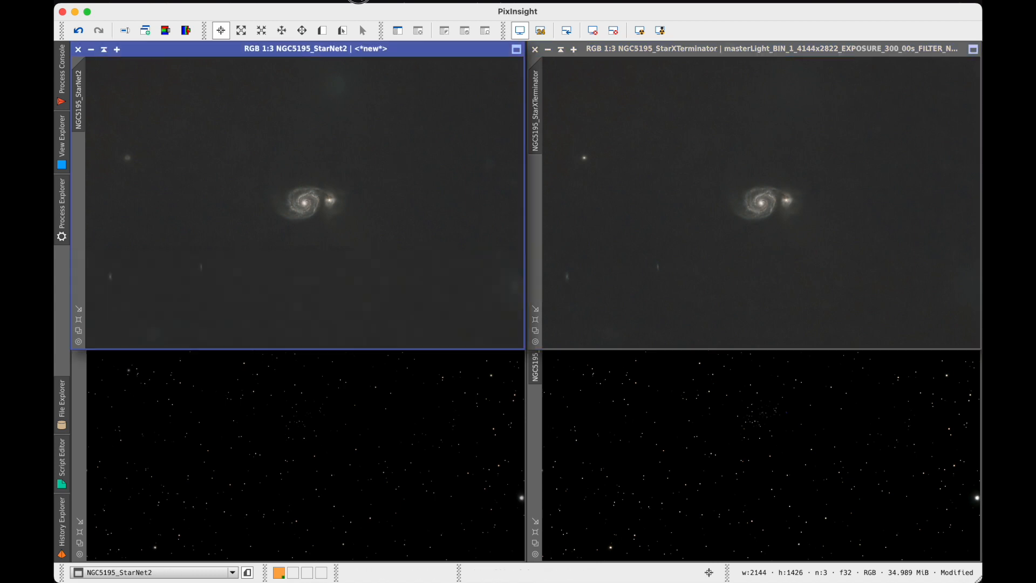
# Open CurvesTransformation with a real-time preview of the NGC5195_StarNet2 image
pyautogui.click(359, 4)
pyautogui.moveTo(389, 13)
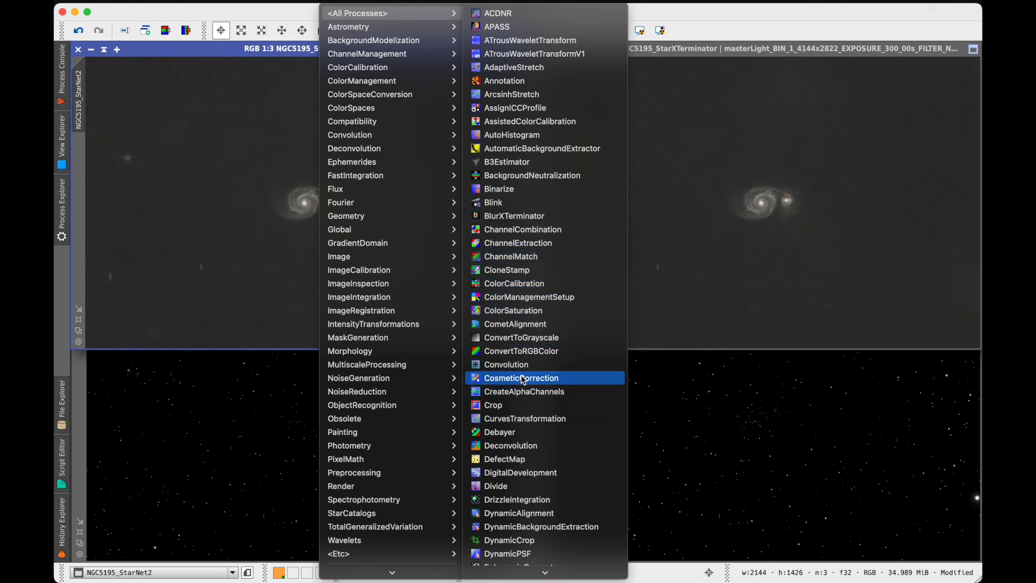
pyautogui.click(520, 418)
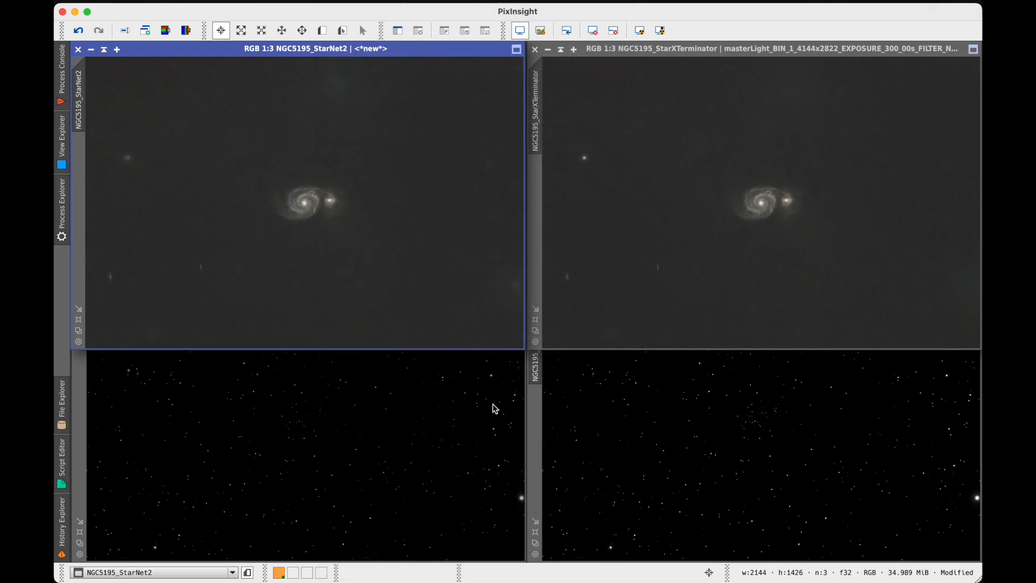
pyautogui.click(812, 114)
pyautogui.moveTo(812, 114); pyautogui.dragTo(798, 115)
pyautogui.click(749, 440)
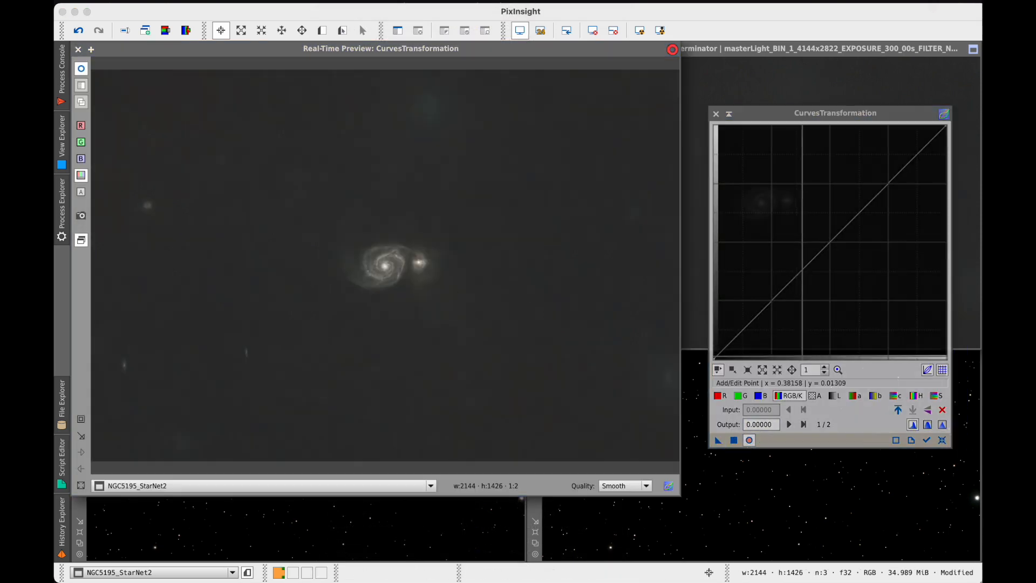
# Shape the RGB/K curve into a gentle S through about 0.747/0.798 and raise the saturation curve to about 0.755/0.872
pyautogui.moveTo(772, 299); pyautogui.dragTo(769, 313)
pyautogui.moveTo(887, 195); pyautogui.dragTo(887, 172)
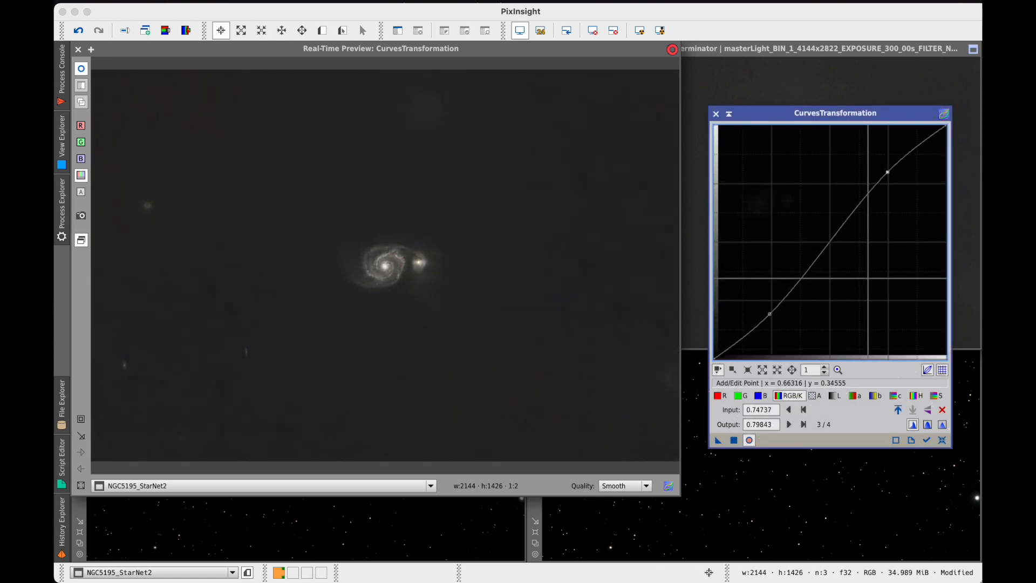
pyautogui.click(936, 396)
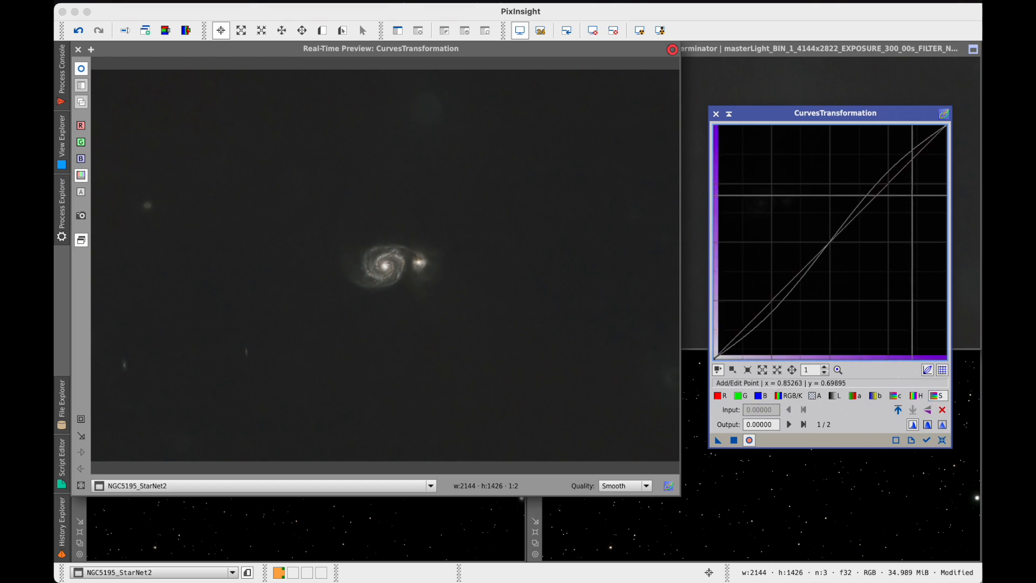
pyautogui.moveTo(885, 186); pyautogui.dragTo(889, 155)
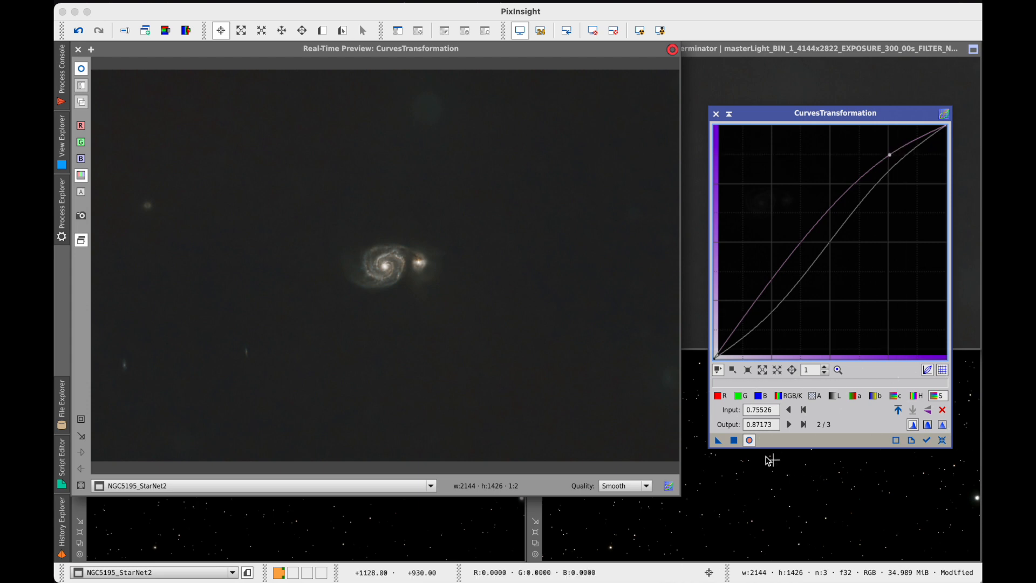
# Close the real-time preview and apply the curves to both the NGC5195_StarNet2 and NGC5195_StarXTerminator starless images
pyautogui.click(78, 50)
pyautogui.moveTo(719, 439); pyautogui.dragTo(398, 279)
pyautogui.moveTo(824, 115); pyautogui.dragTo(372, 110)
pyautogui.moveTo(266, 437); pyautogui.dragTo(665, 263)
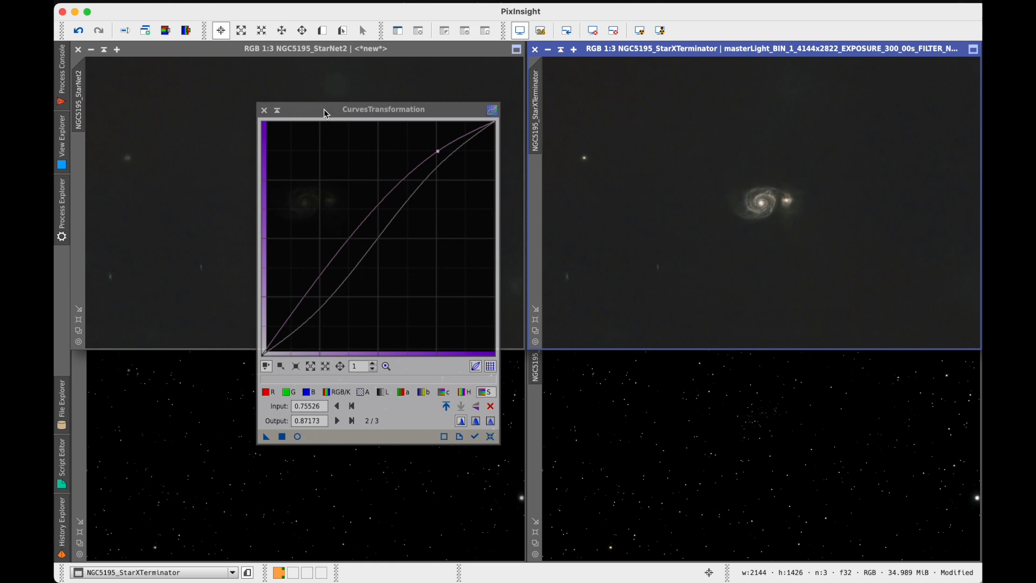
# Reset and close CurvesTransformation, and bring the NGC5195_StarXTerminator_stars and star_mask images forward
pyautogui.moveTo(324, 112); pyautogui.dragTo(468, 189)
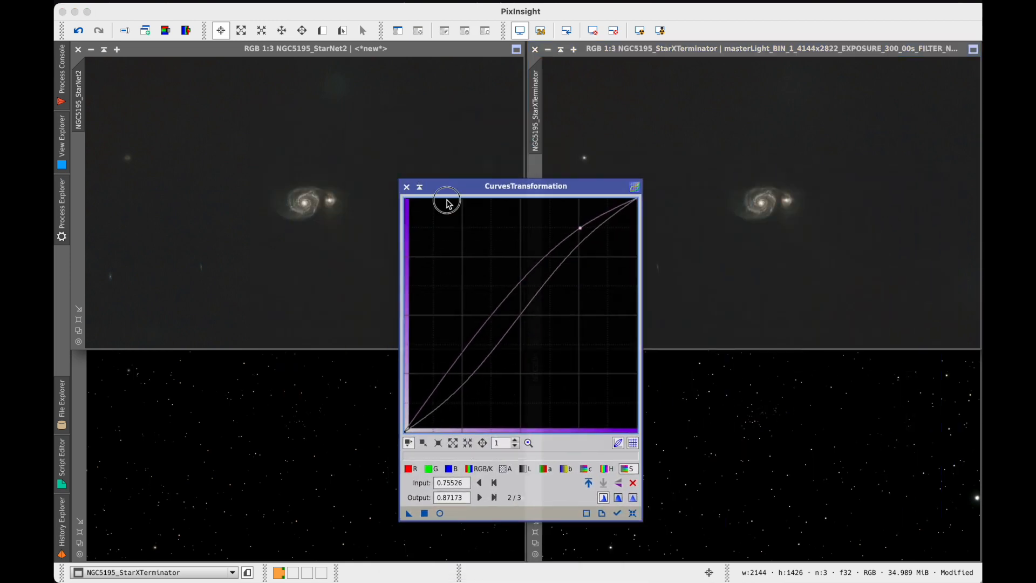
pyautogui.click(633, 514)
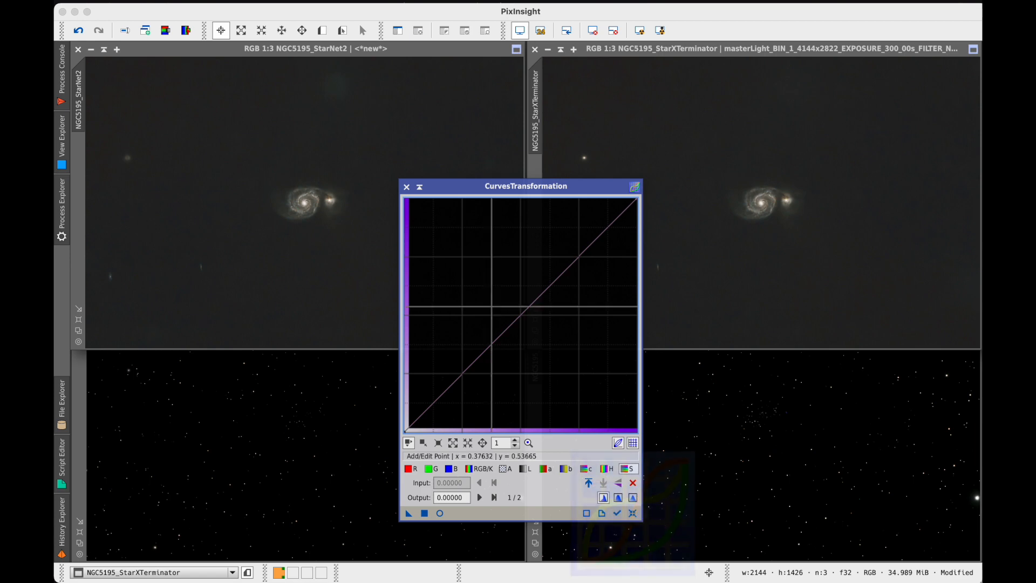
pyautogui.click(407, 186)
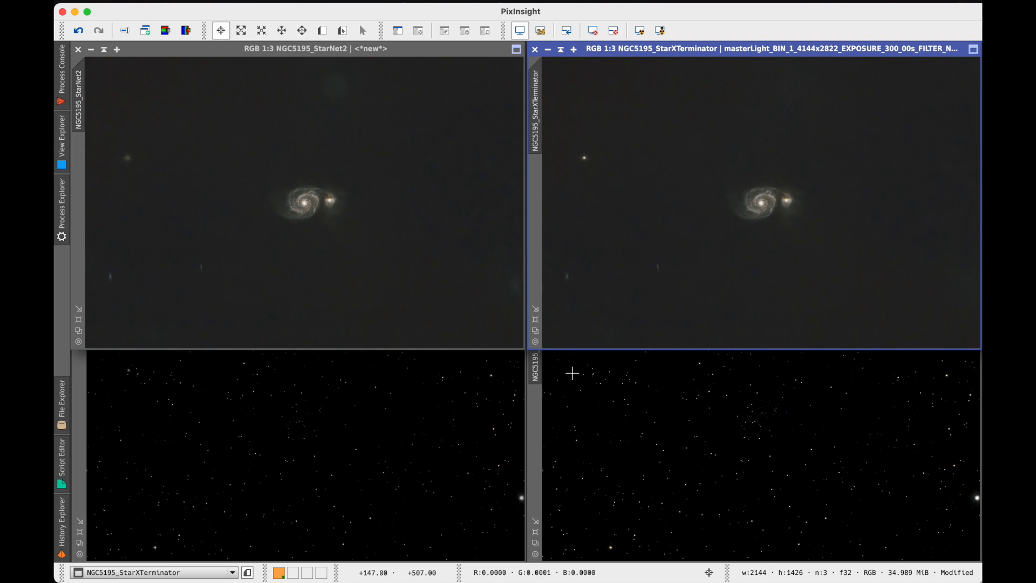
pyautogui.click(571, 439)
pyautogui.click(366, 440)
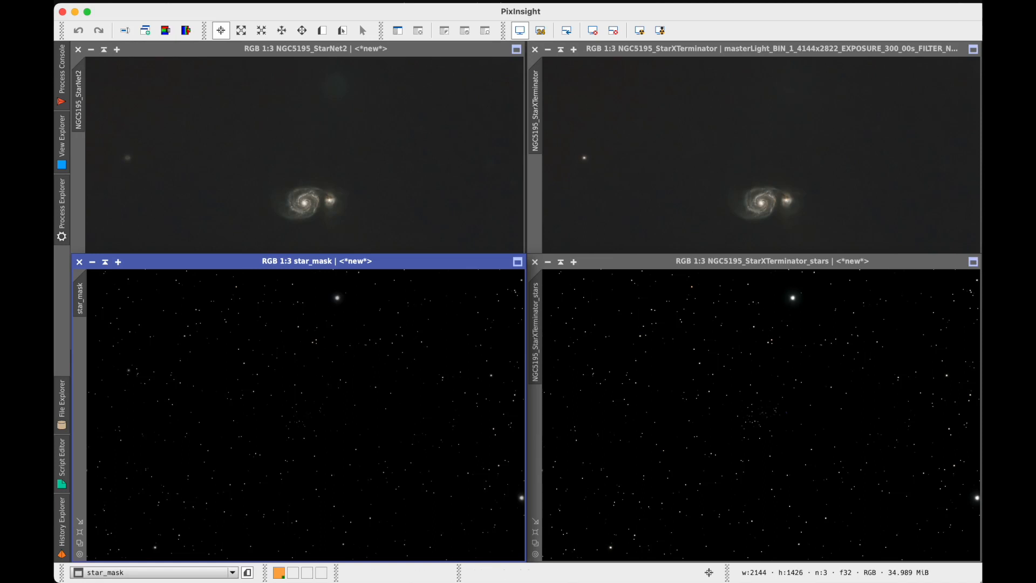
# Open StarXTerminator to read the explanation and PixelMath formula for the Unscreen Stars option, and close it
pyautogui.click(416, 2)
pyautogui.moveTo(378, 1)
pyautogui.moveTo(334, 1)
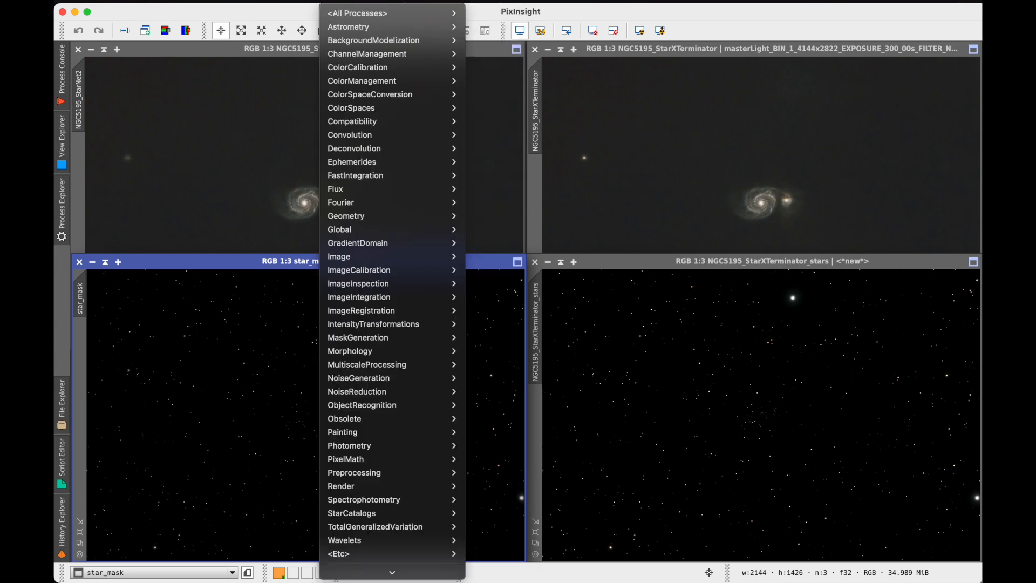
pyautogui.scroll(-10, 533, 247)
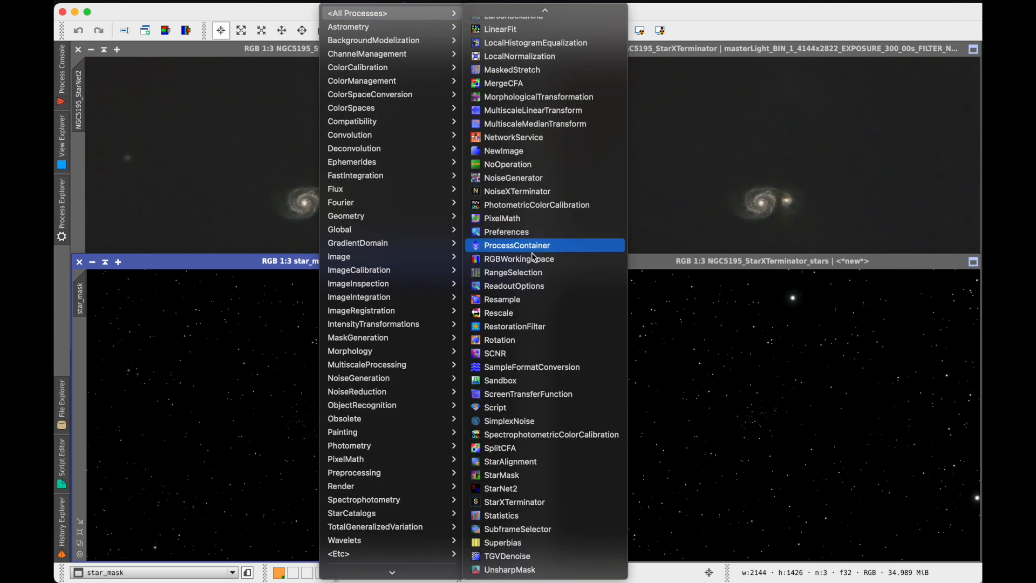
pyautogui.click(507, 501)
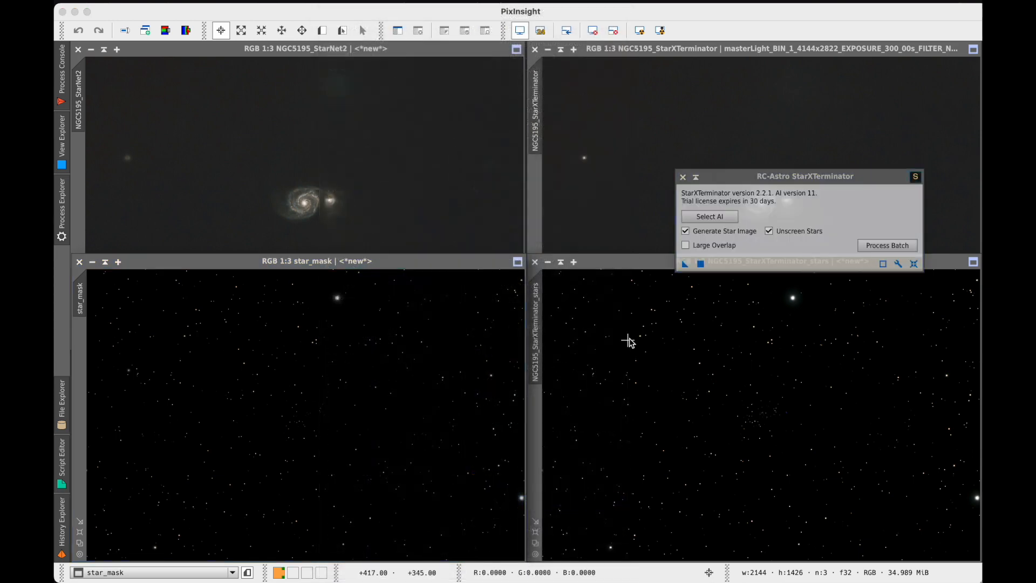
pyautogui.click(810, 182)
pyautogui.moveTo(810, 182); pyautogui.dragTo(758, 181)
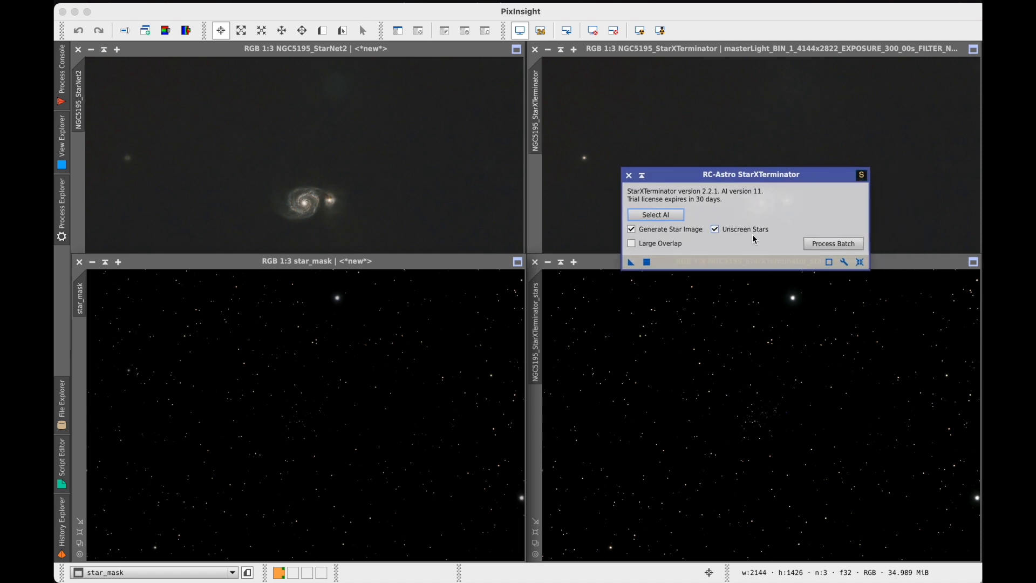
pyautogui.moveTo(719, 231)
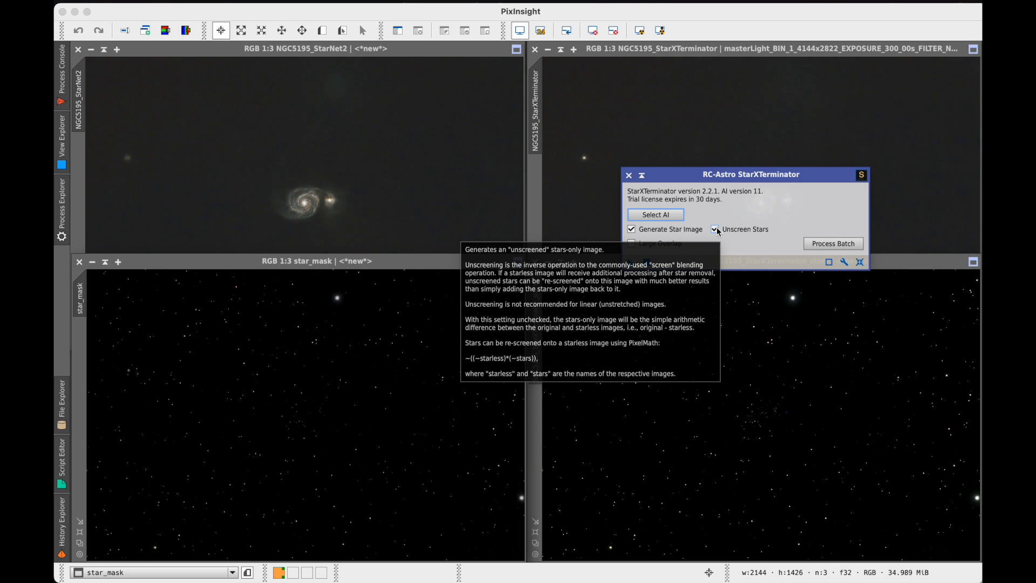
pyautogui.click(629, 177)
# Open PixelMath and apply the expression ~((~star_mask)*(~NGC5195_StarNet2)) to the NGC5195_StarNet2 image
pyautogui.click(378, 1)
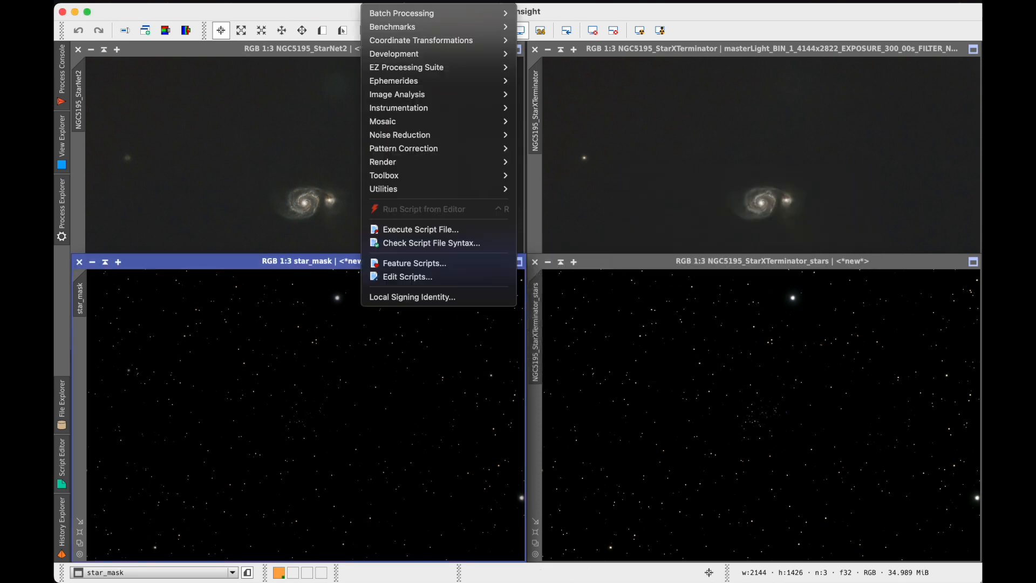
pyautogui.moveTo(380, 19)
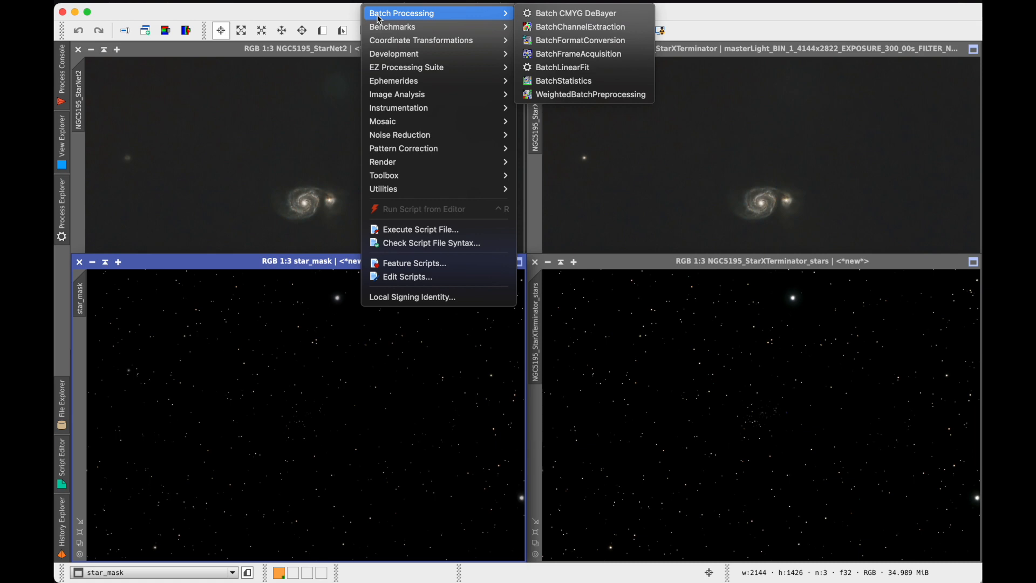
pyautogui.moveTo(337, 1)
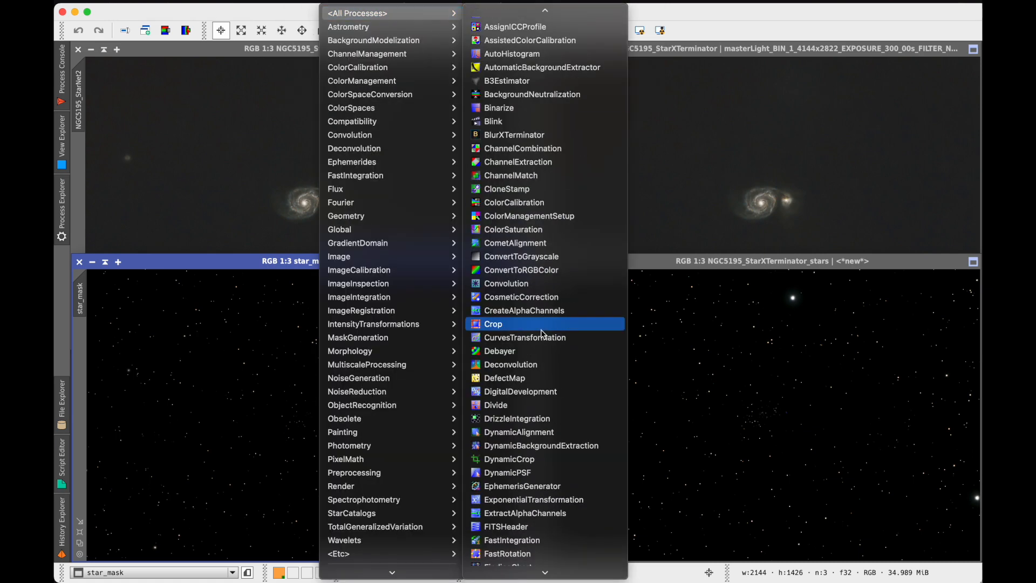
pyautogui.scroll(-10, 543, 333)
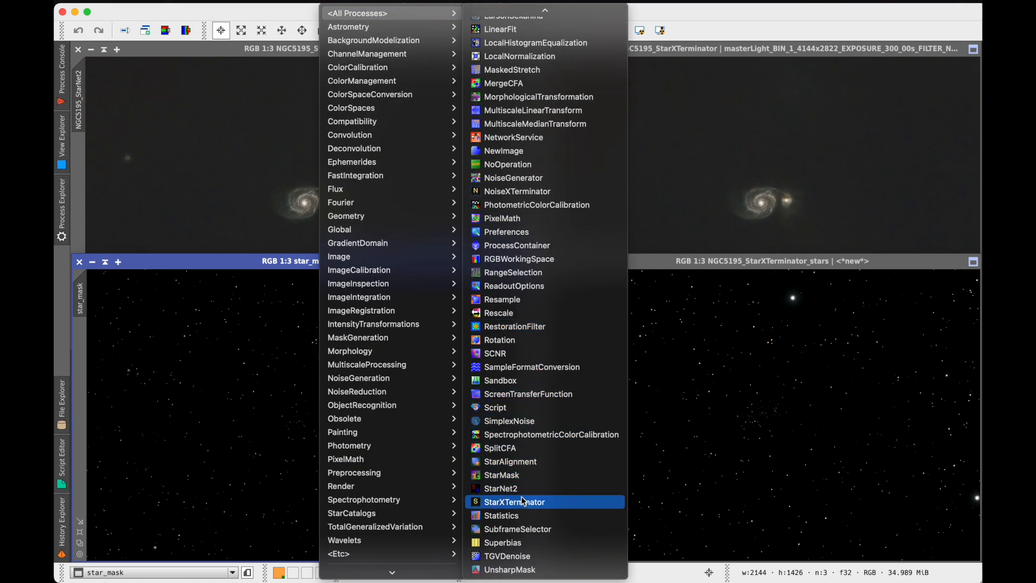
pyautogui.click(542, 222)
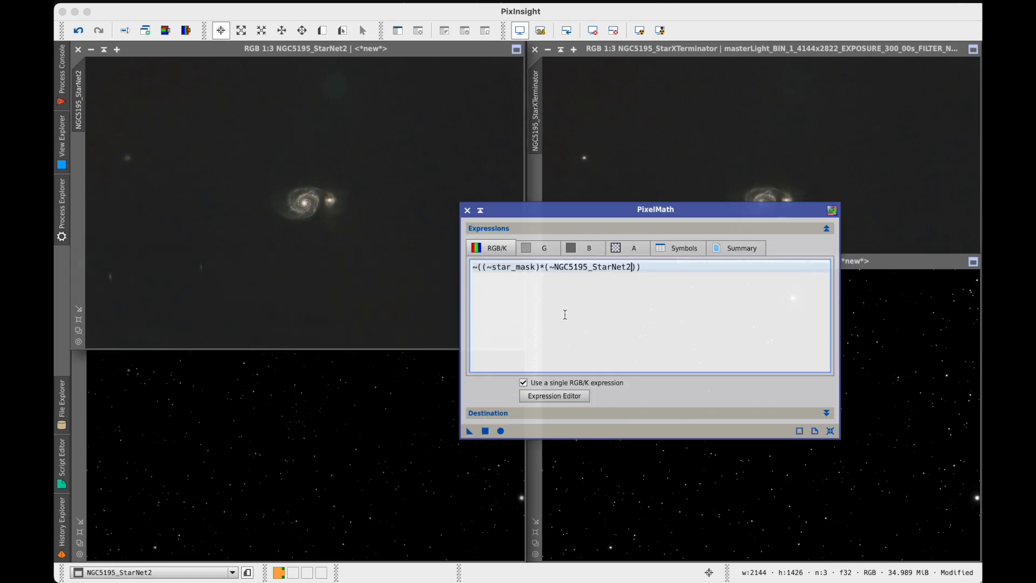
pyautogui.click(485, 430)
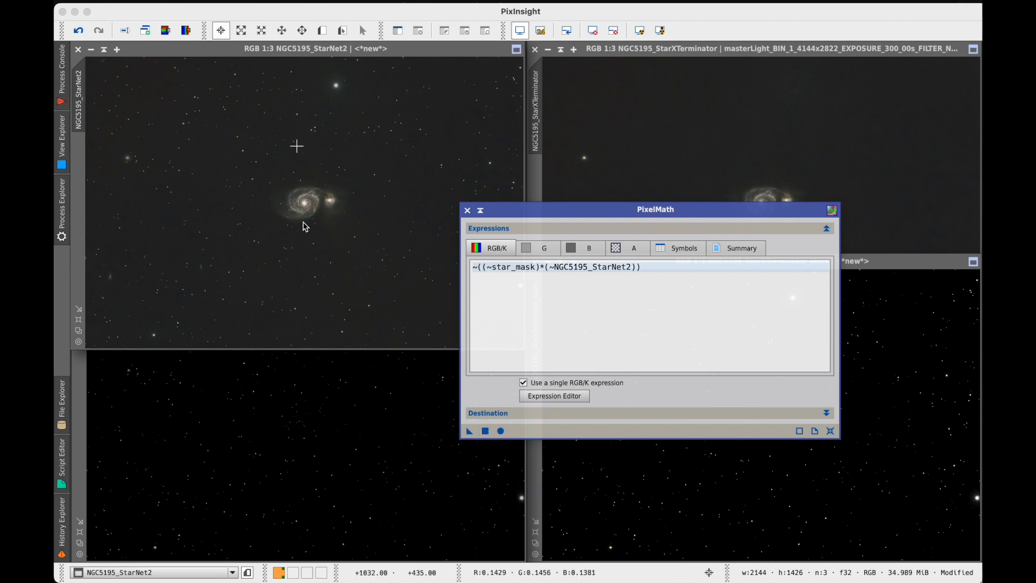
# Copy the NGC5195_StarXTerminator image's identifier and substitute it for NGC5195_StarNet2 in the PixelMath expression
pyautogui.moveTo(630, 211); pyautogui.dragTo(550, 235)
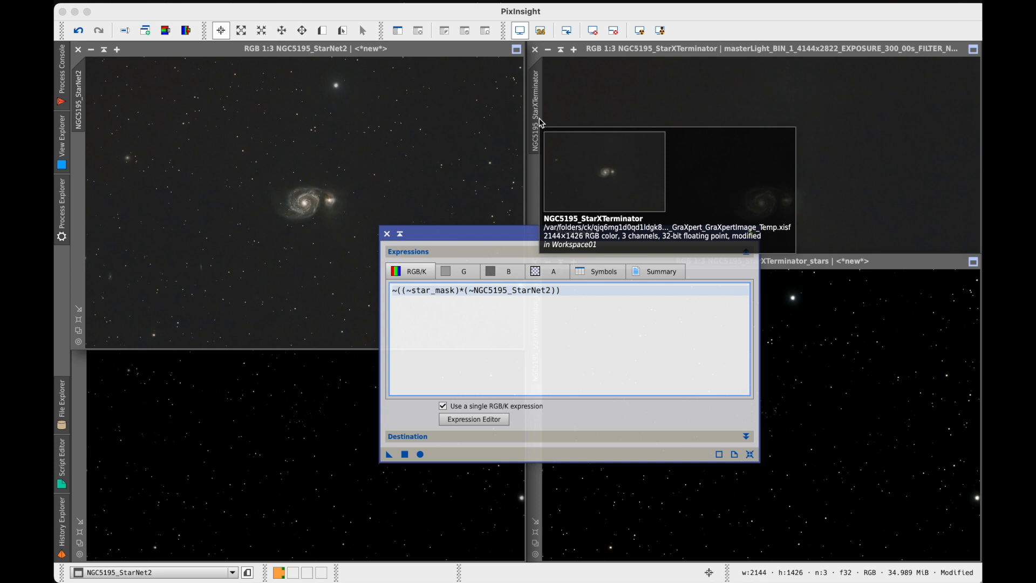
pyautogui.rightClick(539, 135)
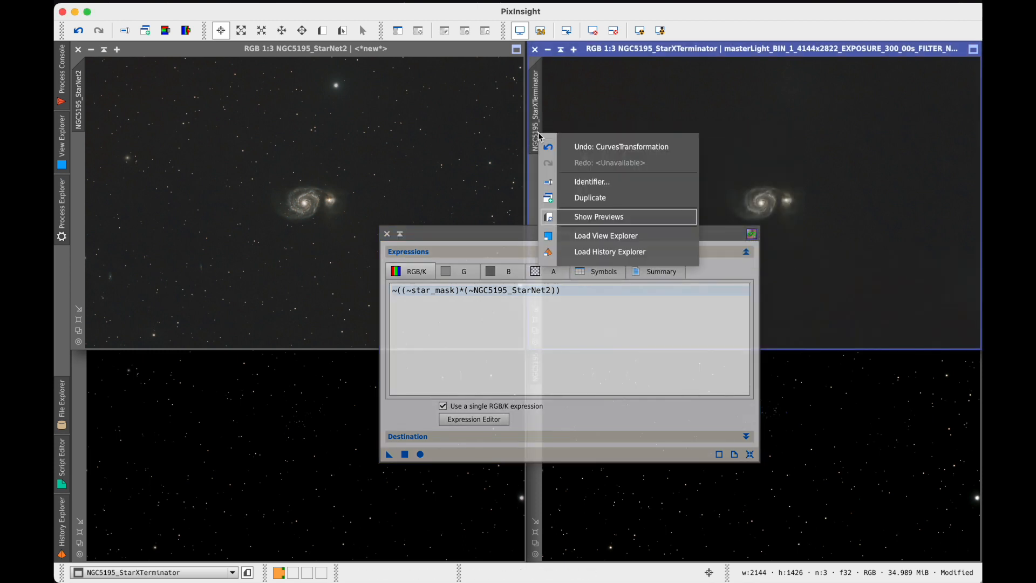
pyautogui.click(582, 183)
pyautogui.press('super+c')
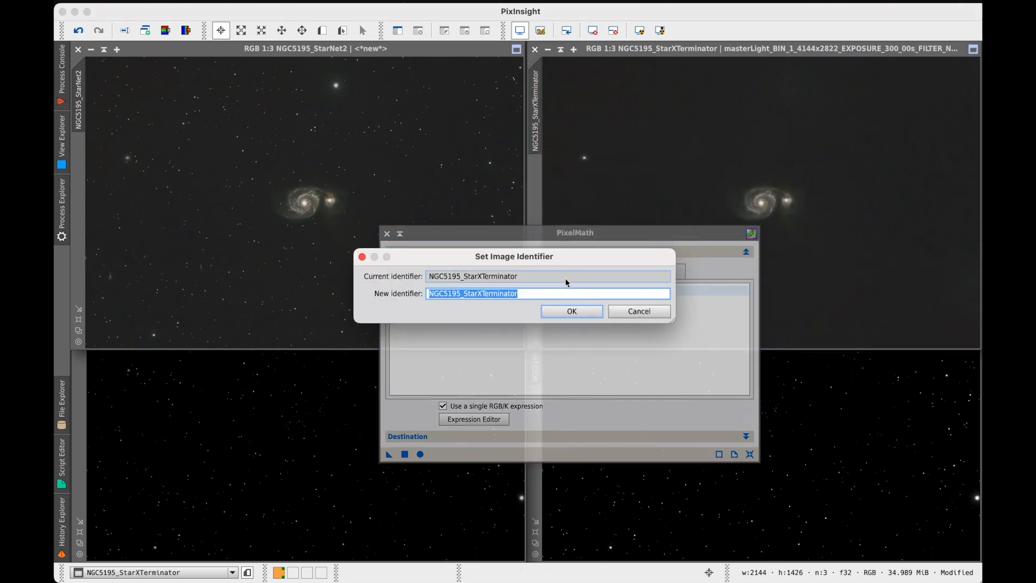
pyautogui.click(571, 311)
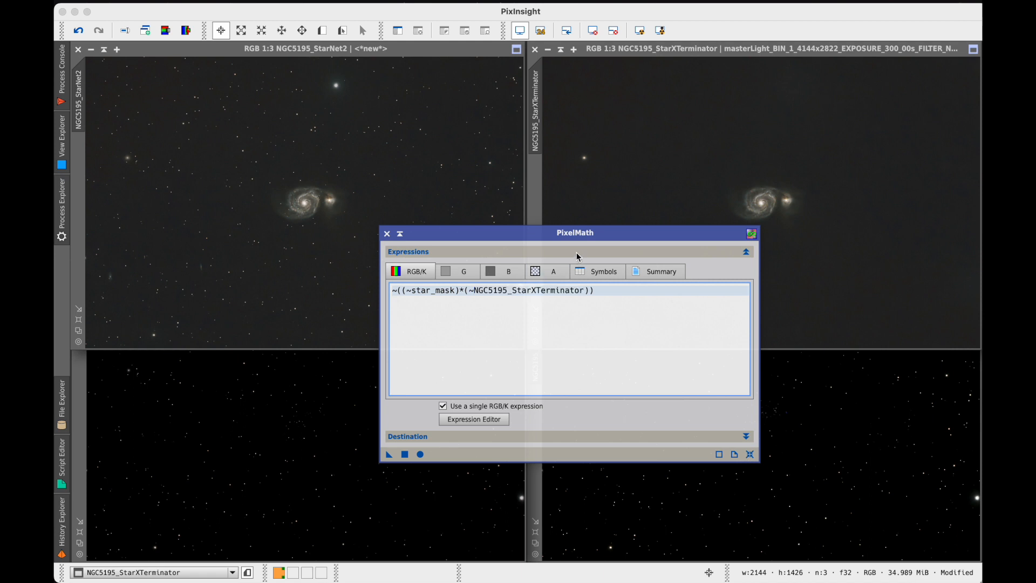
# Replace star_mask with NGC5195_StarXTerminator_stars in the PixelMath expression
pyautogui.moveTo(586, 237); pyautogui.dragTo(333, 237)
pyautogui.click(567, 403)
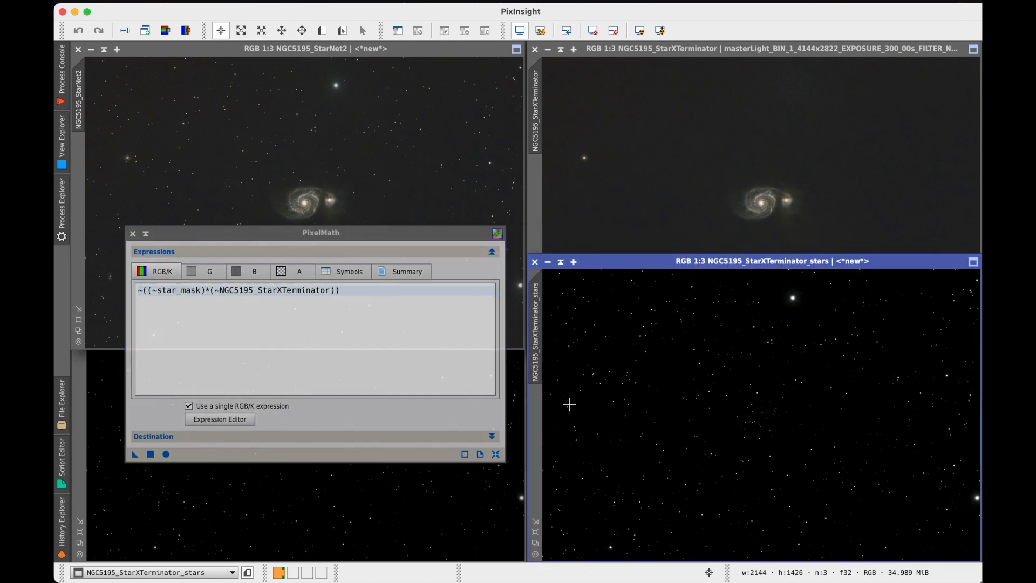
pyautogui.moveTo(546, 330)
pyautogui.doubleClick(174, 290)
pyautogui.press('super+v')
pyautogui.write('_')
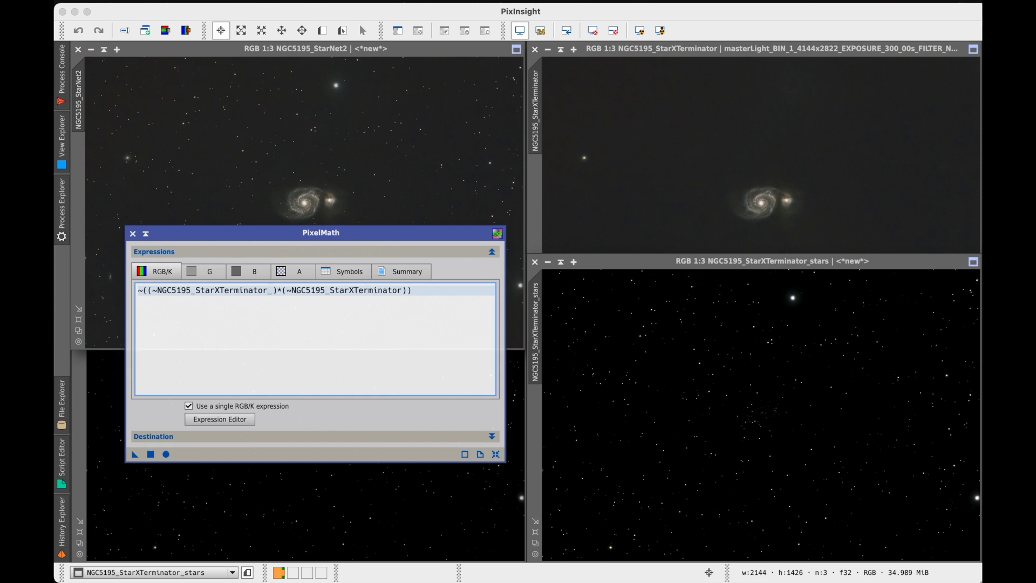
pyautogui.write('stars')
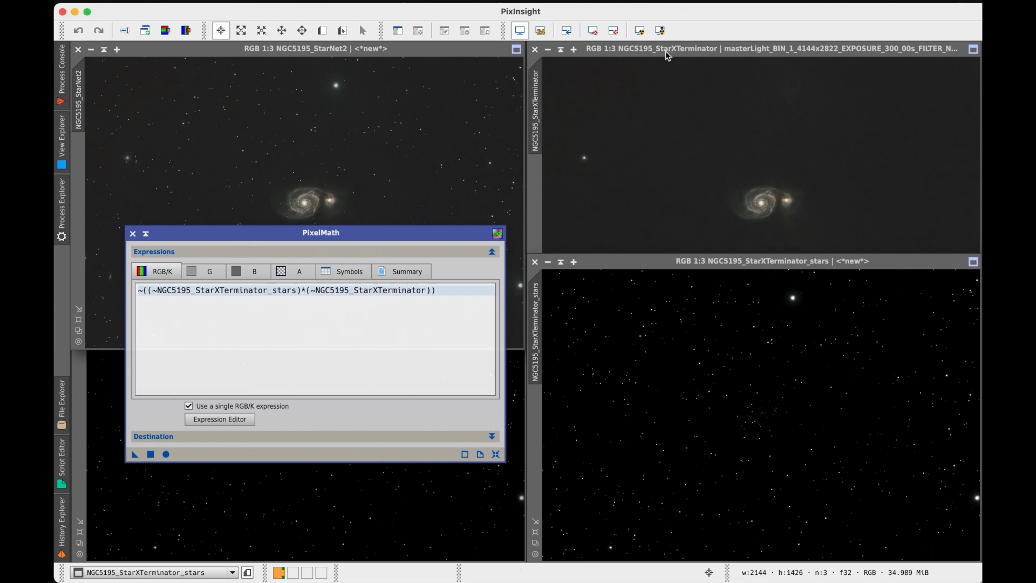
# Apply the PixelMath star recombination to the NGC5195_StarXTerminator image and close PixelMath
pyautogui.moveTo(665, 51); pyautogui.dragTo(670, 51)
pyautogui.click(151, 454)
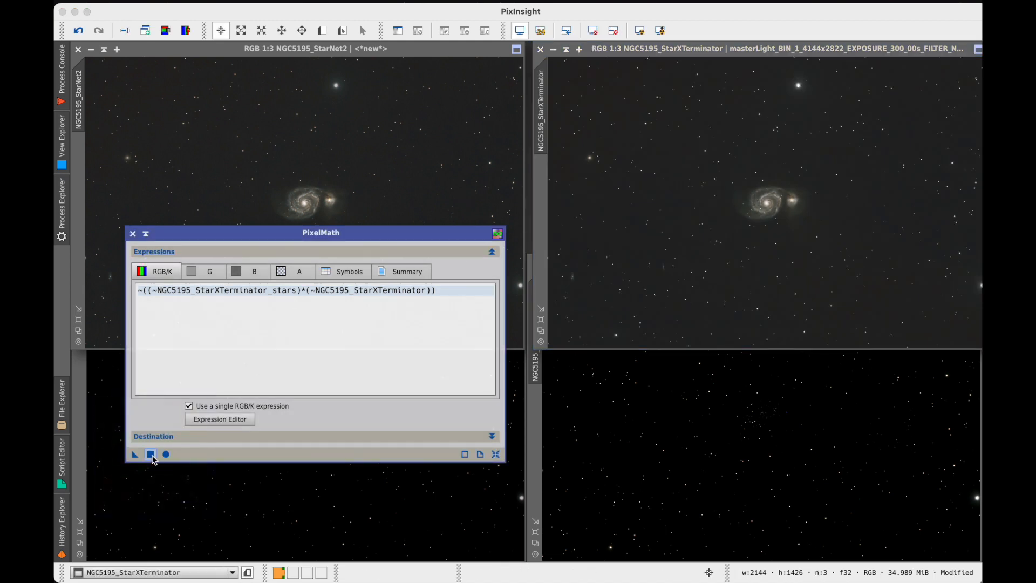
pyautogui.click(132, 234)
# Collapse the star_mask and NGC5195_StarXTerminator_stars windows and realign the NGC5195_StarXTerminator image beside the StarNet2 one
pyautogui.click(243, 400)
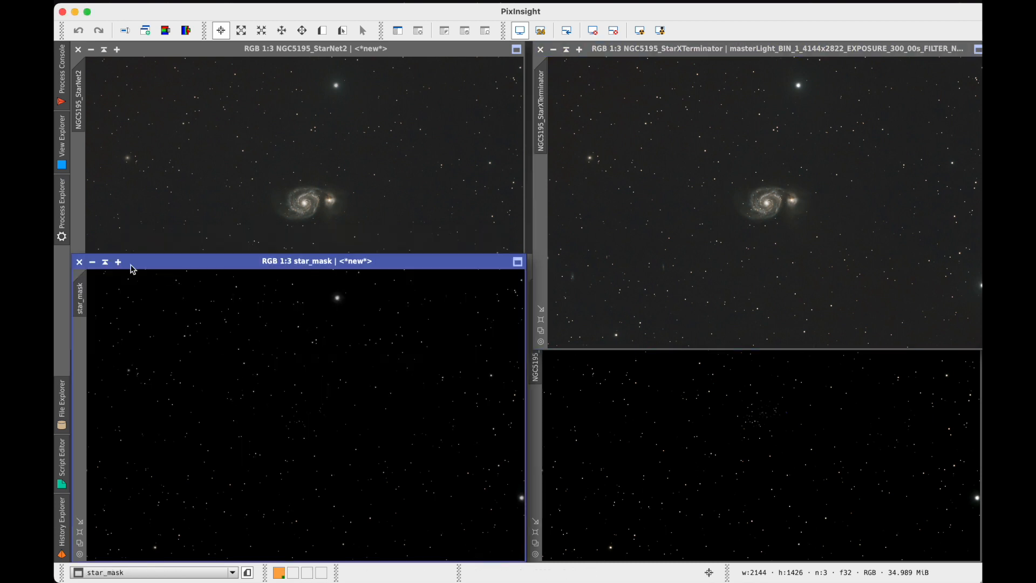
pyautogui.click(105, 262)
pyautogui.click(625, 486)
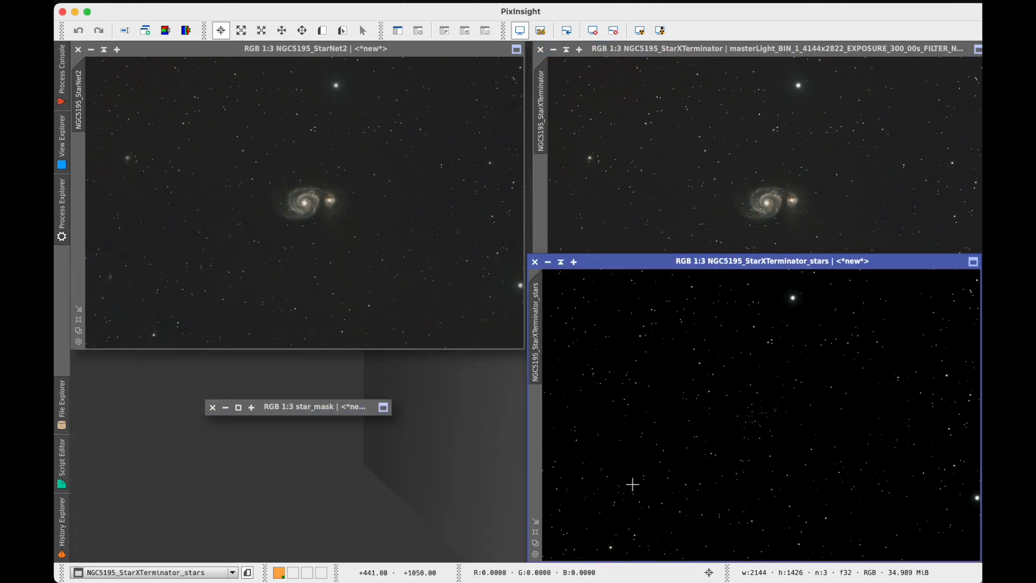
pyautogui.click(561, 262)
pyautogui.moveTo(672, 49); pyautogui.dragTo(665, 49)
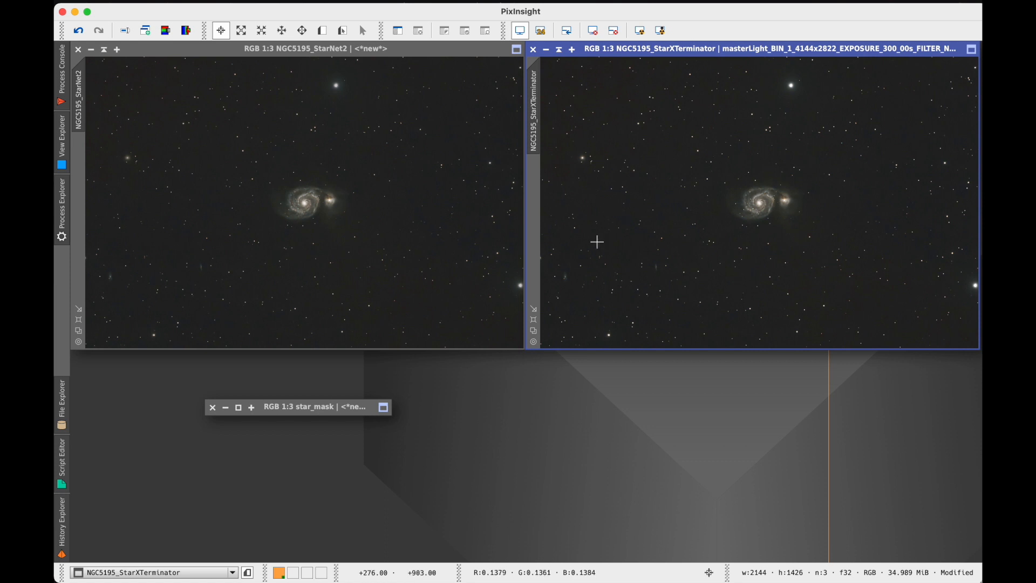
# Compare the recombined StarNet2 and StarXTerminator images at 1:1 in the star field beside the galaxy
pyautogui.click(79, 342)
pyautogui.moveTo(316, 343); pyautogui.dragTo(237, 356)
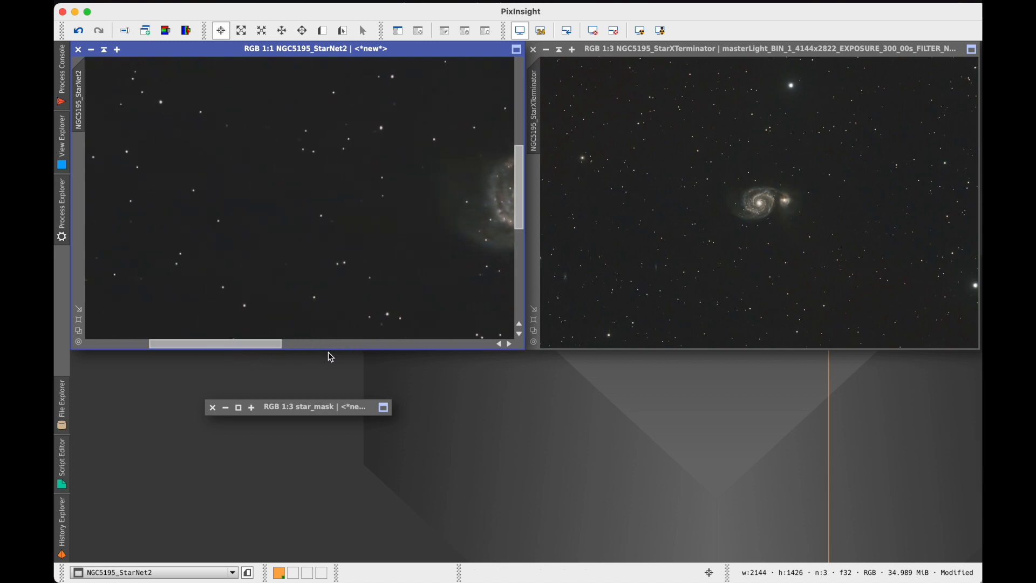
pyautogui.click(812, 275)
pyautogui.click(534, 342)
pyautogui.moveTo(757, 345); pyautogui.dragTo(691, 354)
pyautogui.moveTo(774, 49)
pyautogui.mouseDown()
pyautogui.moveTo(703, 110)
pyautogui.moveTo(355, 289)
pyautogui.moveTo(320, 211)
pyautogui.moveTo(363, 208)
pyautogui.moveTo(769, 50)
pyautogui.mouseUp()
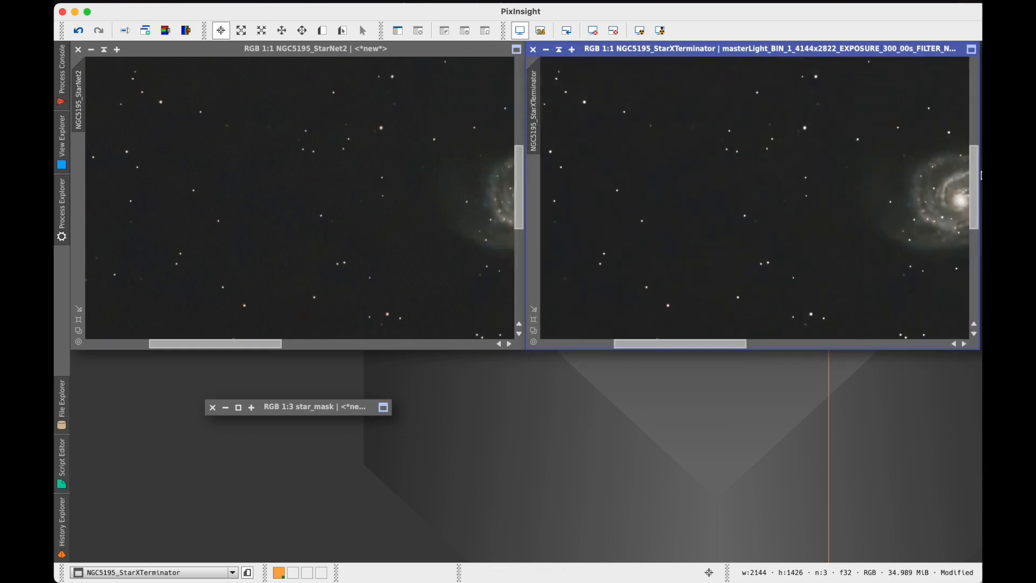
# Inspect the bright star in the StarXTerminator result and compare both recombined images along their lower edges
pyautogui.moveTo(974, 191); pyautogui.dragTo(971, 92)
pyautogui.moveTo(663, 345); pyautogui.dragTo(764, 348)
pyautogui.moveTo(277, 351); pyautogui.dragTo(351, 348)
pyautogui.moveTo(523, 212); pyautogui.dragTo(518, 338)
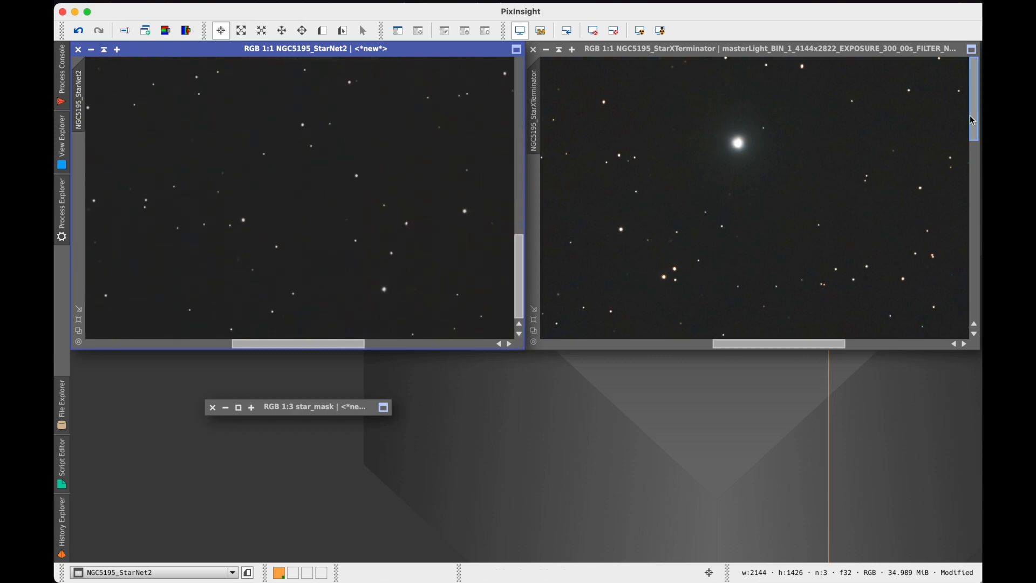
pyautogui.moveTo(971, 127); pyautogui.dragTo(934, 319)
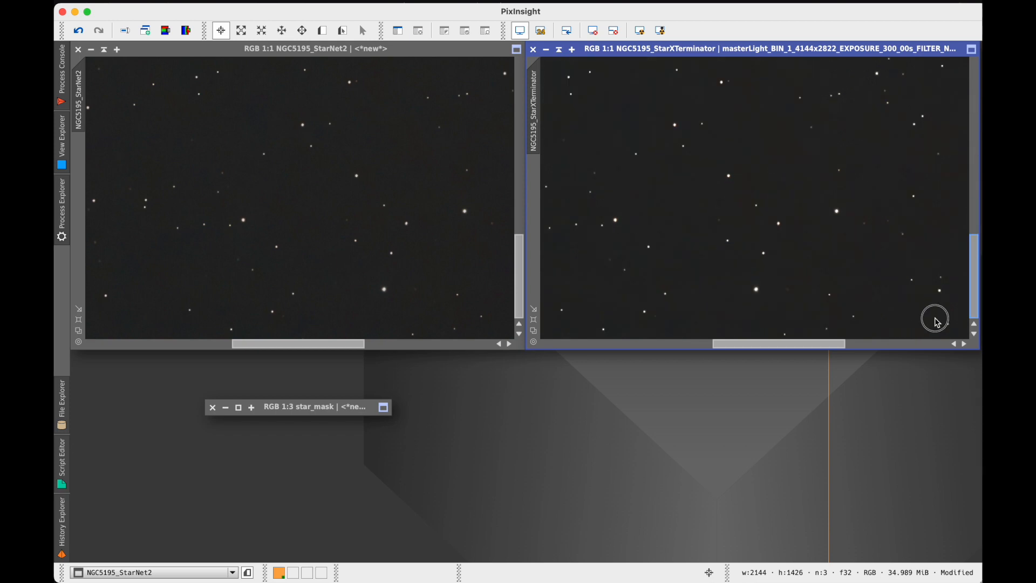
# Return both recombined NGC5195 images to a full view and move the StarXTerminator image window aside
pyautogui.click(534, 330)
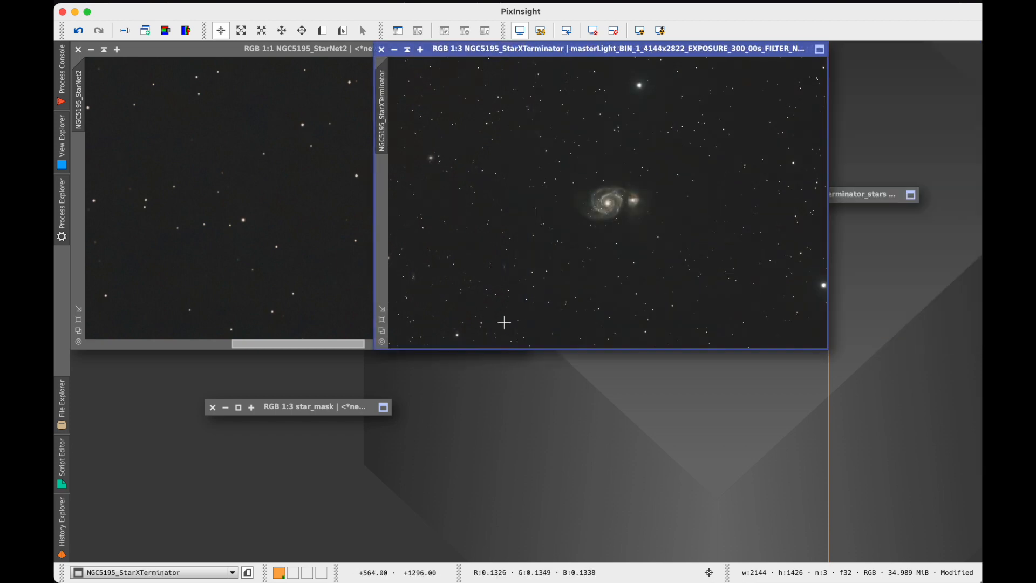
pyautogui.click(252, 279)
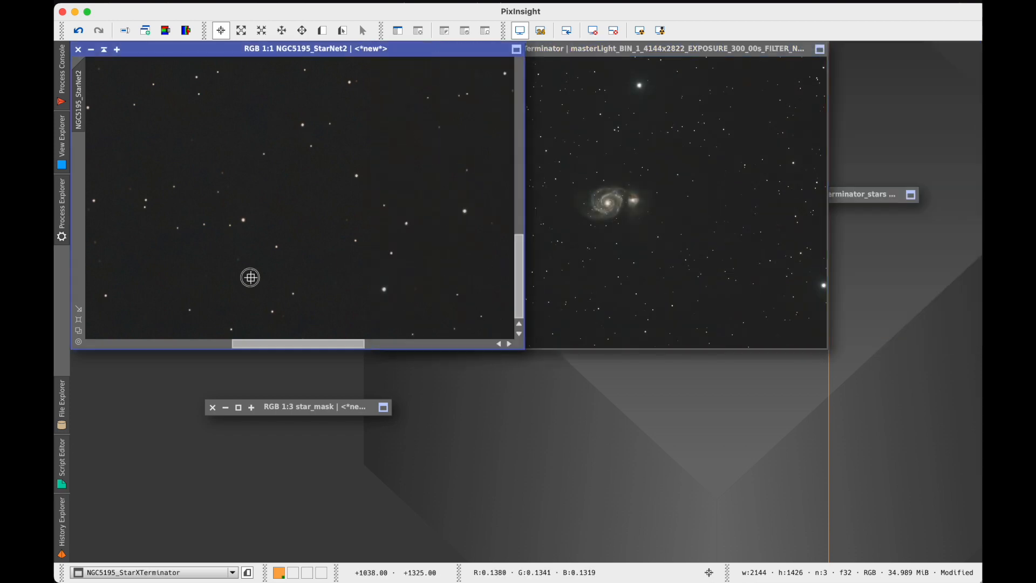
pyautogui.click(79, 331)
pyautogui.click(681, 47)
pyautogui.moveTo(681, 47); pyautogui.dragTo(729, 194)
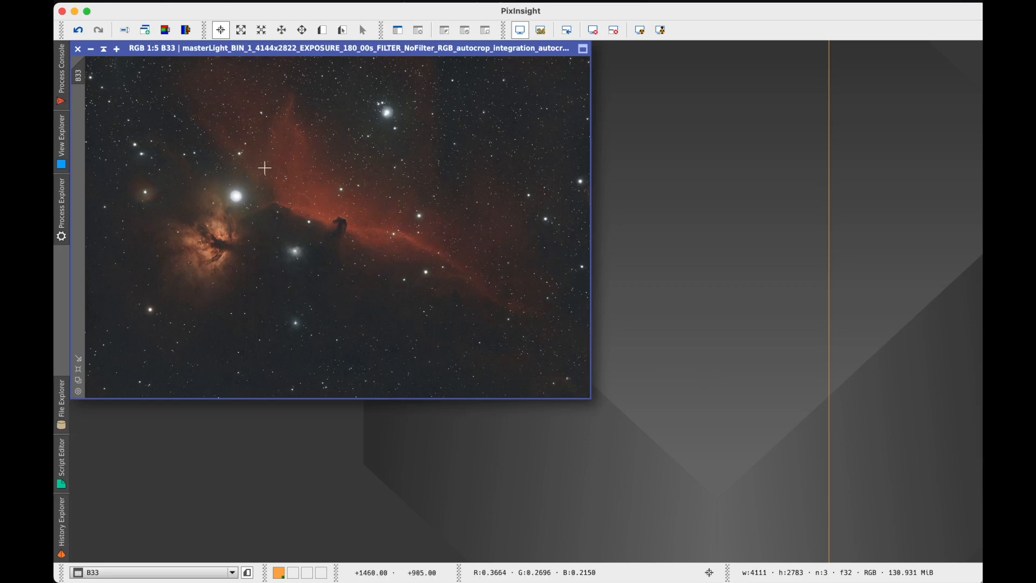
# Duplicate the B33 image and rename the copy as B33_StarNet2
pyautogui.rightClick(79, 75)
pyautogui.click(126, 138)
pyautogui.moveTo(192, 49); pyautogui.dragTo(405, 161)
pyautogui.rightClick(292, 197)
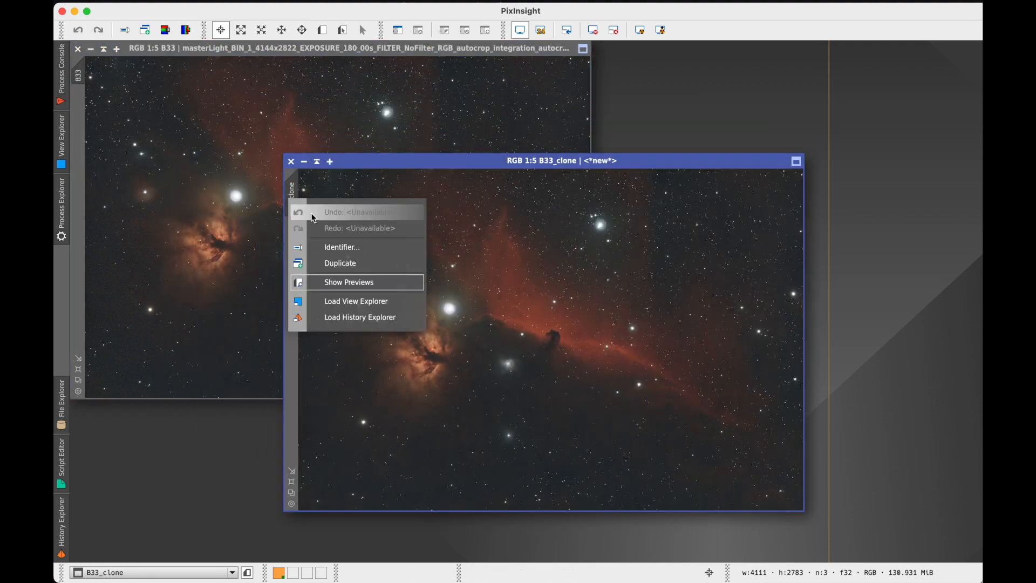
pyautogui.click(334, 246)
pyautogui.press('Right')
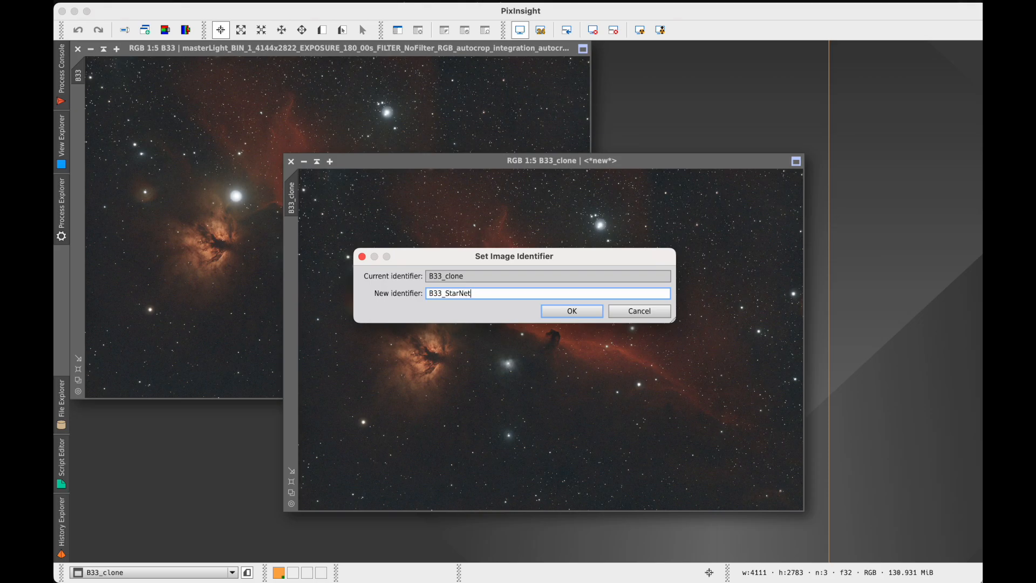
pyautogui.press('Return')
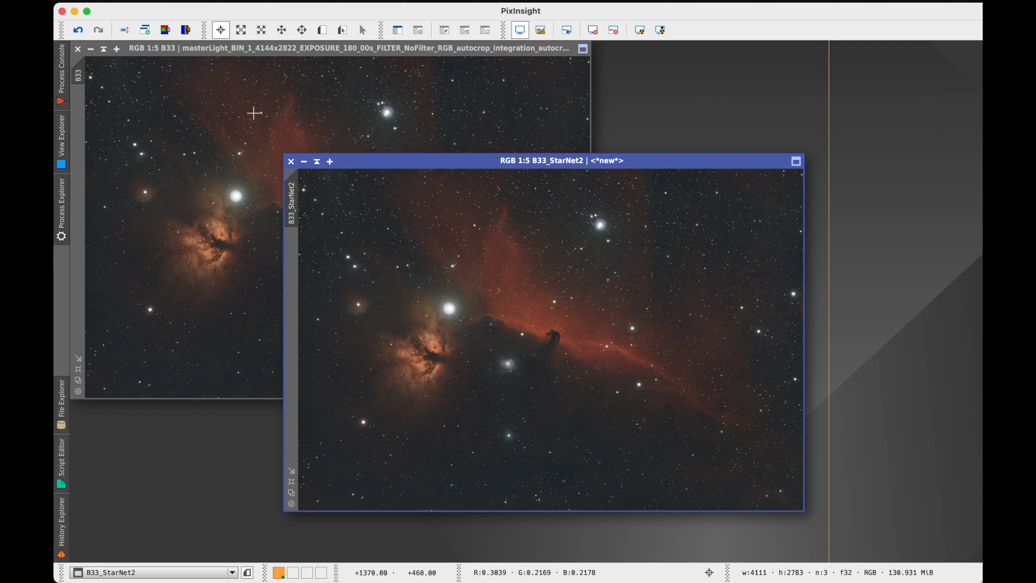
# Rename the original B33 image as B33_StarXTerminator and align the B33_StarNet2 window beside it
pyautogui.click(216, 109)
pyautogui.rightClick(78, 75)
pyautogui.click(129, 122)
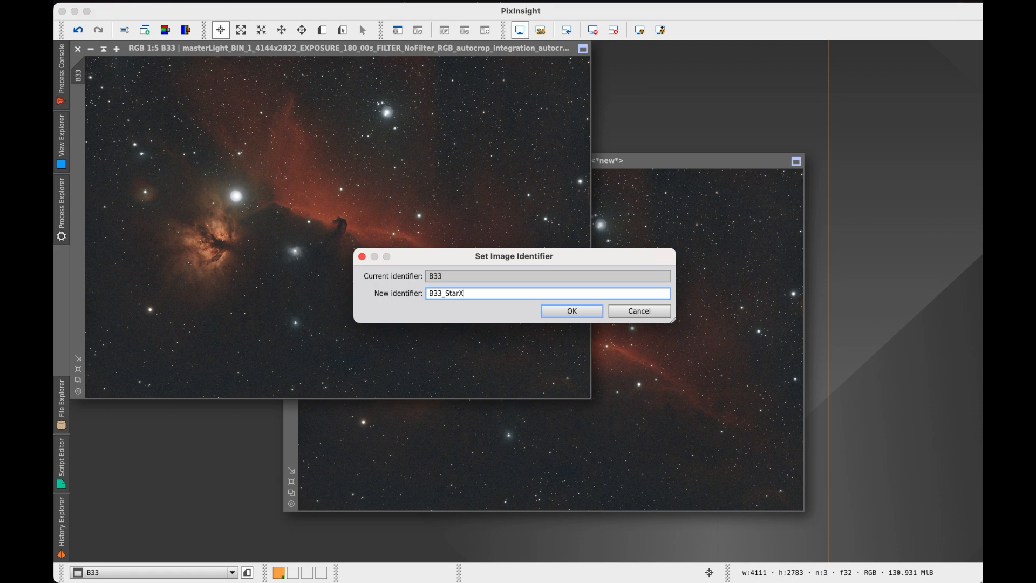
pyautogui.write('_StarXTerminator')
pyautogui.press('Return')
pyautogui.moveTo(655, 161); pyautogui.dragTo(839, 49)
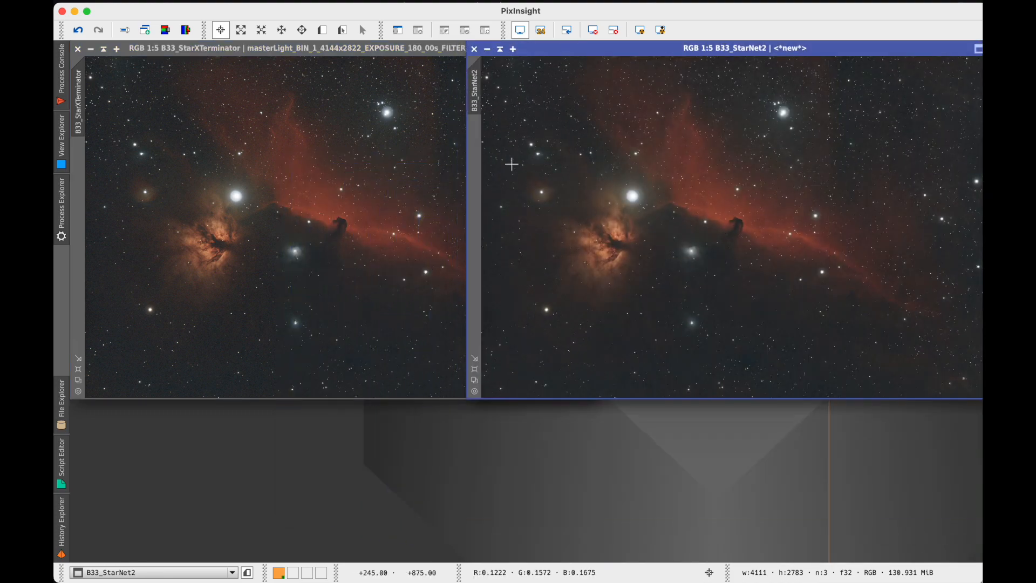
# Open the StarNet2 process and place its window below the B33 images
pyautogui.click(375, 1)
pyautogui.moveTo(340, 1)
pyautogui.moveTo(378, 12)
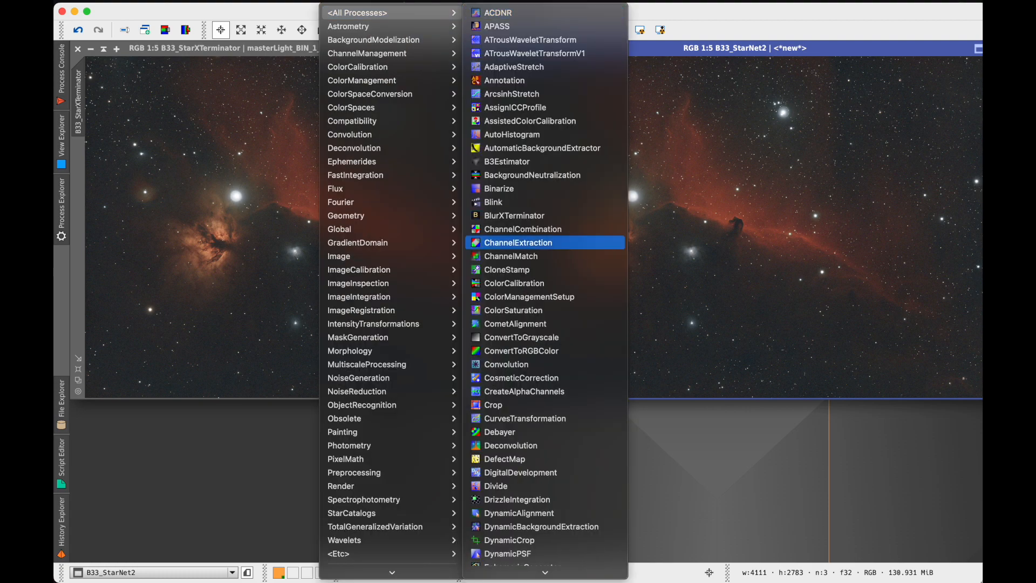
pyautogui.scroll(-15, 545, 332)
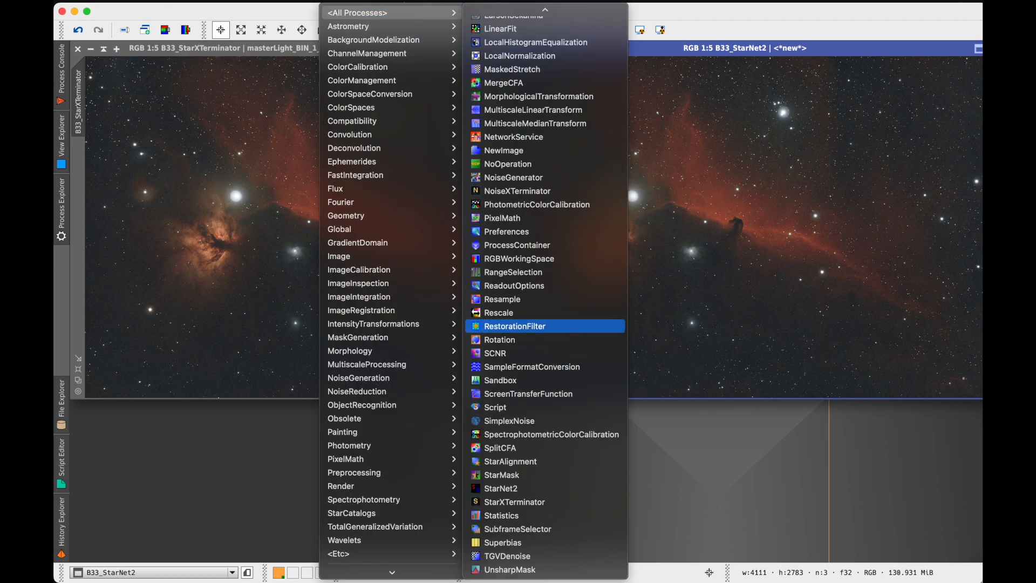
pyautogui.click(531, 490)
pyautogui.moveTo(749, 61); pyautogui.dragTo(789, 425)
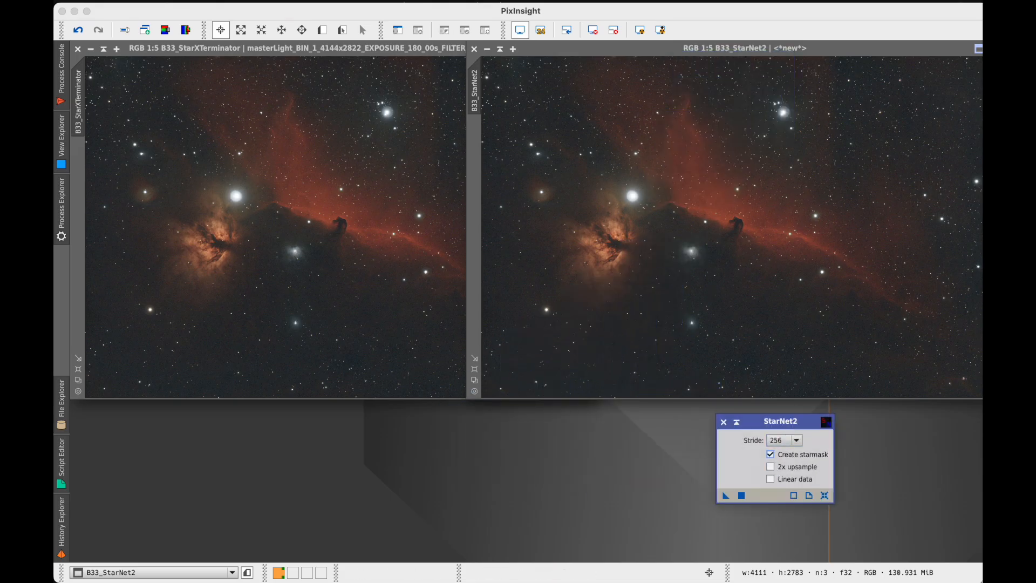
# Open the StarXTerminator process and place its window beside the StarNet2 one
pyautogui.click(341, 1)
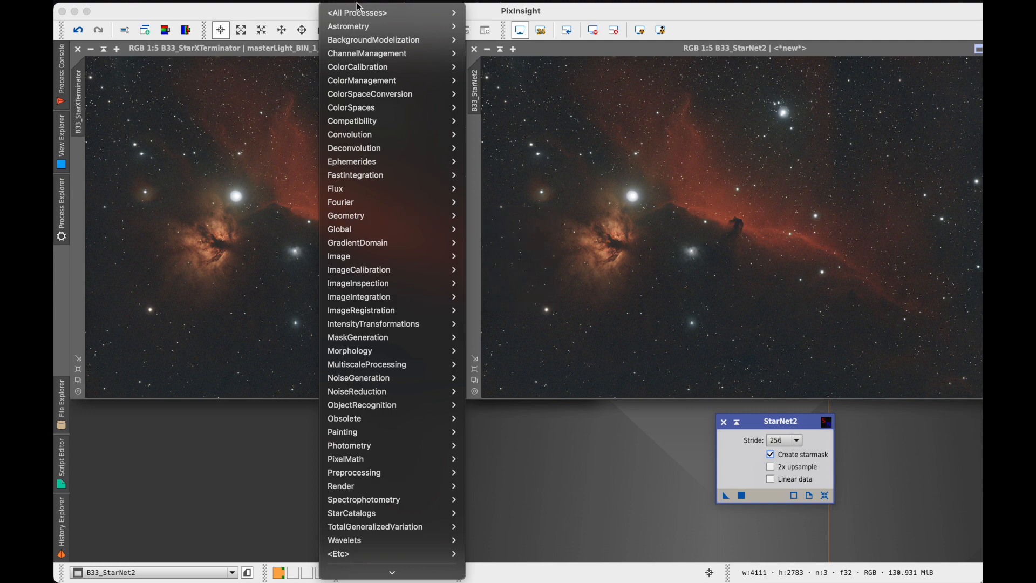
pyautogui.moveTo(359, 10)
pyautogui.scroll(-1, 531, 87)
pyautogui.scroll(-10, 532, 86)
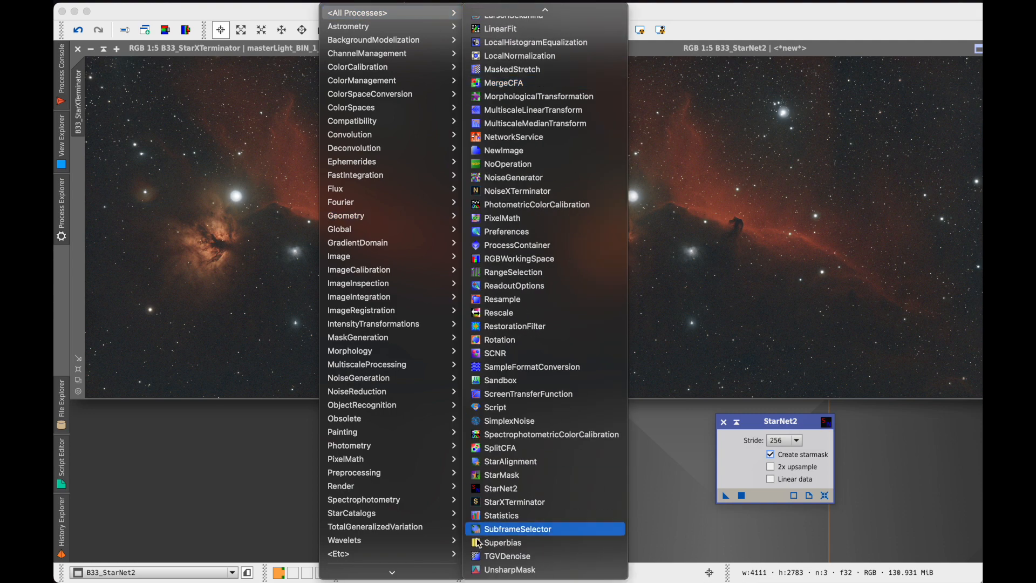
pyautogui.click(502, 504)
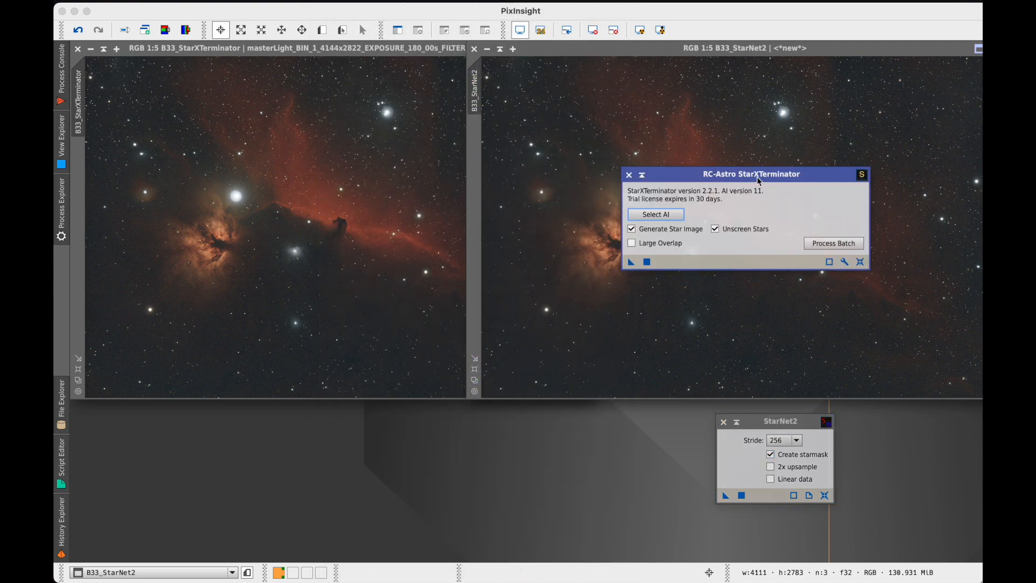
pyautogui.moveTo(759, 177); pyautogui.dragTo(586, 424)
# Collapse the B33_StarXTerminator image and move both process windows to the free workspace beside the B33_StarNet2 image
pyautogui.moveTo(211, 49); pyautogui.dragTo(646, 138)
pyautogui.moveTo(628, 54); pyautogui.dragTo(232, 54)
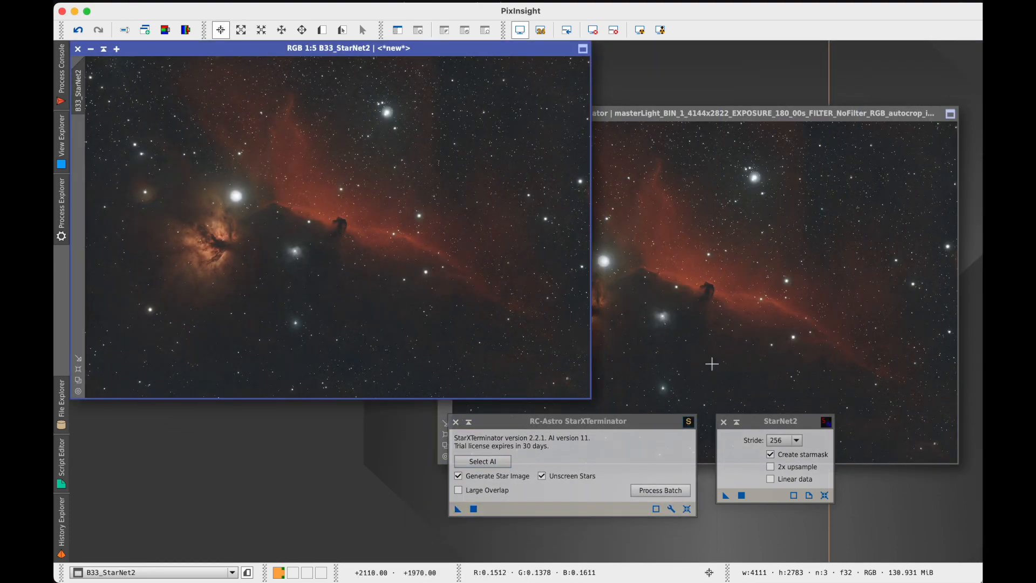
pyautogui.click(774, 114)
pyautogui.click(458, 114)
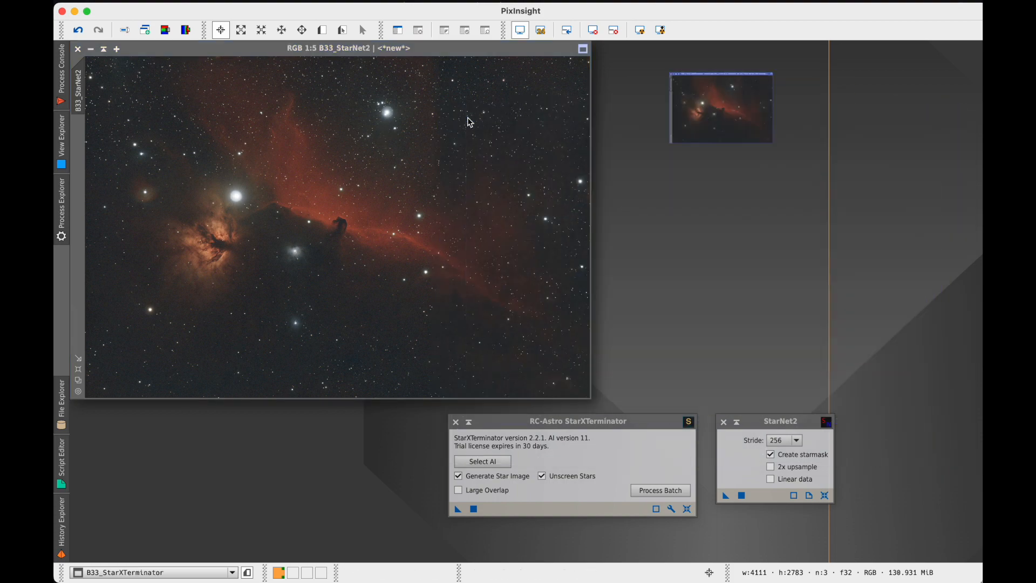
pyautogui.moveTo(559, 427); pyautogui.dragTo(836, 97)
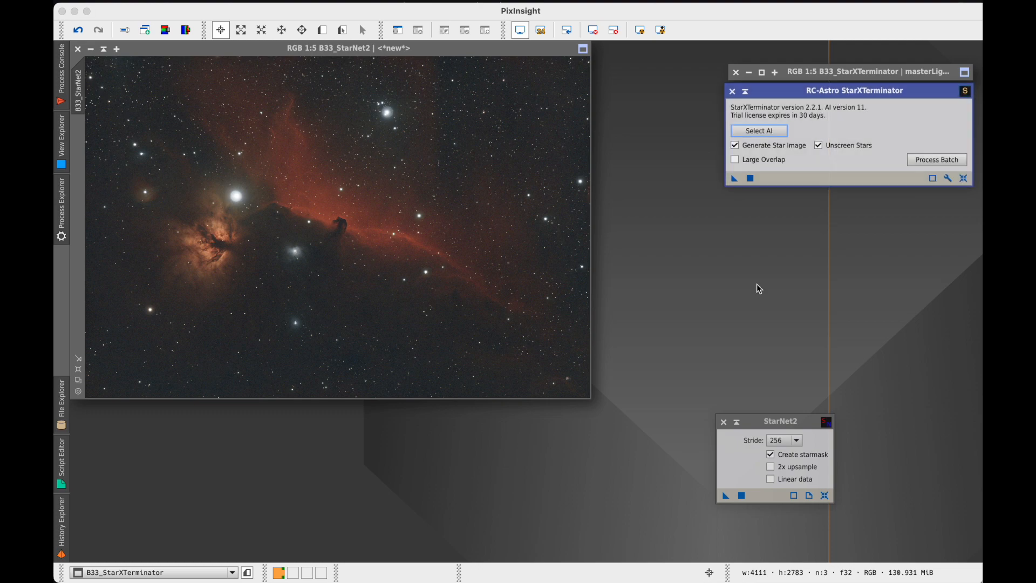
pyautogui.moveTo(766, 422); pyautogui.dragTo(767, 260)
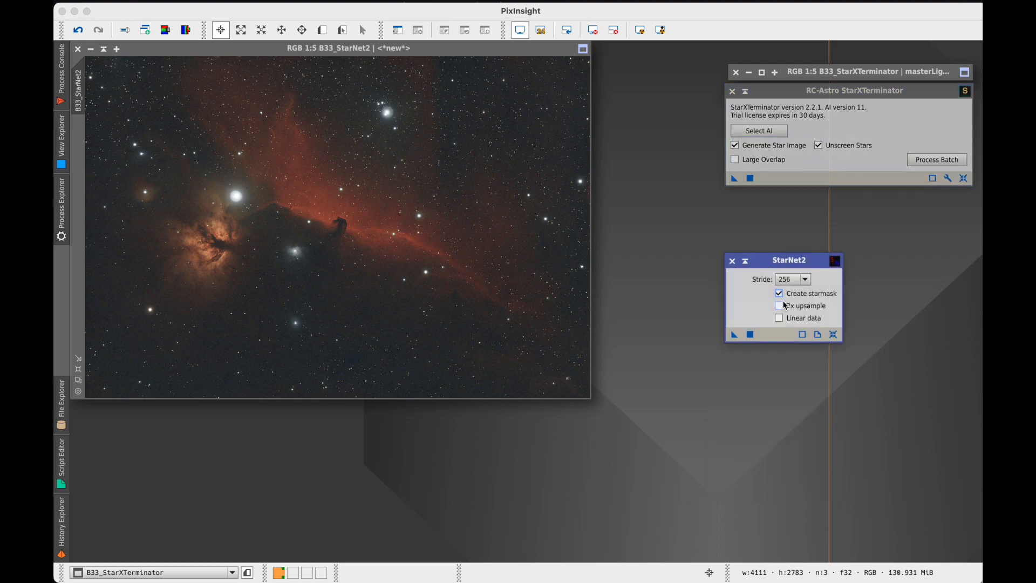
# Run StarNet2 with stride 256 and starmask creation on B33_StarNet2, placing the star mask beneath the starless image
pyautogui.moveTo(738, 337); pyautogui.dragTo(228, 320)
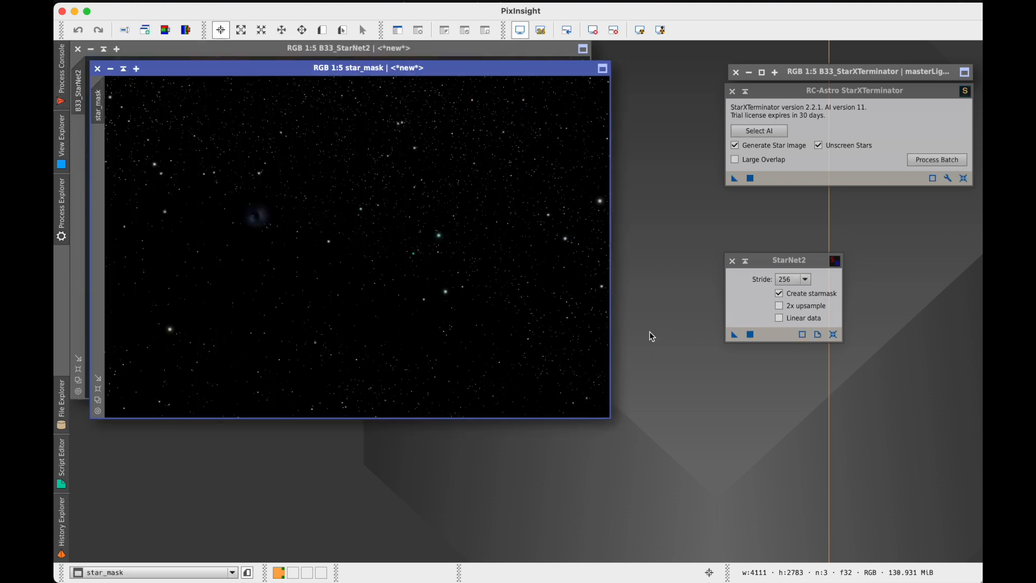
pyautogui.click(255, 73)
pyautogui.moveTo(254, 73); pyautogui.dragTo(238, 213)
pyautogui.click(301, 50)
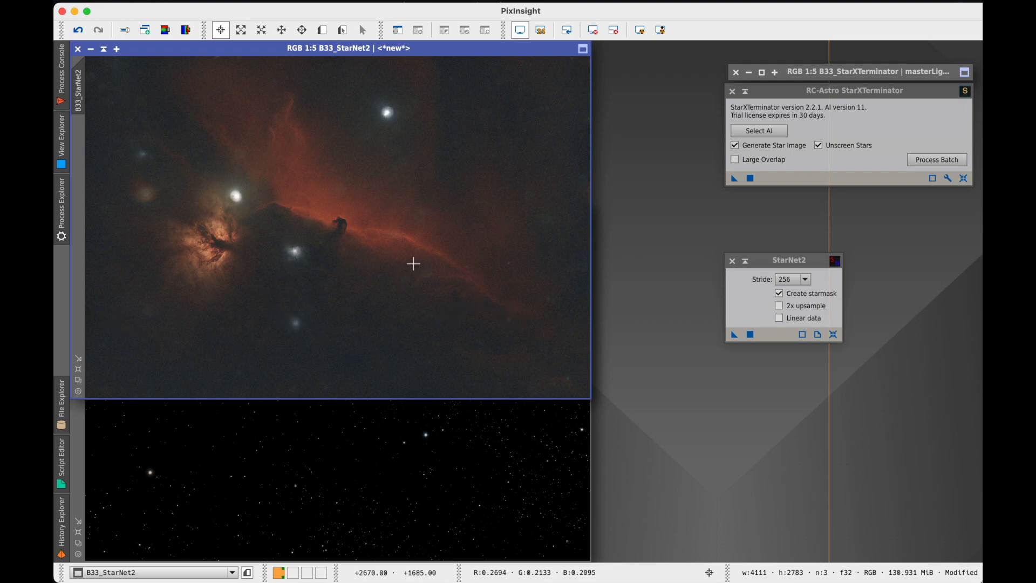
# Compare the StarNet2 star mask with the starless B33_StarNet2 image, checking the brightest stars
pyautogui.click(398, 490)
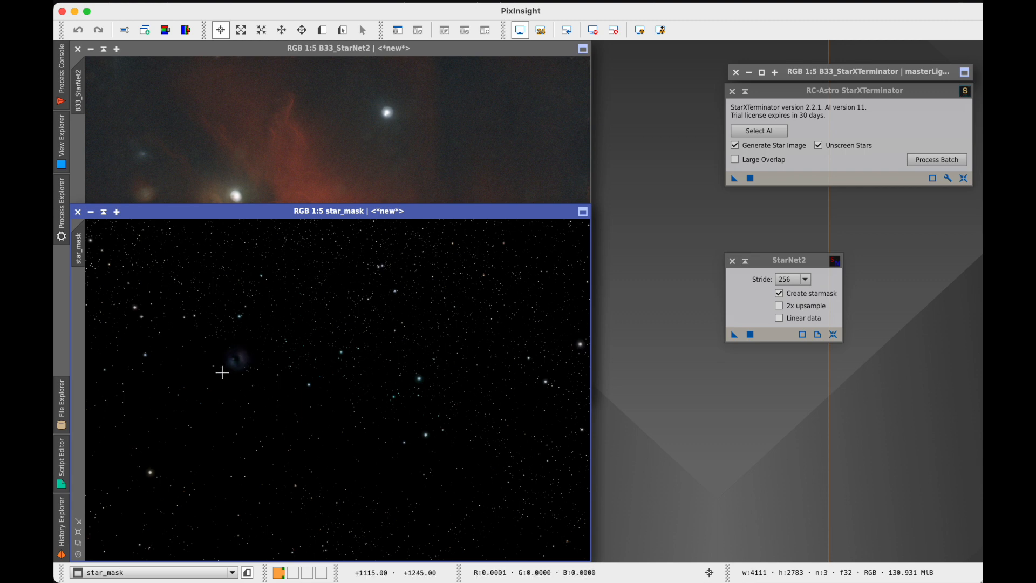
pyautogui.click(353, 160)
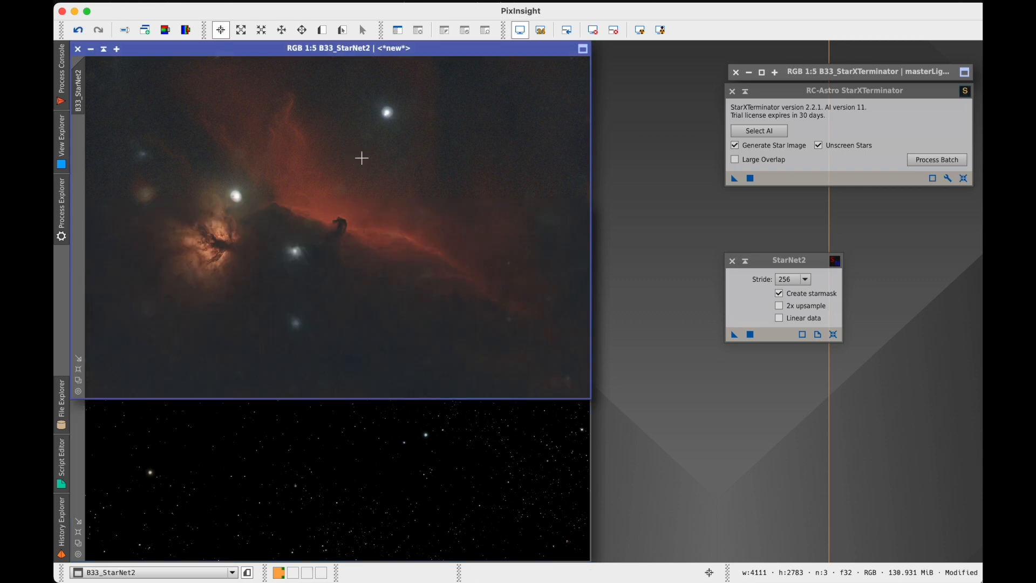
pyautogui.click(305, 405)
pyautogui.click(314, 156)
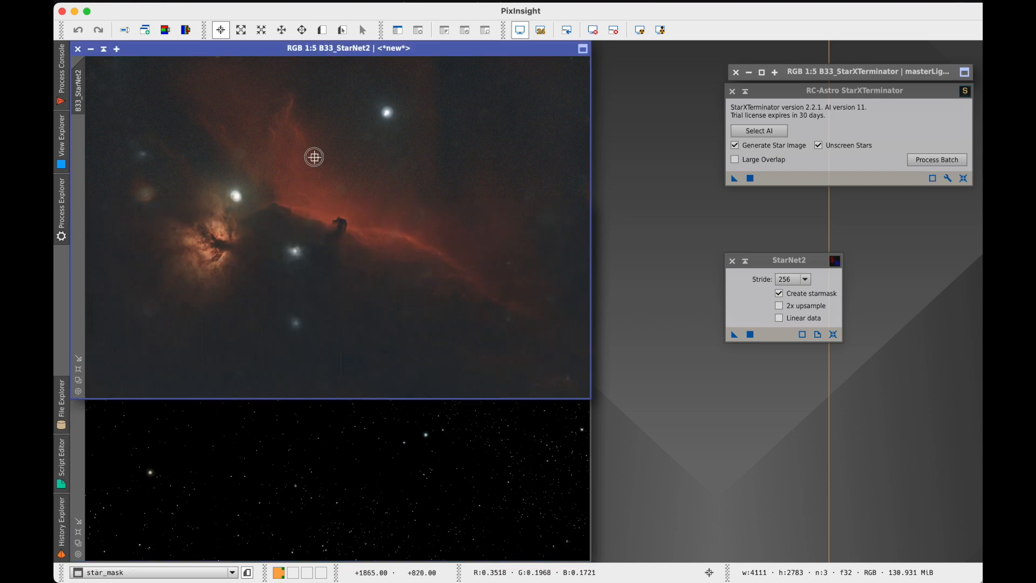
pyautogui.click(174, 471)
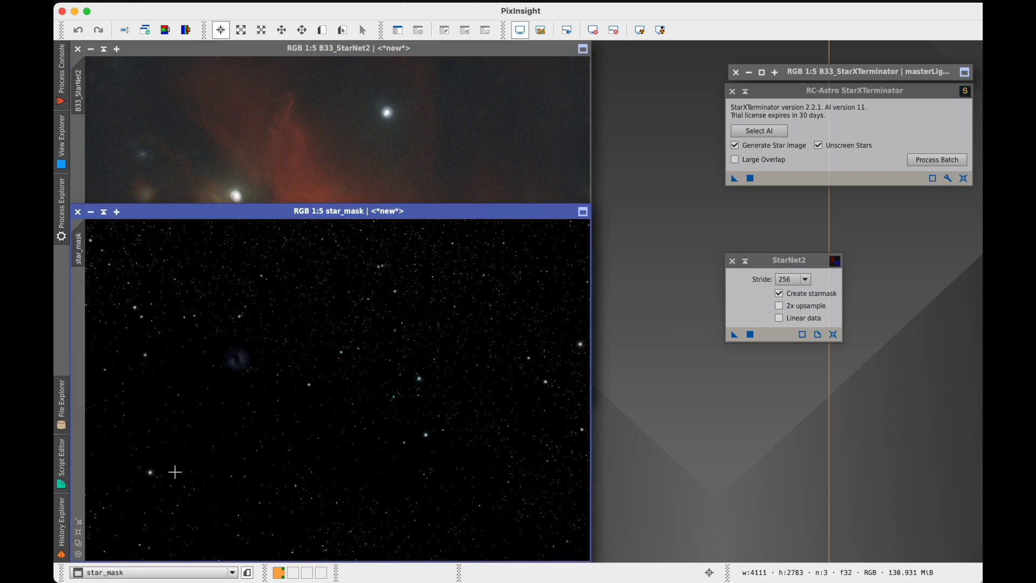
# Collapse the star_mask, B33_StarNet2 and StarNet2 process windows and stack them together out of the way
pyautogui.click(103, 211)
pyautogui.click(103, 48)
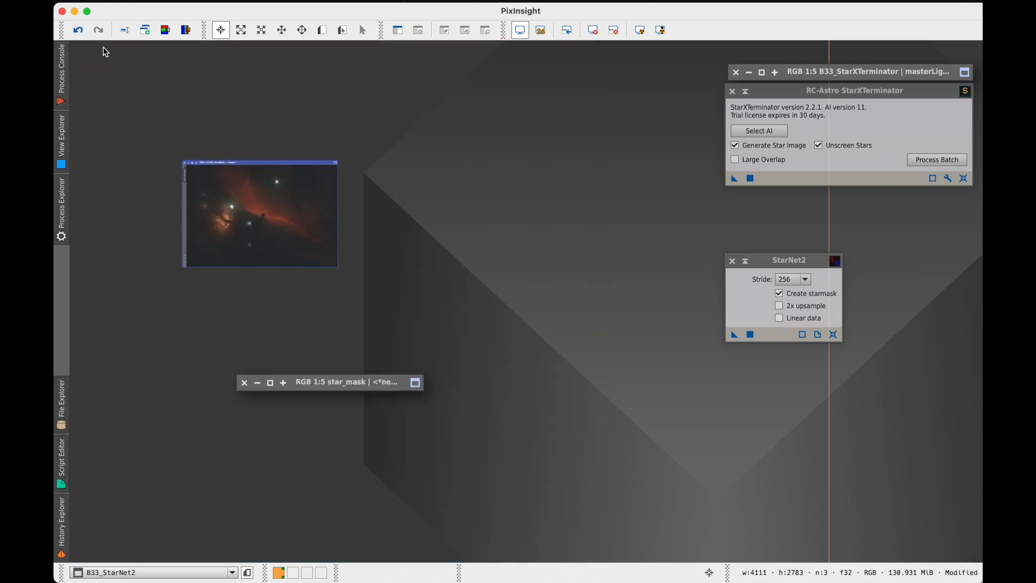
pyautogui.moveTo(317, 222); pyautogui.dragTo(828, 415)
pyautogui.moveTo(309, 379); pyautogui.dragTo(814, 430)
pyautogui.click(745, 260)
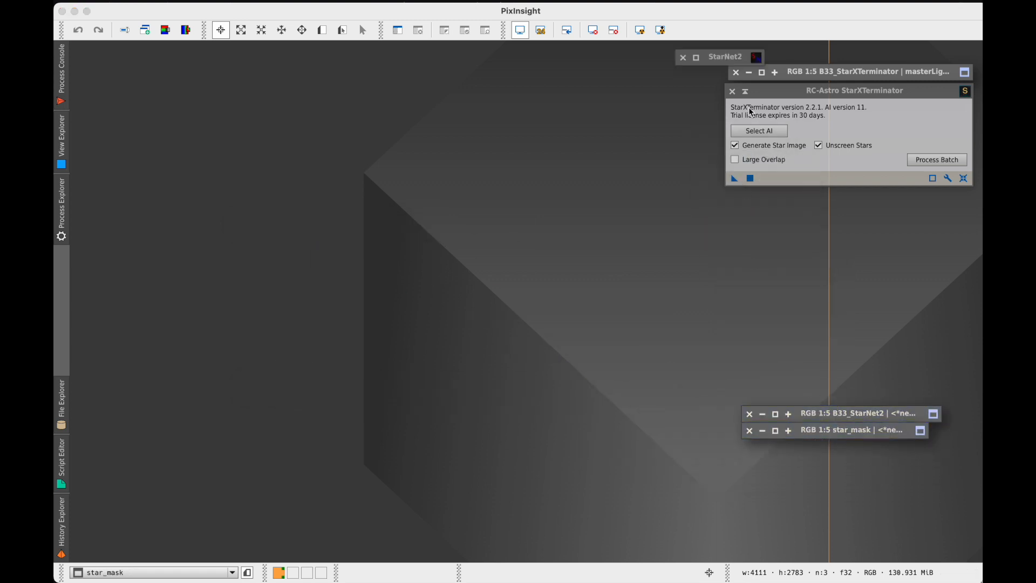
pyautogui.moveTo(725, 65); pyautogui.dragTo(795, 398)
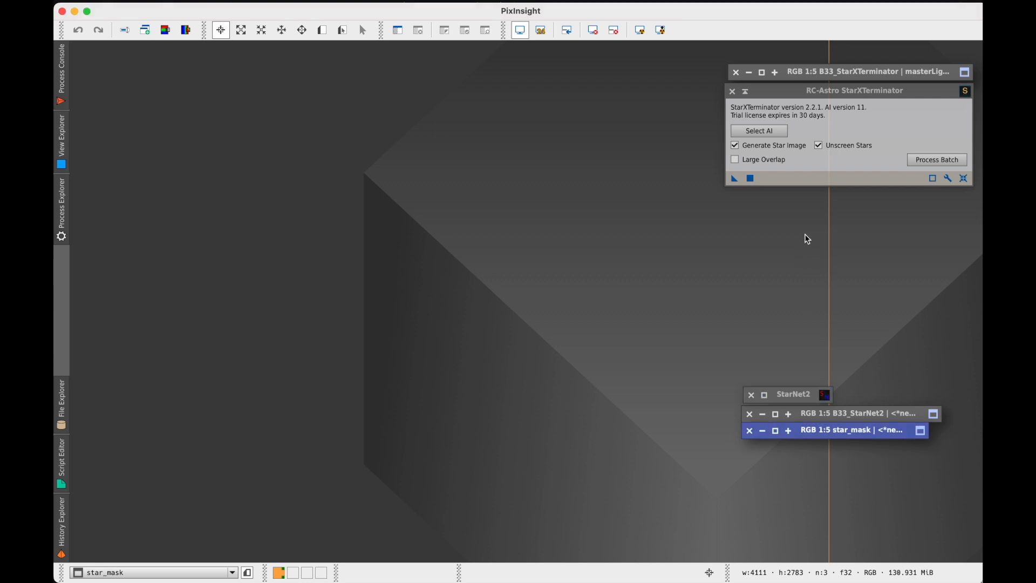
# Restore the B33_StarXTerminator image and run StarXTerminator on it with star image generation and unscreened stars, collapsing the process window
pyautogui.click(762, 72)
pyautogui.click(615, 114)
pyautogui.moveTo(615, 115); pyautogui.dragTo(265, 56)
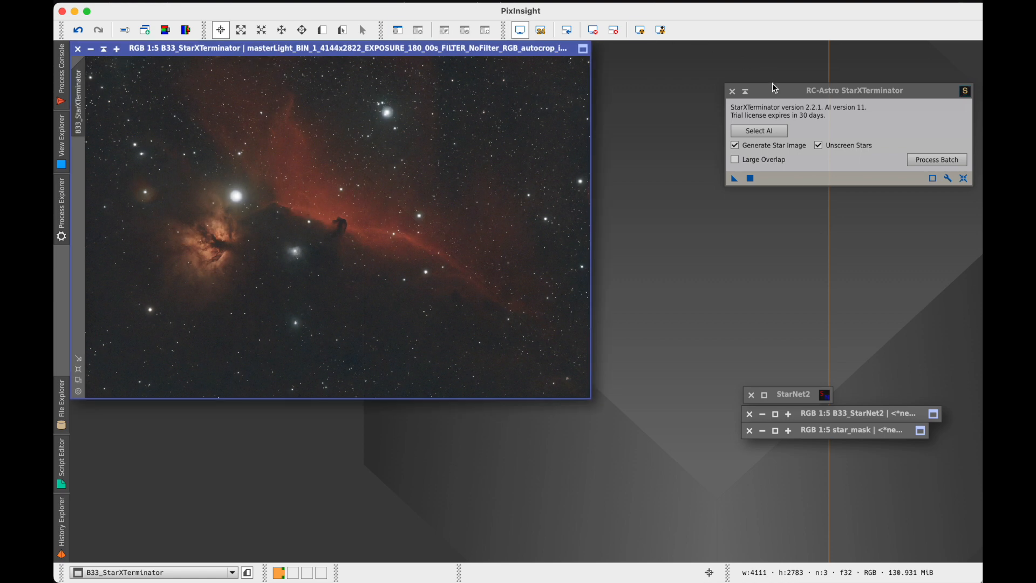
pyautogui.moveTo(772, 89); pyautogui.dragTo(754, 89)
pyautogui.click(714, 179)
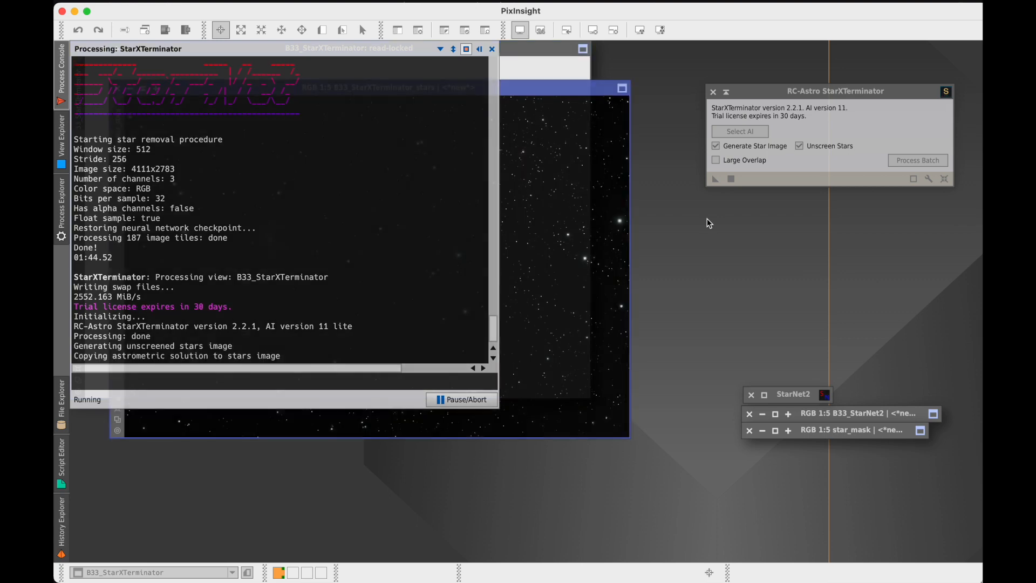
pyautogui.click(726, 94)
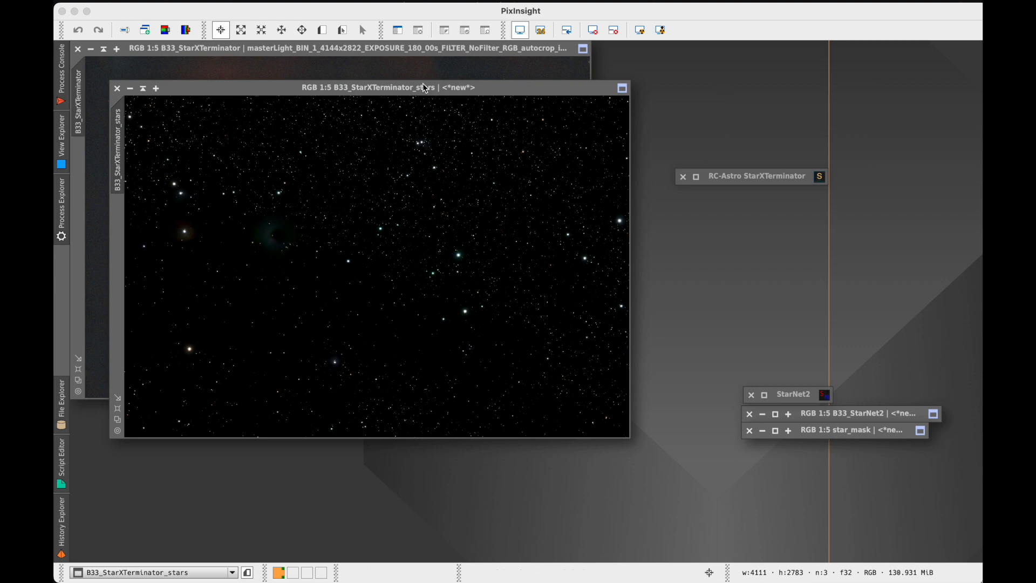
# Arrange the two starless B33 images side by side, with star_mask and B33_StarXTerminator_stars restored beneath their respective images
pyautogui.moveTo(424, 88); pyautogui.dragTo(454, 121)
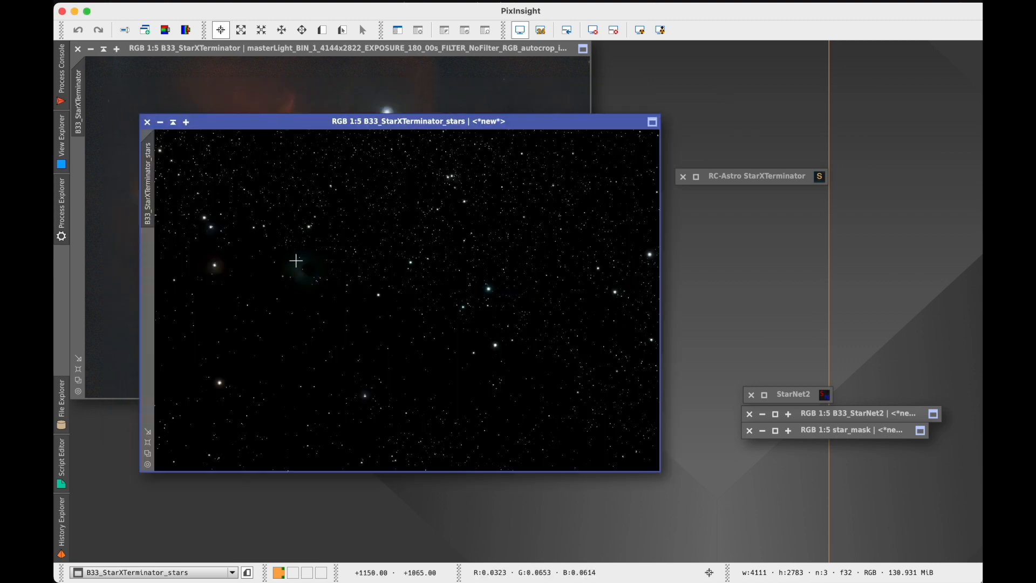
pyautogui.moveTo(295, 121); pyautogui.dragTo(226, 414)
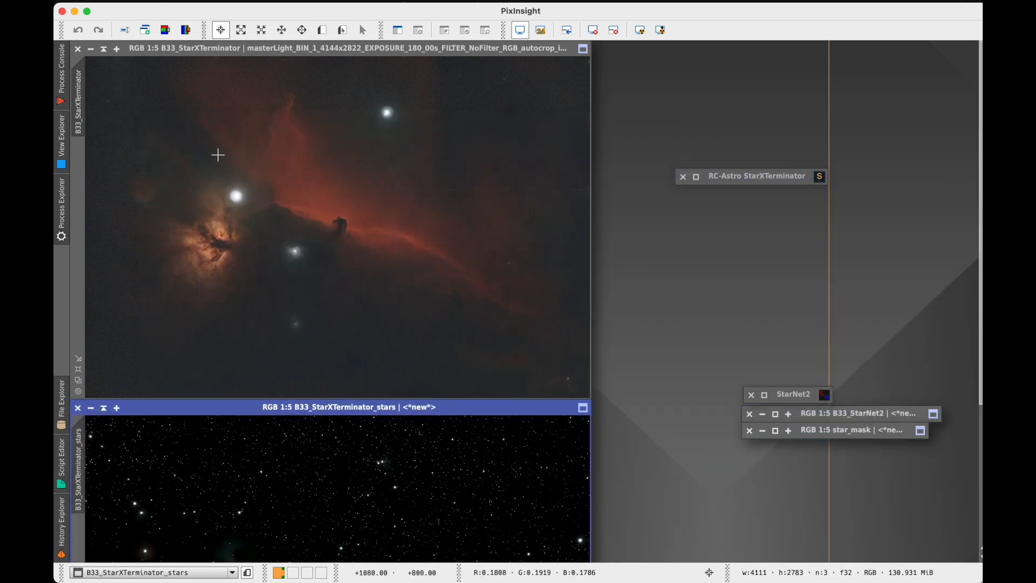
pyautogui.moveTo(299, 50); pyautogui.dragTo(686, 57)
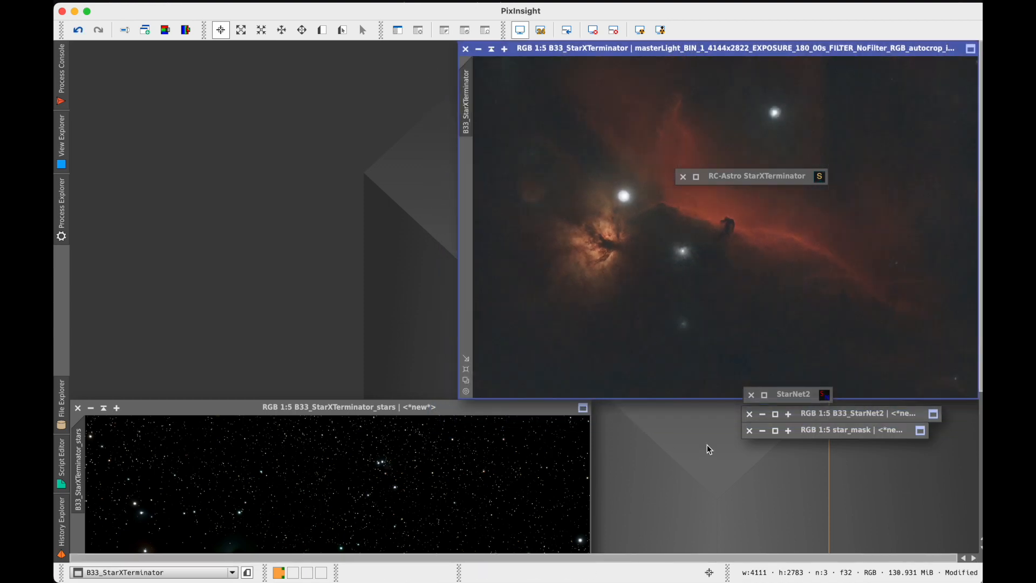
pyautogui.click(775, 414)
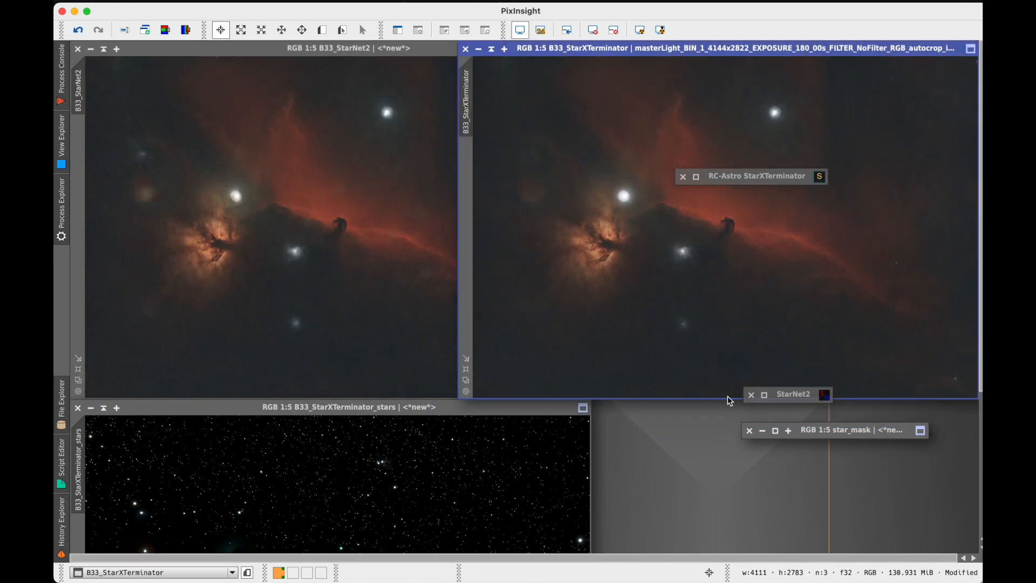
pyautogui.moveTo(408, 414); pyautogui.dragTo(751, 204)
pyautogui.click(776, 431)
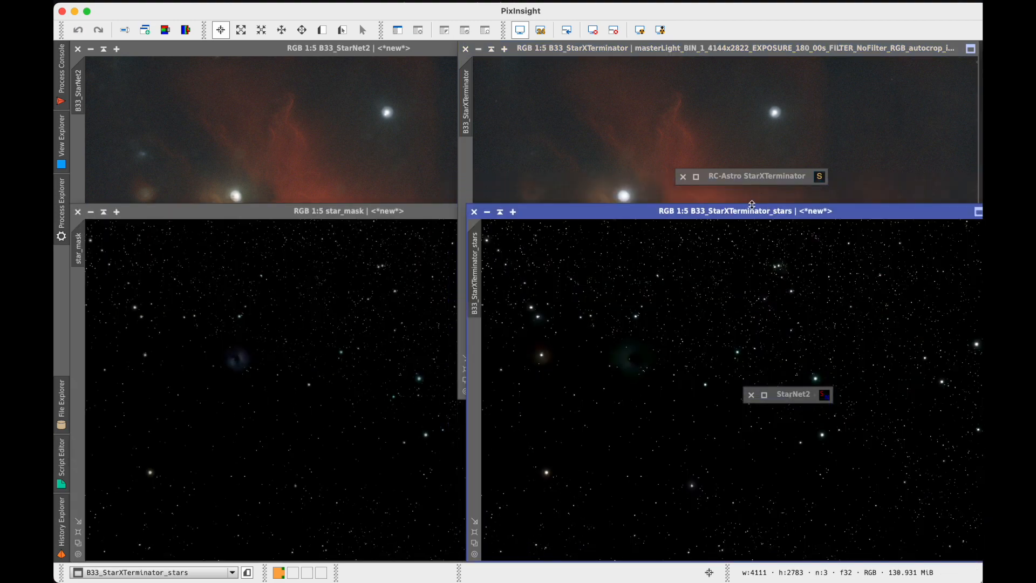
# Close both star removal process windows and bring the two starless B33 images in front of the star images for comparison
pyautogui.click(683, 177)
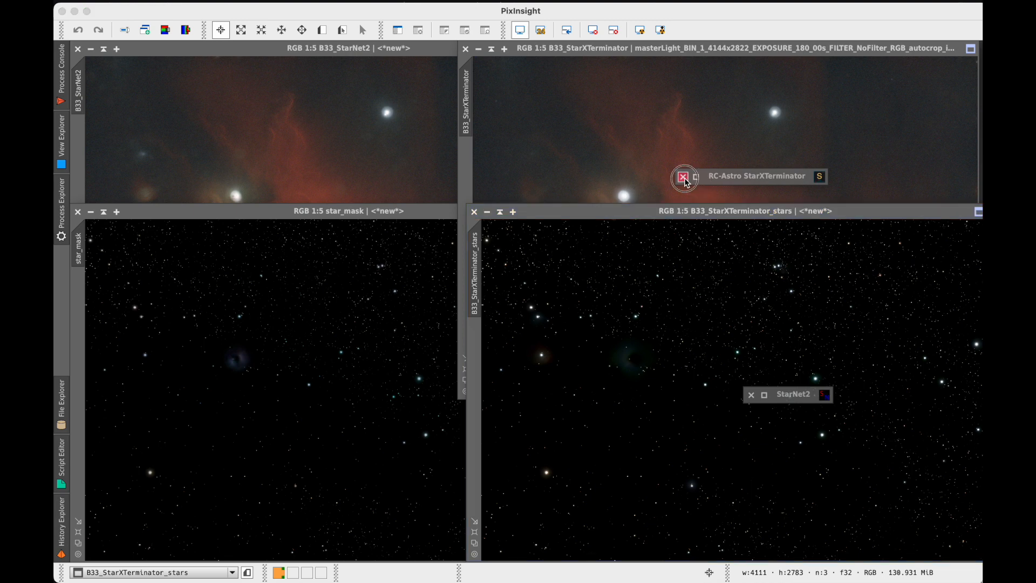
pyautogui.click(751, 394)
pyautogui.click(339, 149)
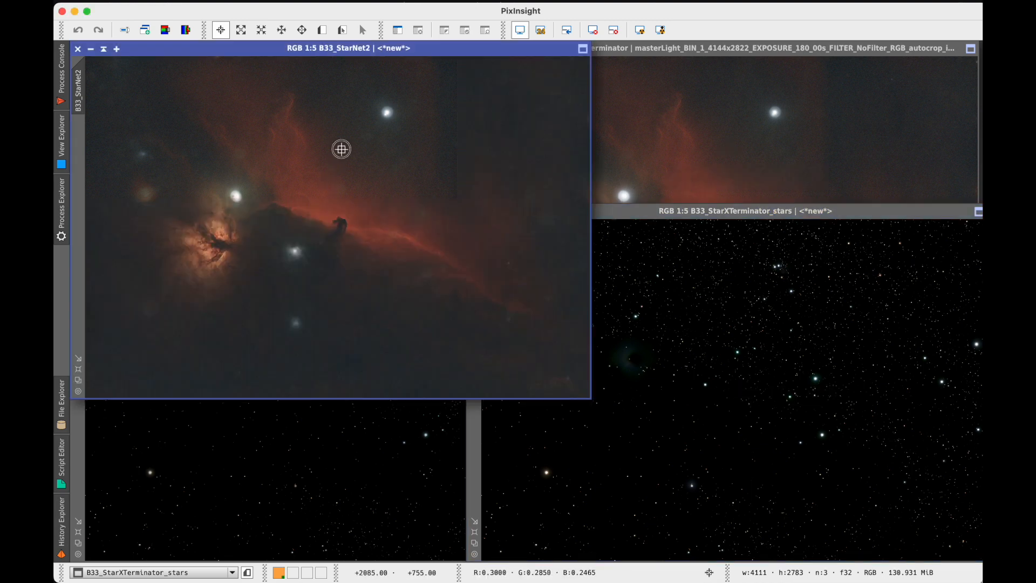
pyautogui.click(665, 116)
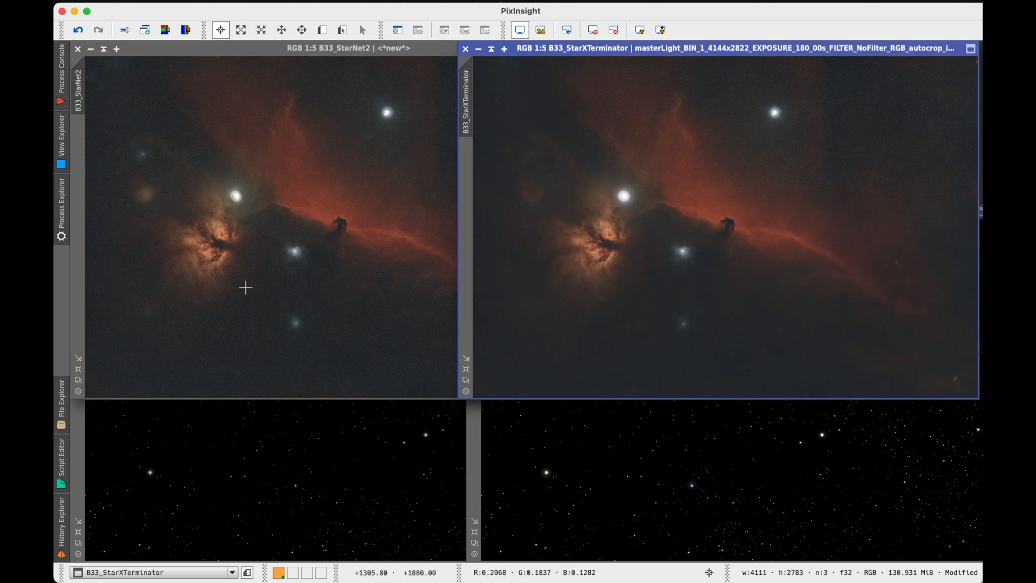
# Offset the starless B33_StarXTerminator image and compare it in full against B33_StarNet2, then realign both side by side
pyautogui.moveTo(615, 54); pyautogui.dragTo(602, 211)
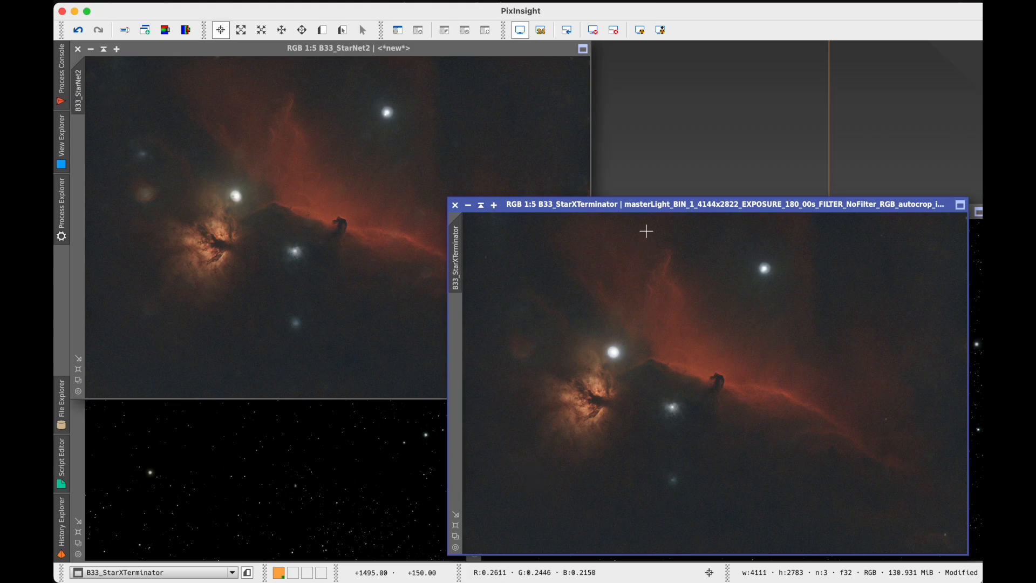
pyautogui.click(429, 198)
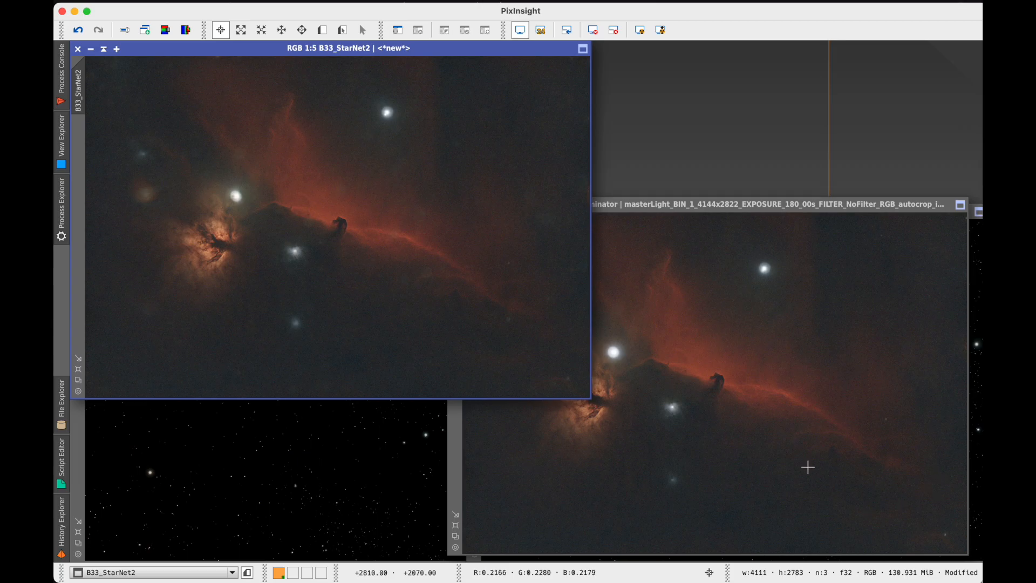
pyautogui.click(892, 419)
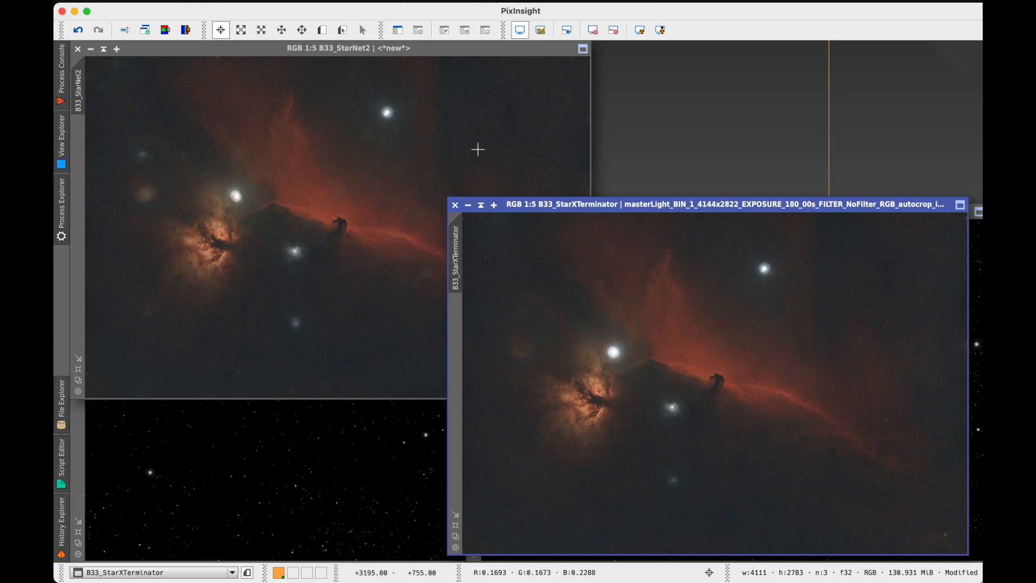
pyautogui.moveTo(519, 204); pyautogui.dragTo(536, 51)
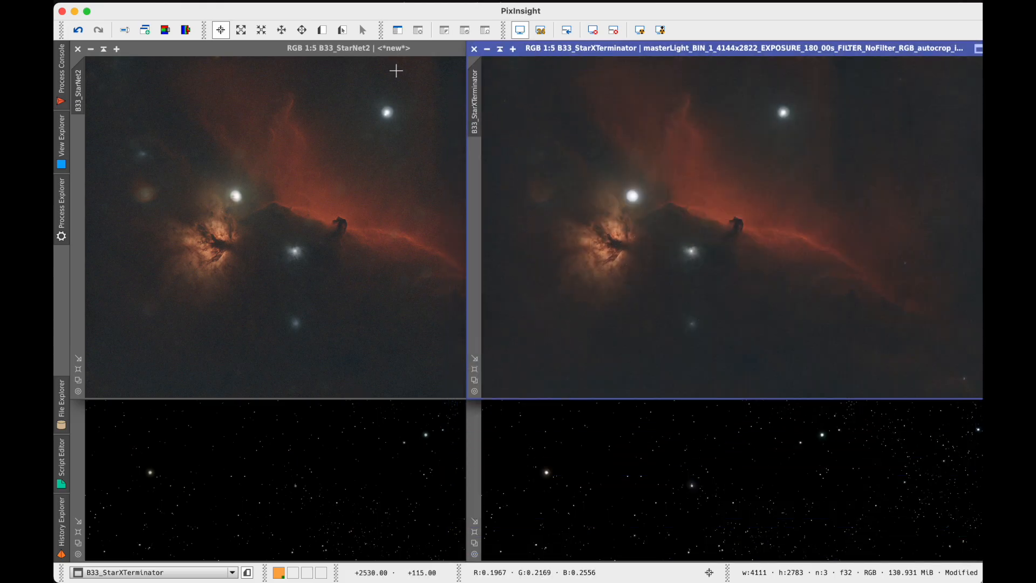
# Open CurvesTransformation for the B33_StarNet2 image with the RGB/K curve selected and a real-time preview running
pyautogui.click(343, 48)
pyautogui.click(351, 2)
pyautogui.moveTo(359, 12)
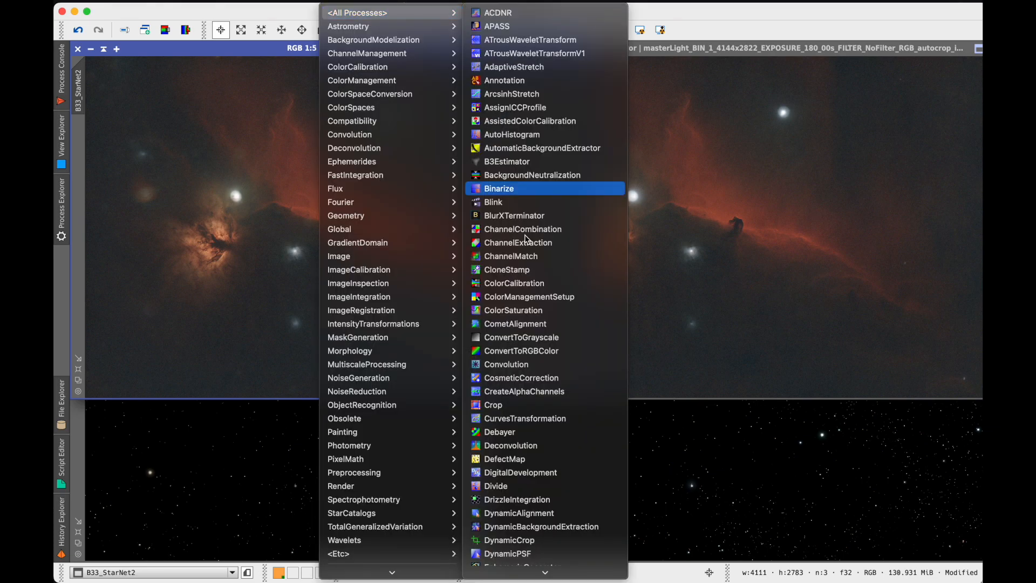
pyautogui.click(543, 420)
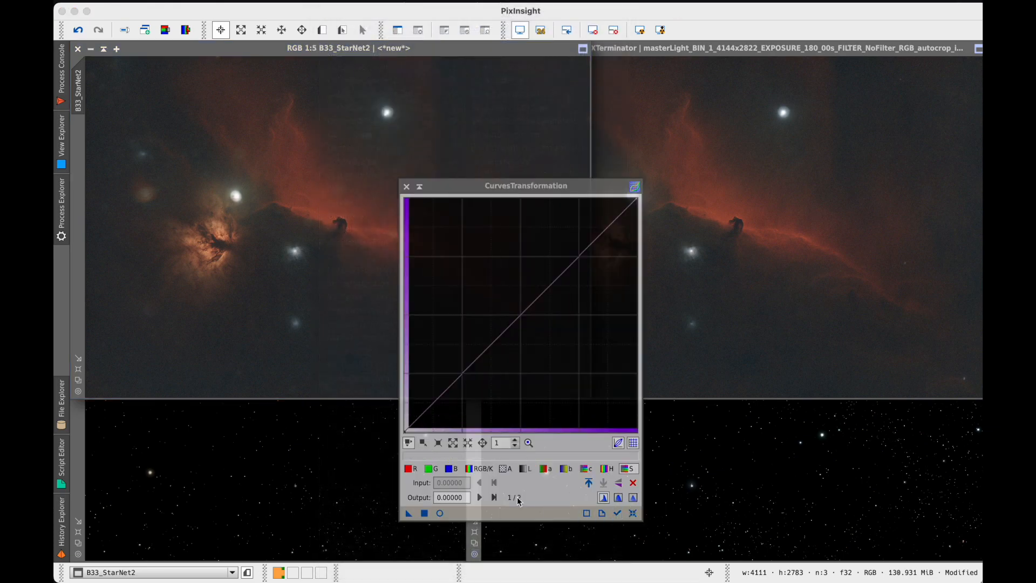
pyautogui.click(479, 468)
pyautogui.click(324, 378)
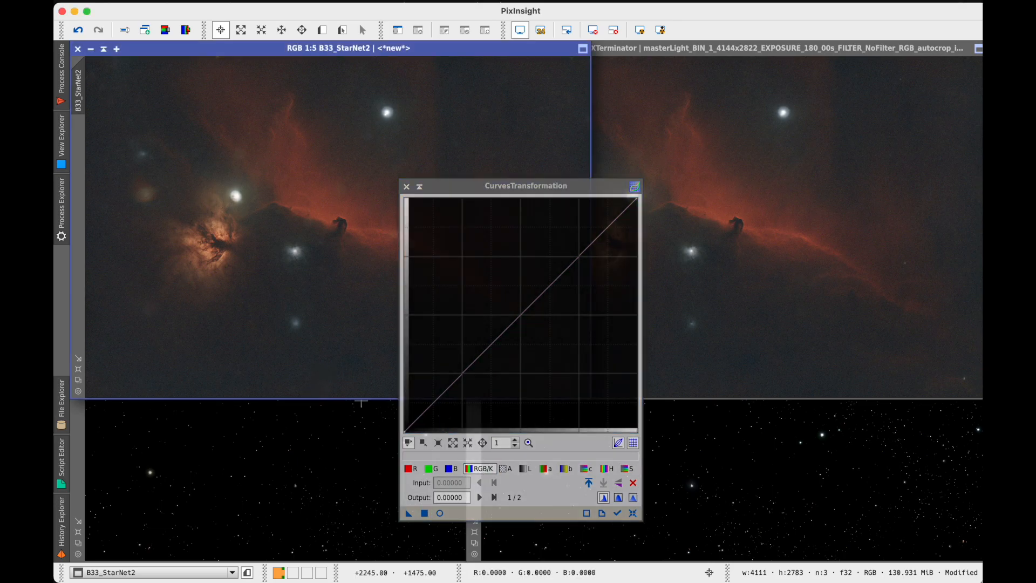
pyautogui.click(441, 514)
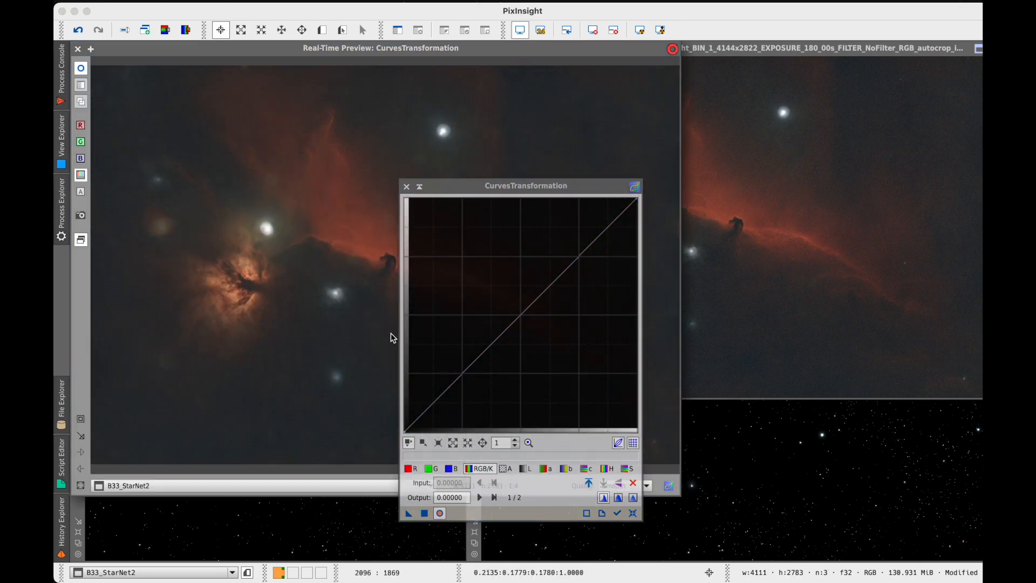
# Shape a gentle RGB/K S-curve with darker shadows and input 0.75 raised to 0.79319, and raise the saturation curve to match at 0.75
pyautogui.moveTo(464, 371); pyautogui.dragTo(462, 385)
pyautogui.moveTo(585, 261); pyautogui.dragTo(579, 246)
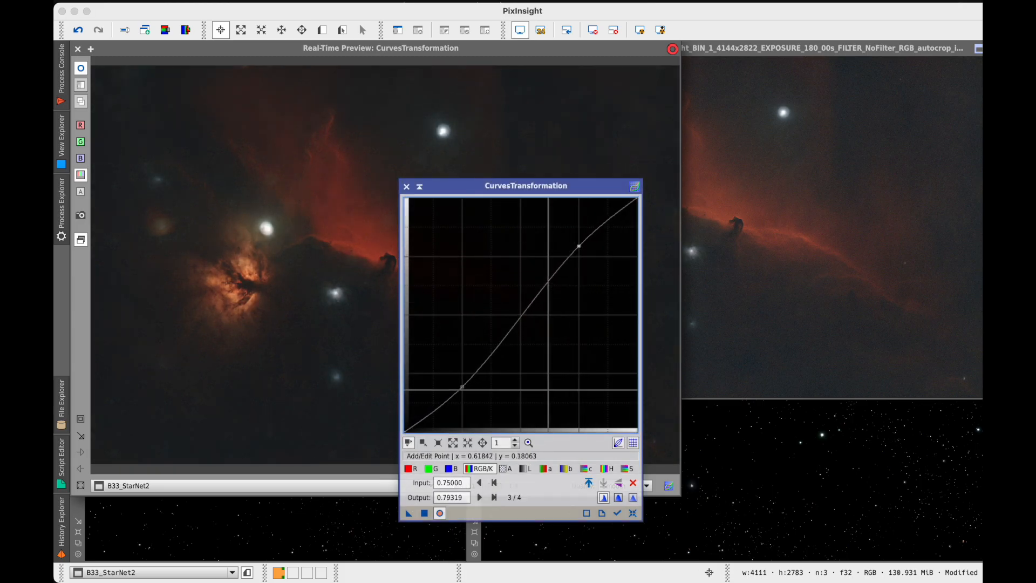
pyautogui.click(627, 468)
pyautogui.moveTo(579, 254); pyautogui.dragTo(579, 246)
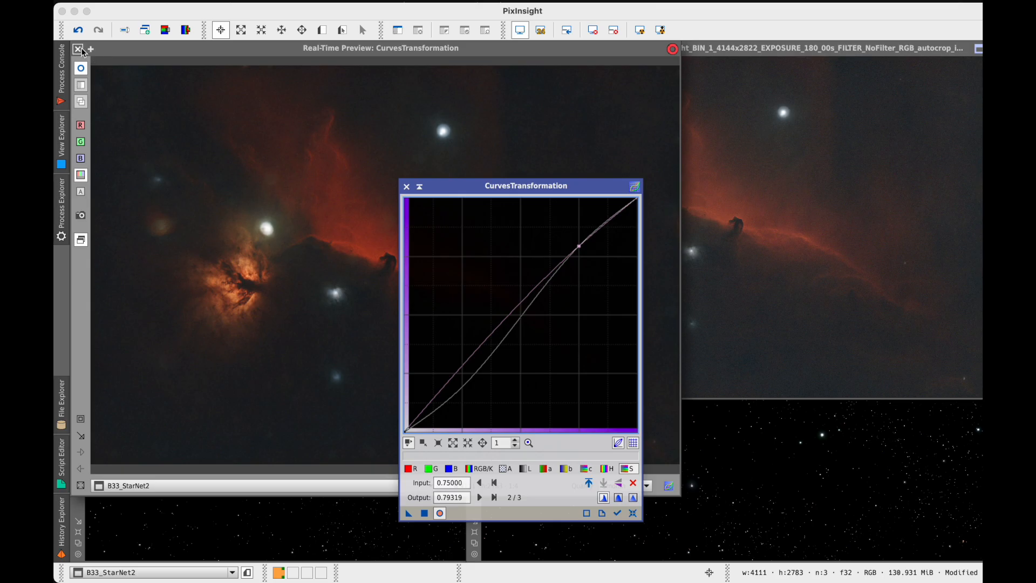
# Close the preview, apply the curves to both starless B33 images, and reset and close CurvesTransformation
pyautogui.click(440, 513)
pyautogui.moveTo(409, 512); pyautogui.dragTo(322, 361)
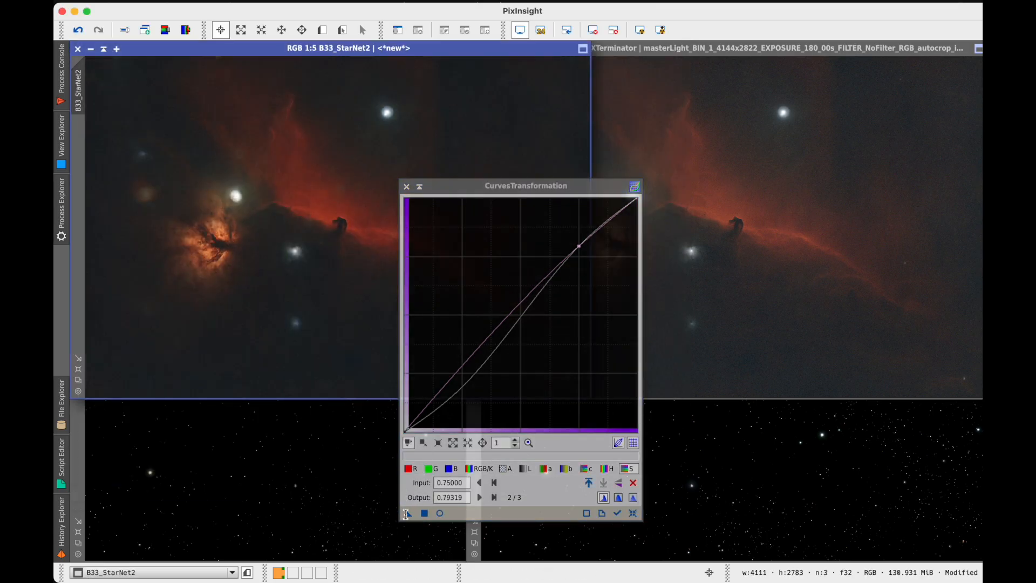
pyautogui.moveTo(405, 513); pyautogui.dragTo(809, 319)
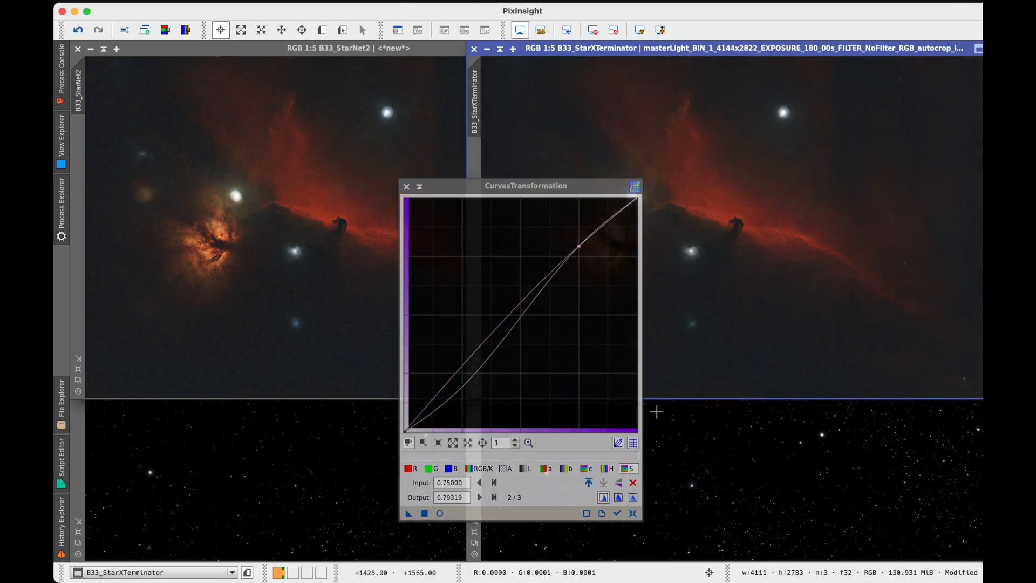
pyautogui.click(633, 512)
pyautogui.click(407, 186)
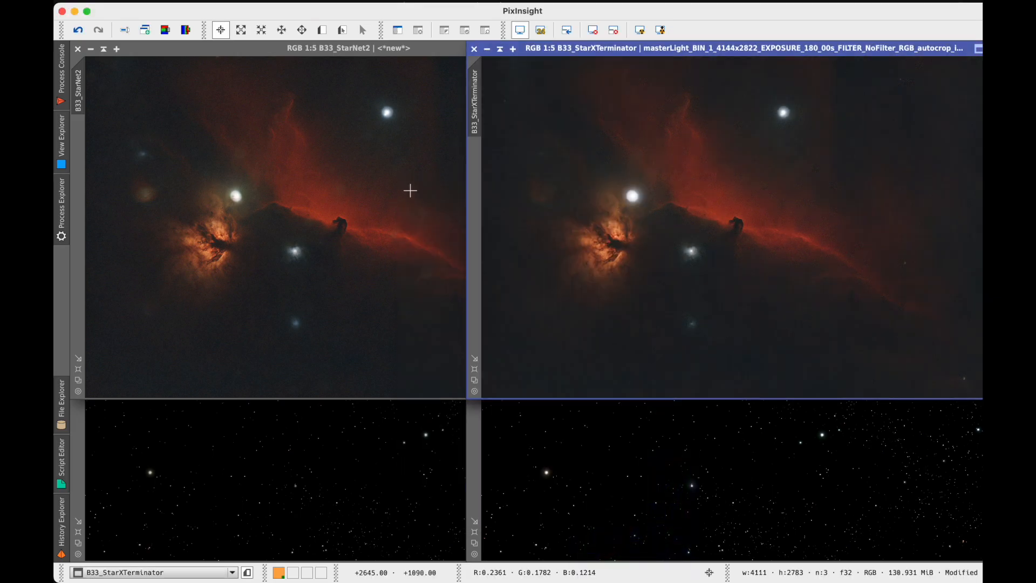
# Compare the curve-adjusted starless B33 images by alternately bringing each one to the front
pyautogui.click(365, 226)
pyautogui.click(729, 211)
pyautogui.click(408, 413)
pyautogui.click(405, 86)
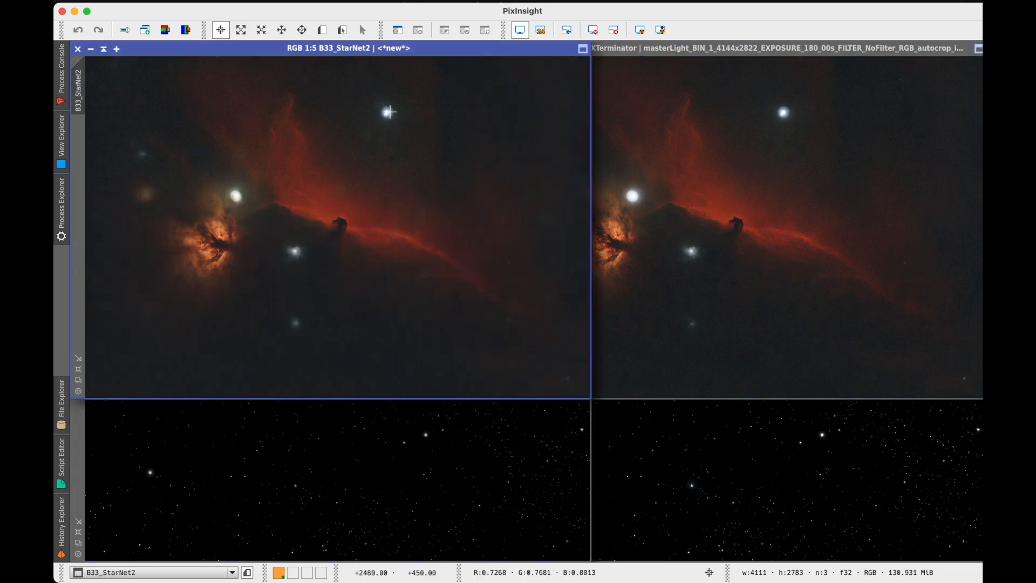
# Open PixelMath and place its window below the upper part of the two starless B33 images
pyautogui.click(375, 2)
pyautogui.moveTo(332, 2)
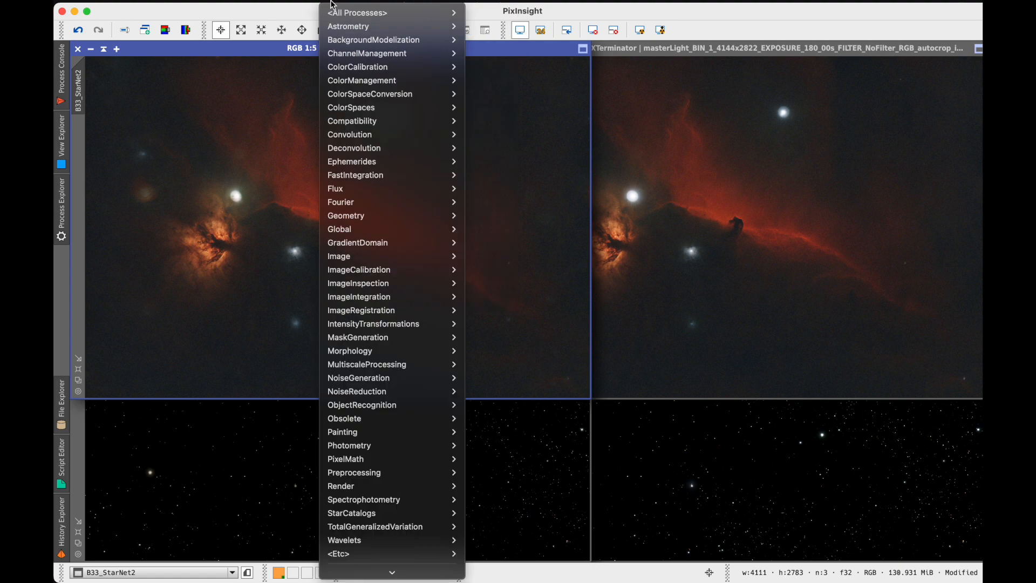
pyautogui.scroll(-15, 545, 147)
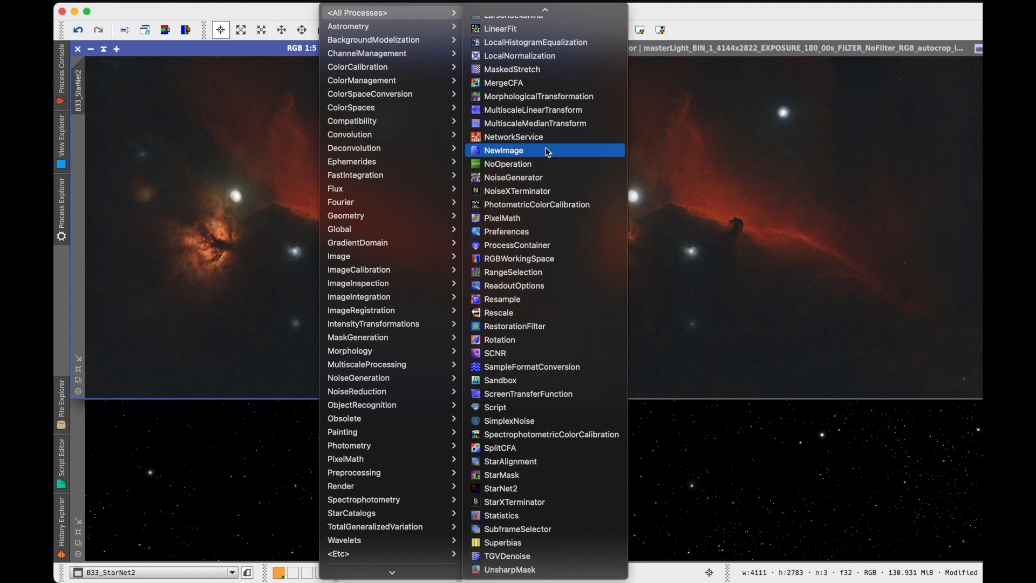
pyautogui.click(542, 221)
pyautogui.moveTo(317, 230); pyautogui.dragTo(600, 258)
# Set the PixelMath expression to ~((~B33_StarXTerminator_stars)*(~B33_StarXTerminator)) and apply it to the B33_StarXTerminator image
pyautogui.click(472, 319)
pyautogui.press('BackSpace')
pyautogui.press('BackSpace')
pyautogui.press('BackSpace')
pyautogui.press('BackSpace')
pyautogui.press('BackSpace')
pyautogui.press('BackSpace')
pyautogui.press('BackSpace')
pyautogui.write('B33')
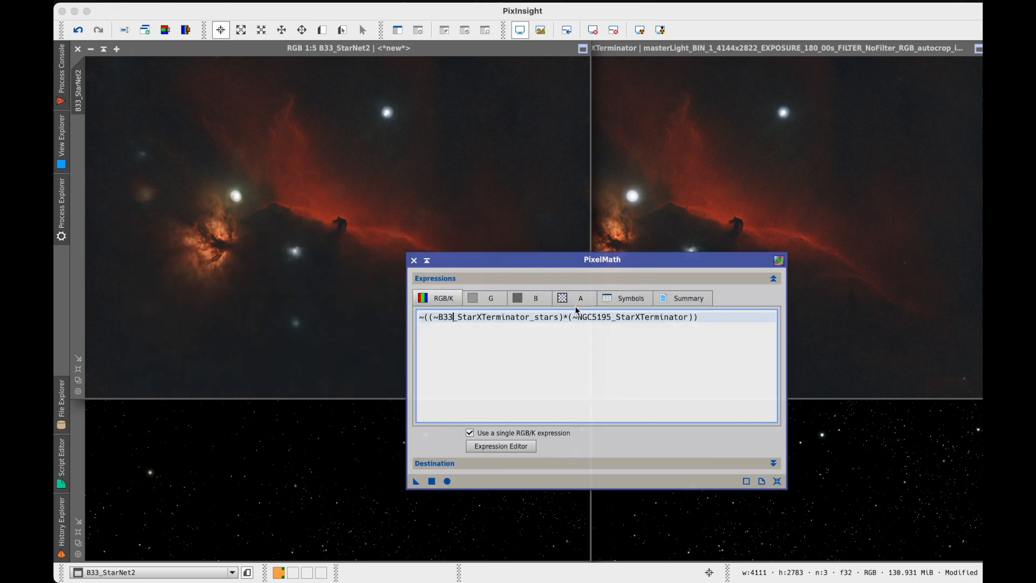
pyautogui.moveTo(612, 317); pyautogui.dragTo(577, 317)
pyautogui.write('B33')
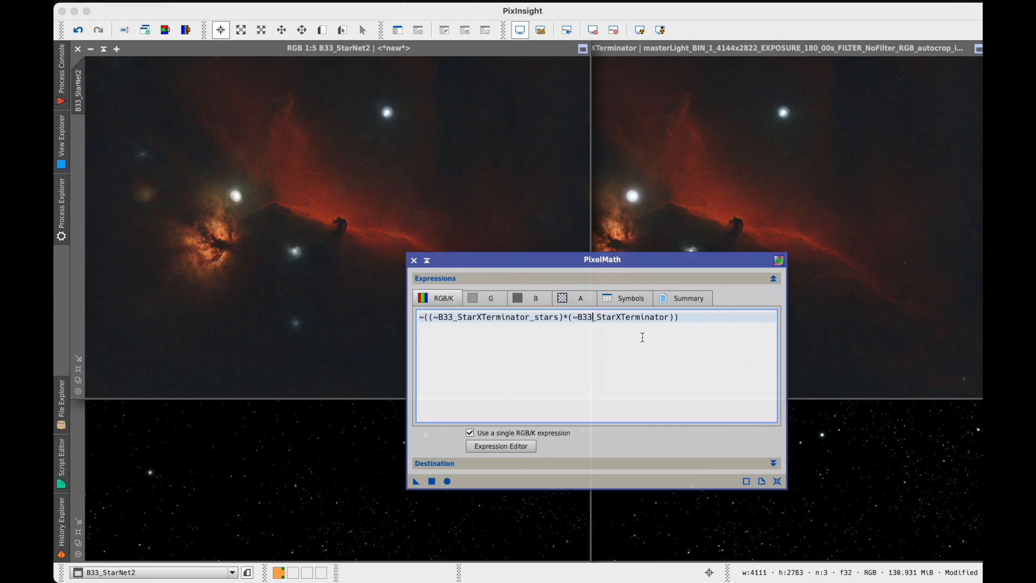
pyautogui.click(777, 48)
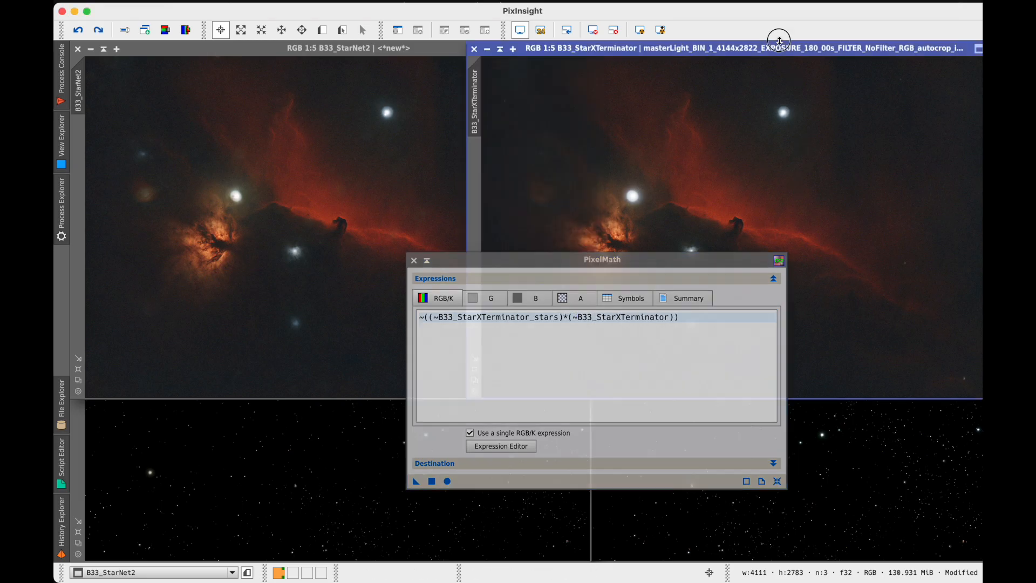
pyautogui.click(431, 482)
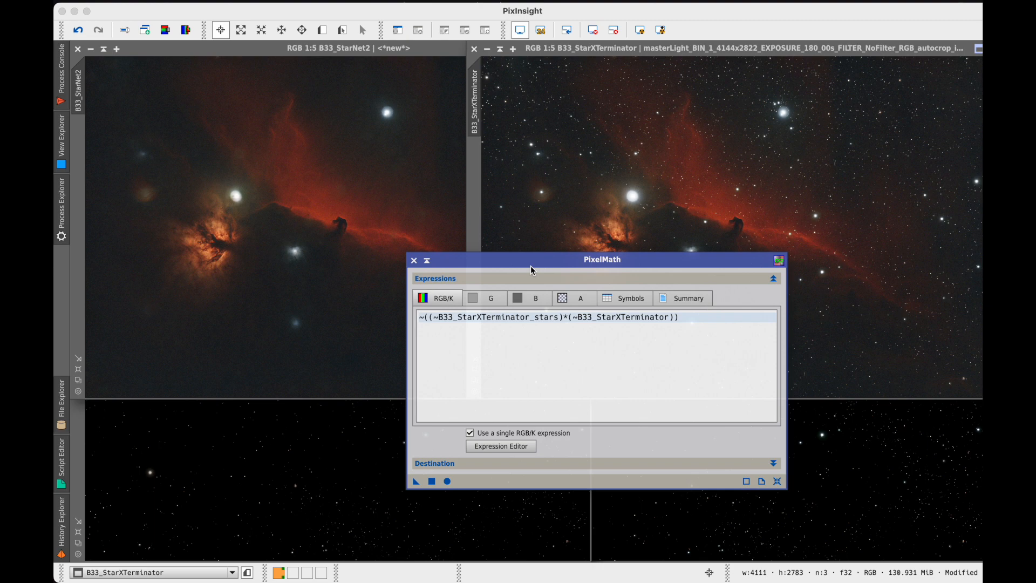
# Change the PixelMath expression to ~((~star_mask)*(~B33_StarNet2)), apply it to the B33_StarNet2 image, and close PixelMath
pyautogui.click(355, 50)
pyautogui.doubleClick(536, 317)
pyautogui.write('star_mask')
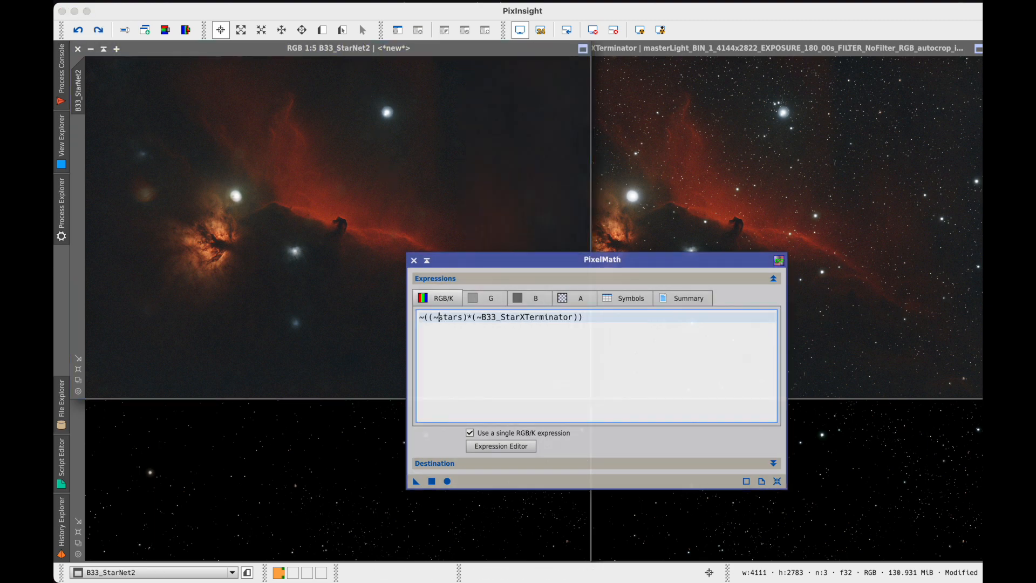
pyautogui.moveTo(539, 317); pyautogui.dragTo(592, 316)
pyautogui.write('Net2')
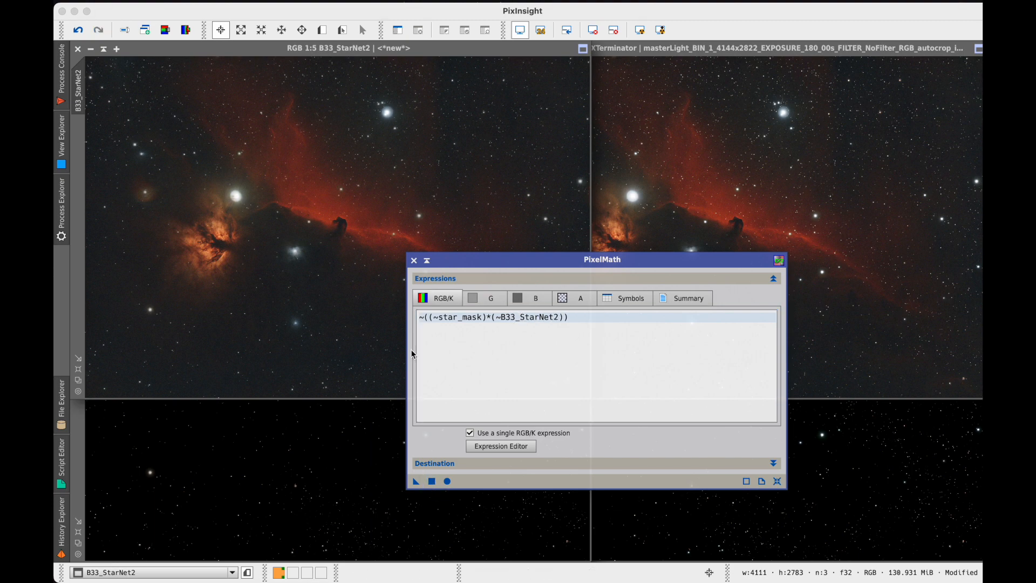
pyautogui.click(414, 261)
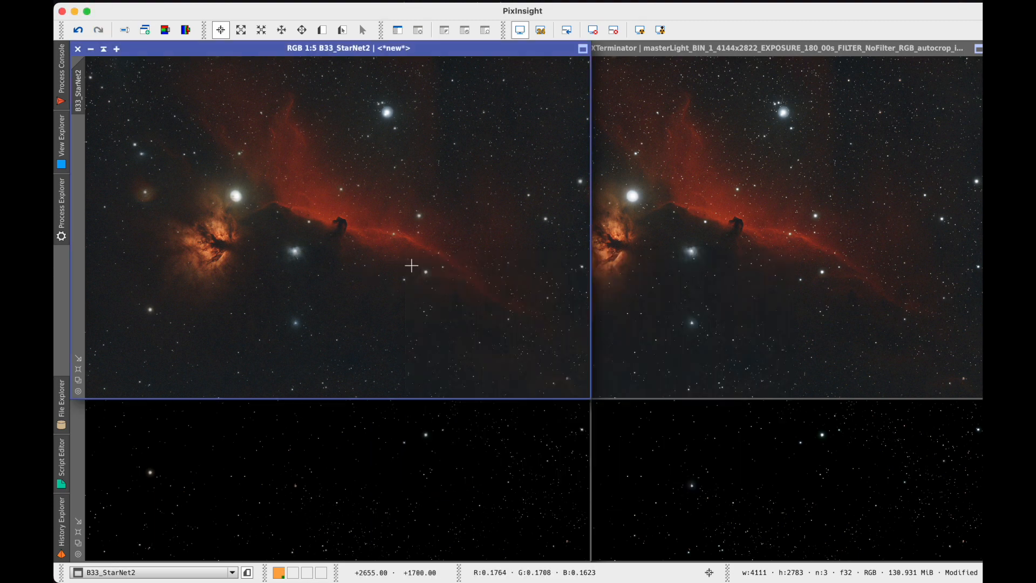
# Offset the recombined B33_StarXTerminator image below B33_StarNet2 and view each one in full
pyautogui.click(605, 321)
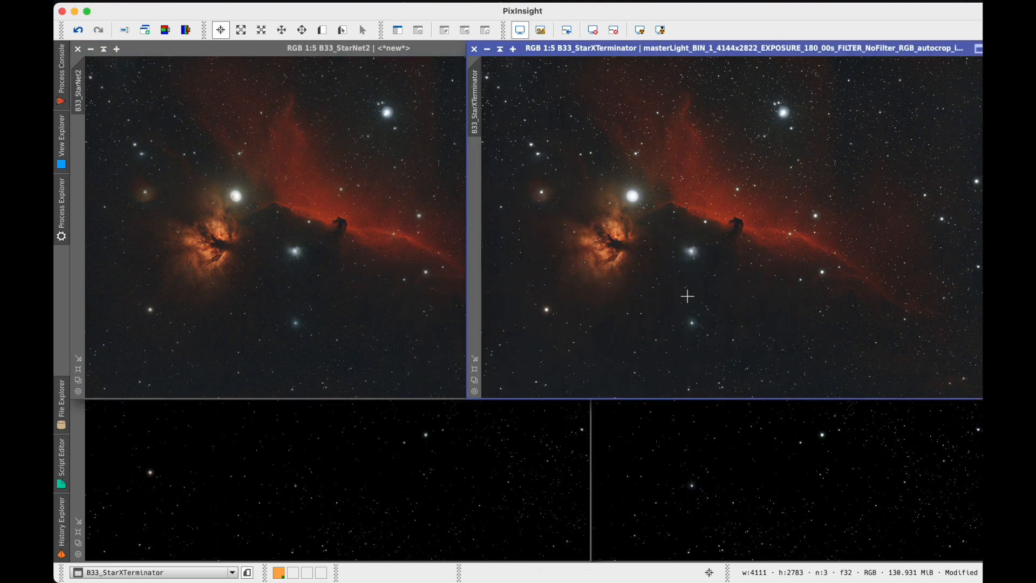
pyautogui.click(676, 39)
pyautogui.moveTo(638, 48); pyautogui.dragTo(623, 211)
pyautogui.click(467, 149)
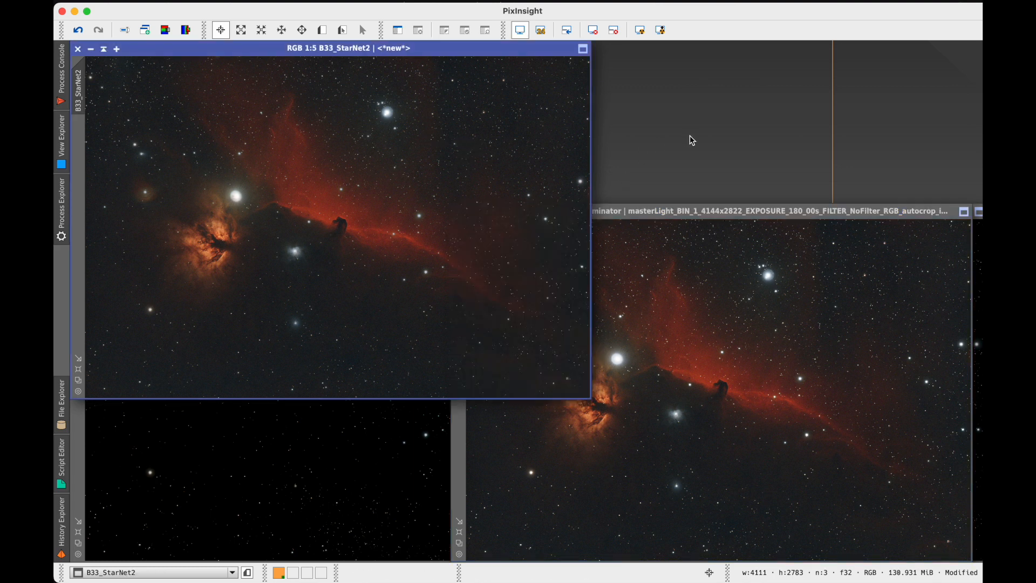
# Examine the bright blue star above the Horsehead at 1:1 in both recombined B33 images
pyautogui.click(78, 391)
pyautogui.moveTo(586, 232); pyautogui.dragTo(583, 145)
pyautogui.moveTo(304, 394); pyautogui.dragTo(339, 393)
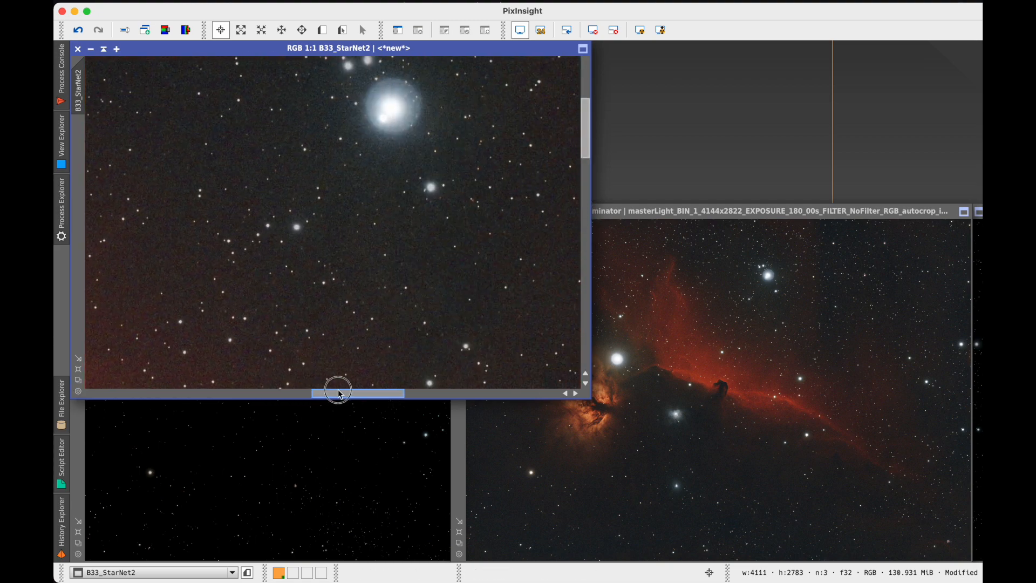
pyautogui.click(895, 438)
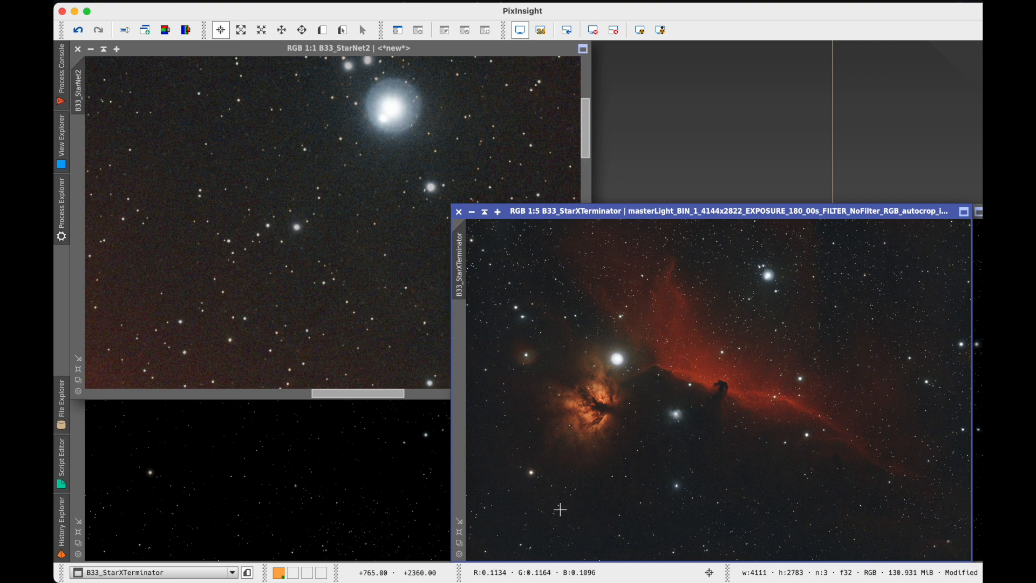
pyautogui.click(459, 554)
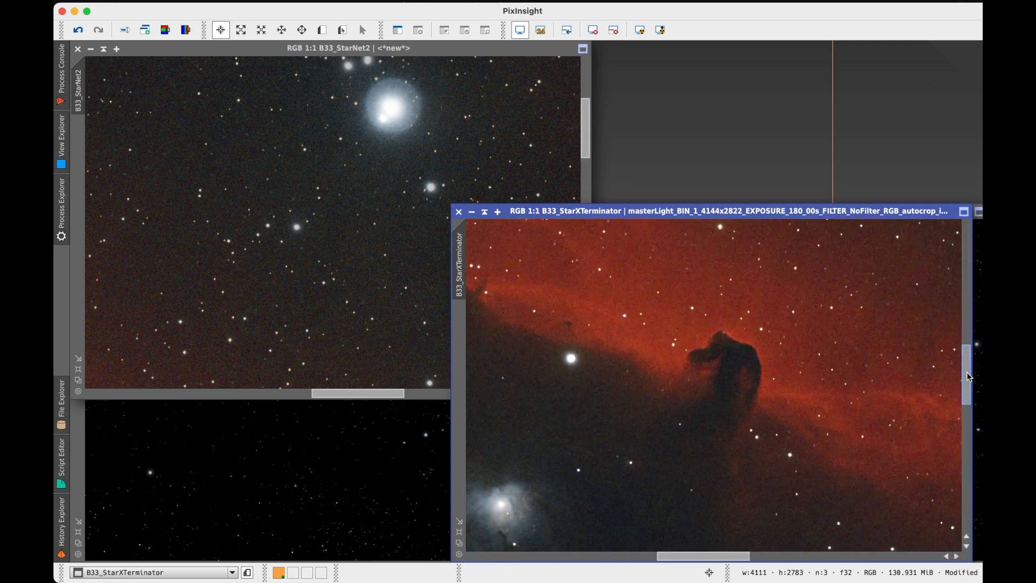
pyautogui.moveTo(967, 377); pyautogui.dragTo(967, 283)
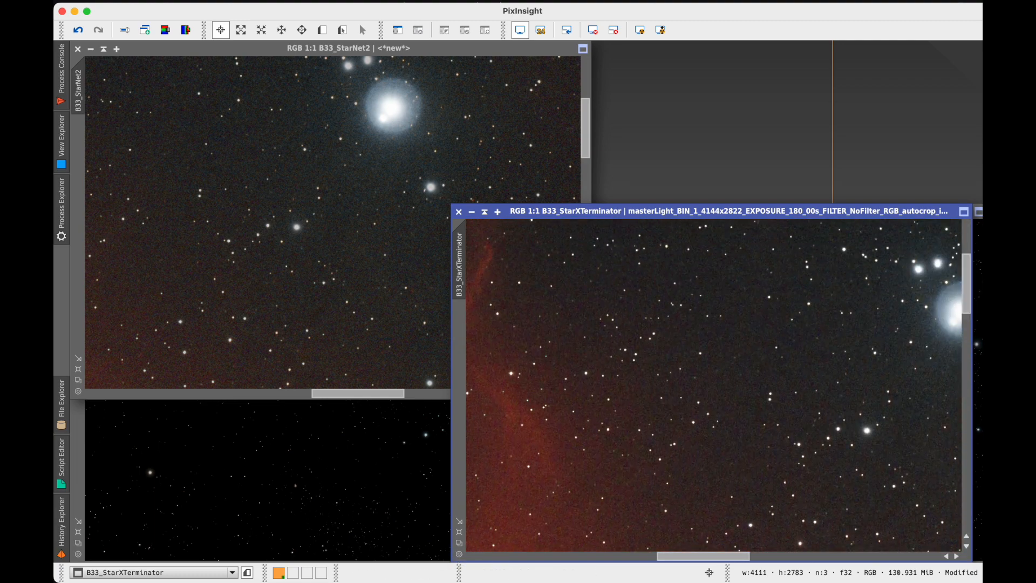
pyautogui.moveTo(673, 555); pyautogui.dragTo(705, 559)
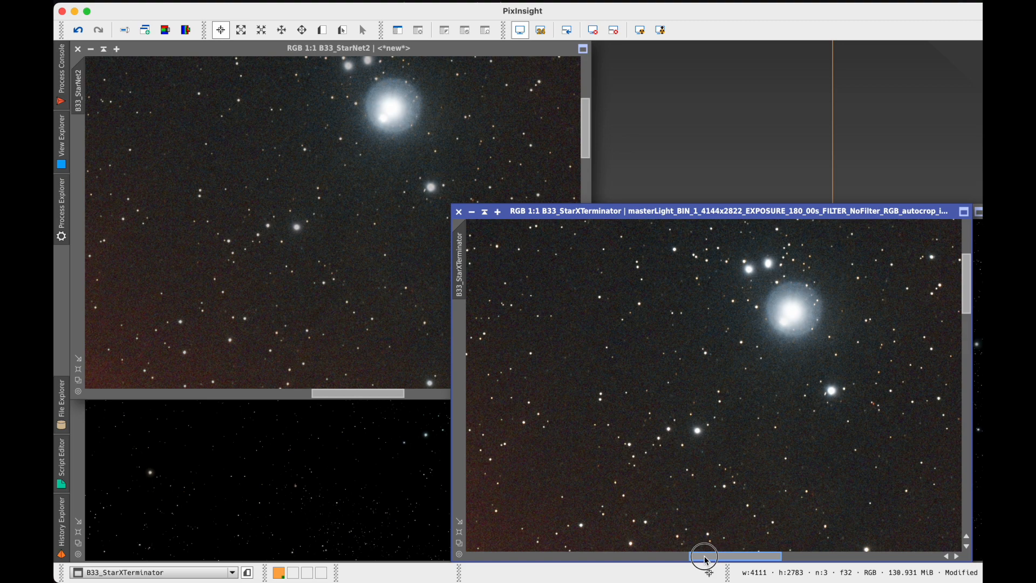
# Compare the small blue reflection nebula beside the Horsehead at 1:1 in both recombined images
pyautogui.moveTo(706, 559); pyautogui.dragTo(639, 560)
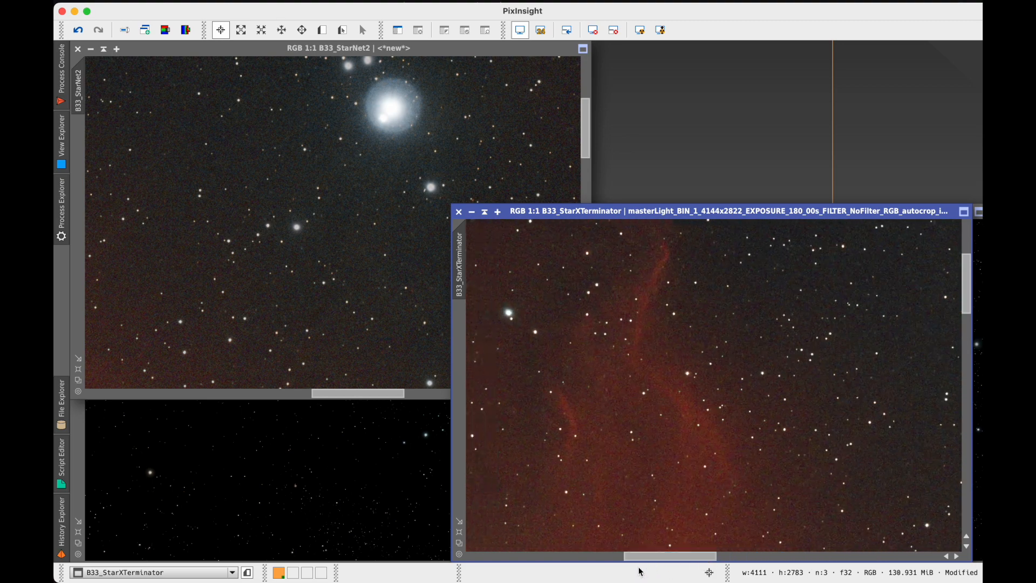
pyautogui.moveTo(966, 283); pyautogui.dragTo(957, 396)
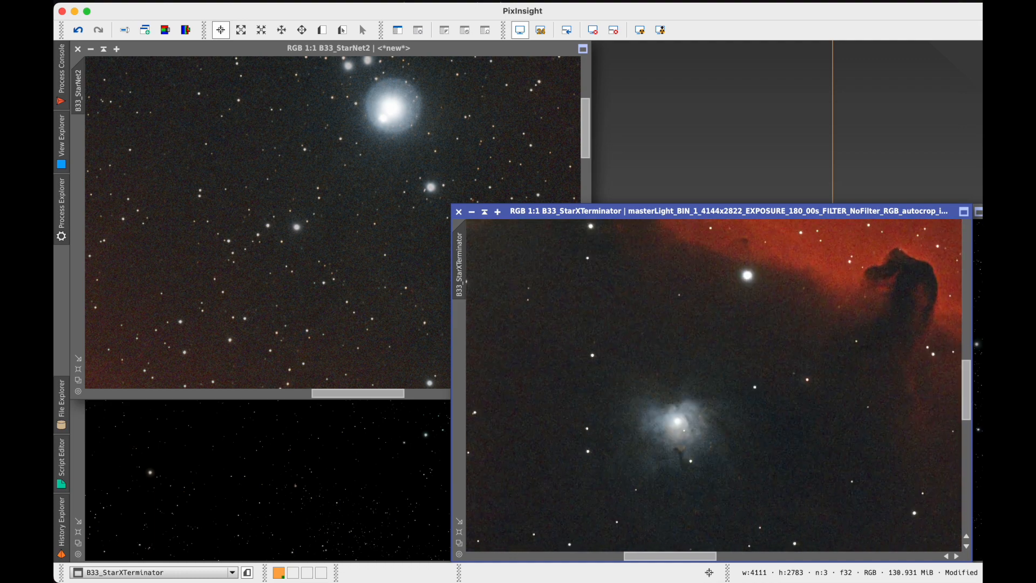
pyautogui.click(201, 109)
pyautogui.moveTo(584, 127); pyautogui.dragTo(583, 235)
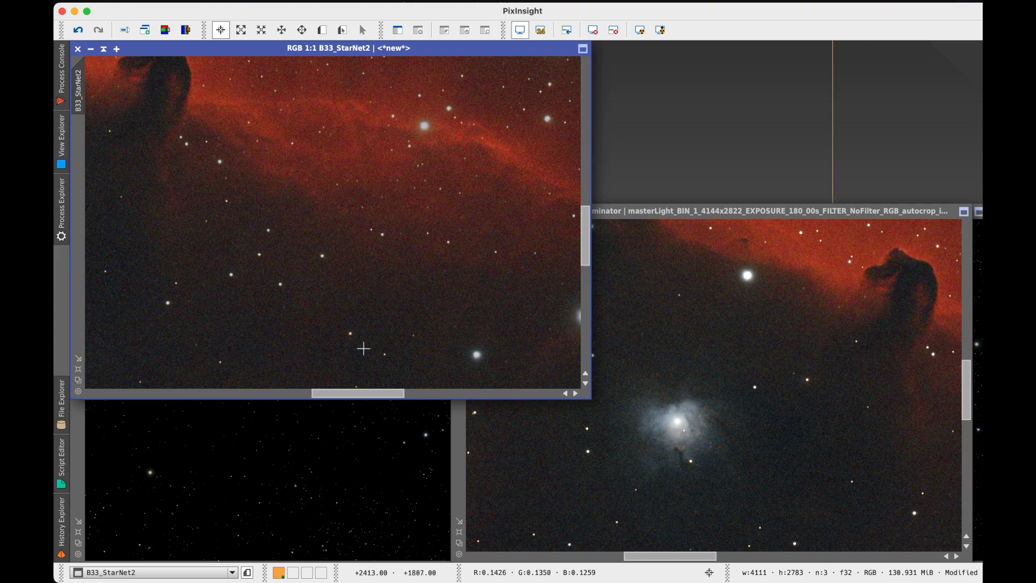
pyautogui.moveTo(358, 393); pyautogui.dragTo(289, 393)
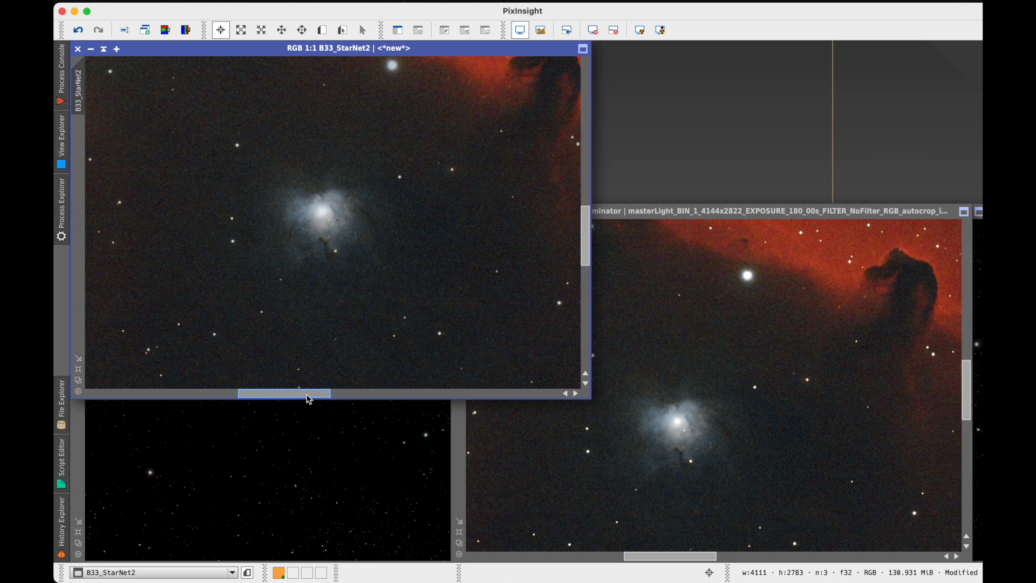
# Fit both recombined B33 images to a 1:4 view and align B33_StarXTerminator level with B33_StarNet2 for comparison
pyautogui.click(78, 369)
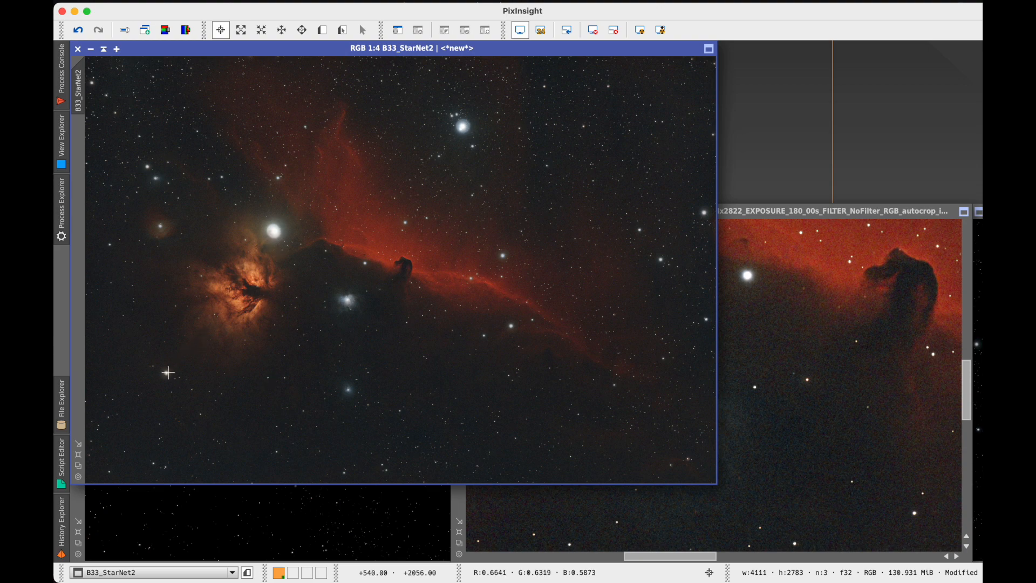
pyautogui.click(842, 385)
pyautogui.click(460, 532)
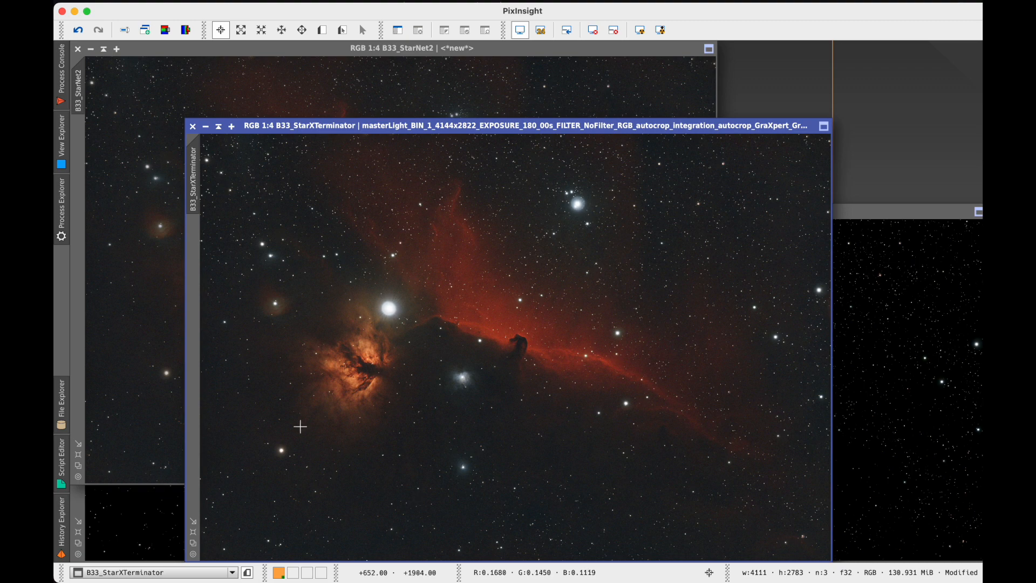
pyautogui.moveTo(426, 125); pyautogui.dragTo(554, 74)
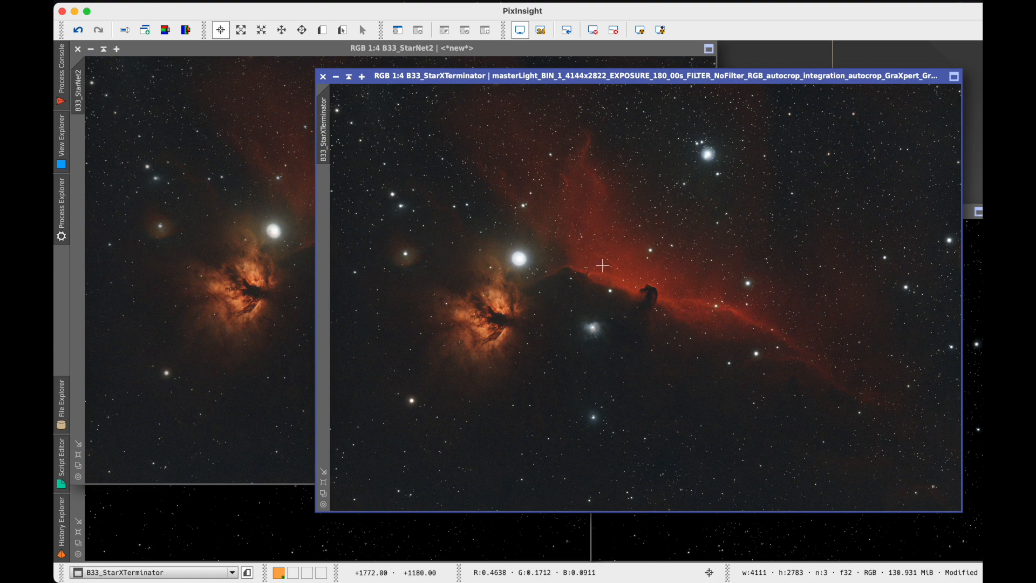
pyautogui.moveTo(780, 76); pyautogui.dragTo(729, 53)
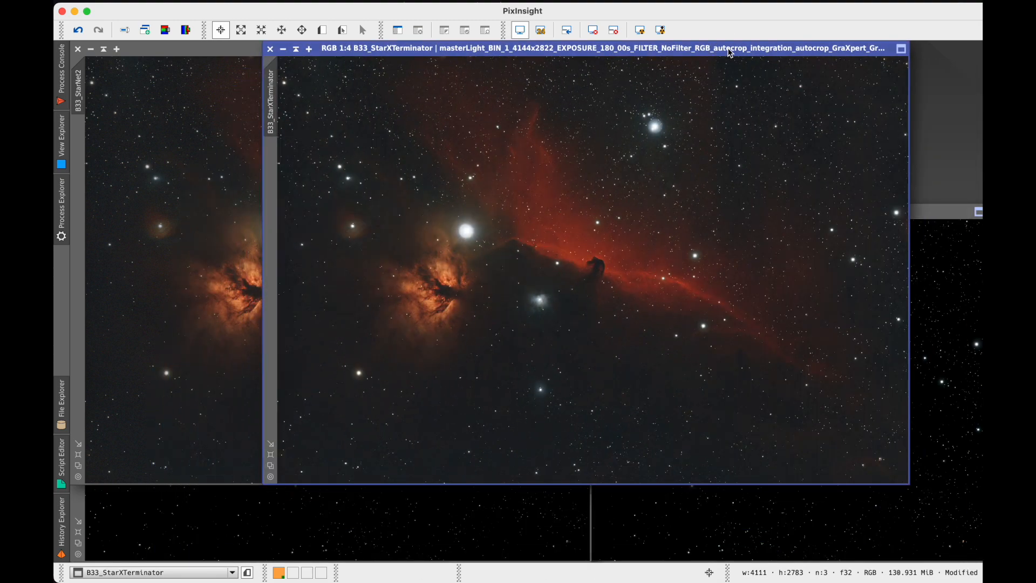